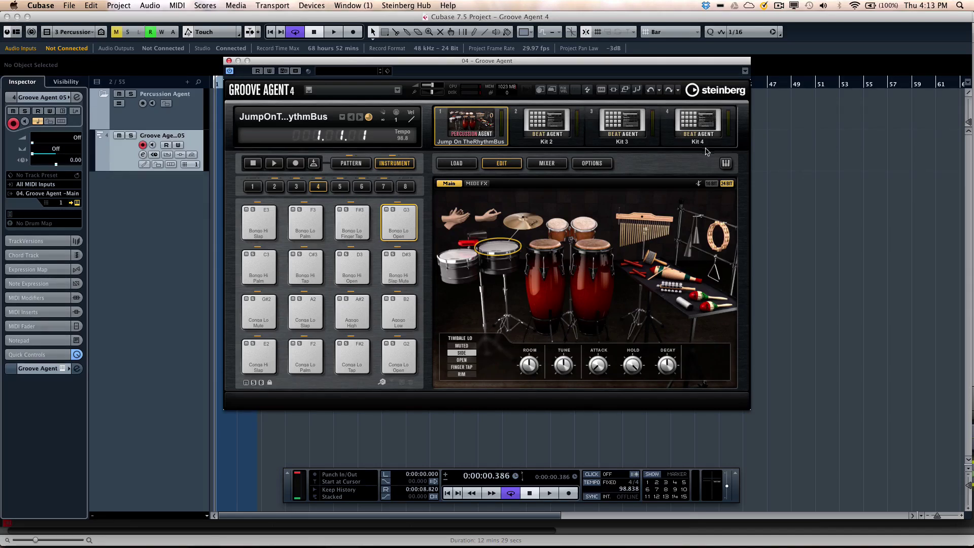
{"action": "left_click", "coordinate": [725, 163]}
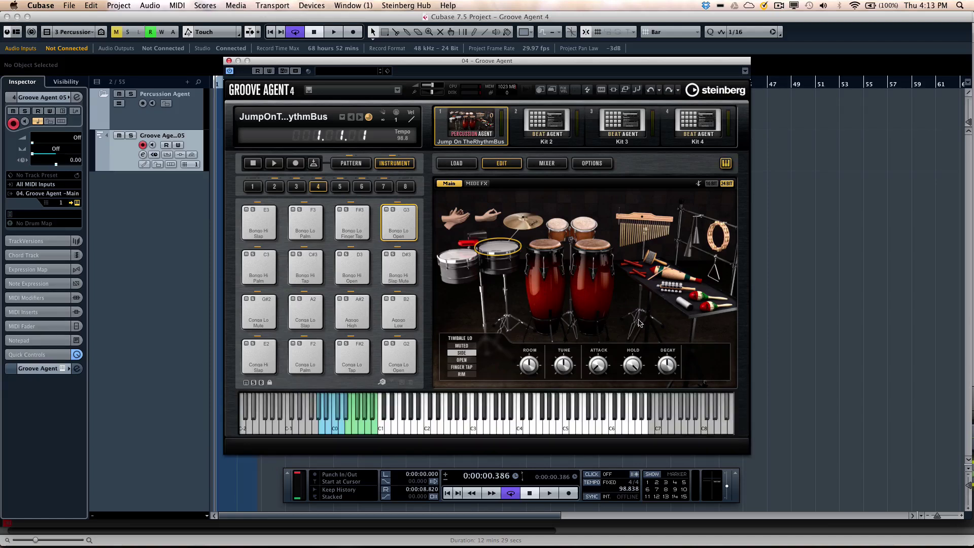
{"action": "left_click", "coordinate": [613, 430]}
{"action": "left_click", "coordinate": [546, 429]}
{"action": "left_click", "coordinate": [445, 431]}
{"action": "left_click", "coordinate": [498, 247]}
{"action": "left_click", "coordinate": [459, 254]}
- Hide the keyboard and audition tambourine, triangle, maracas, cowbell and low bongo, ending on the crash cymbal
{"action": "left_click", "coordinate": [725, 163]}
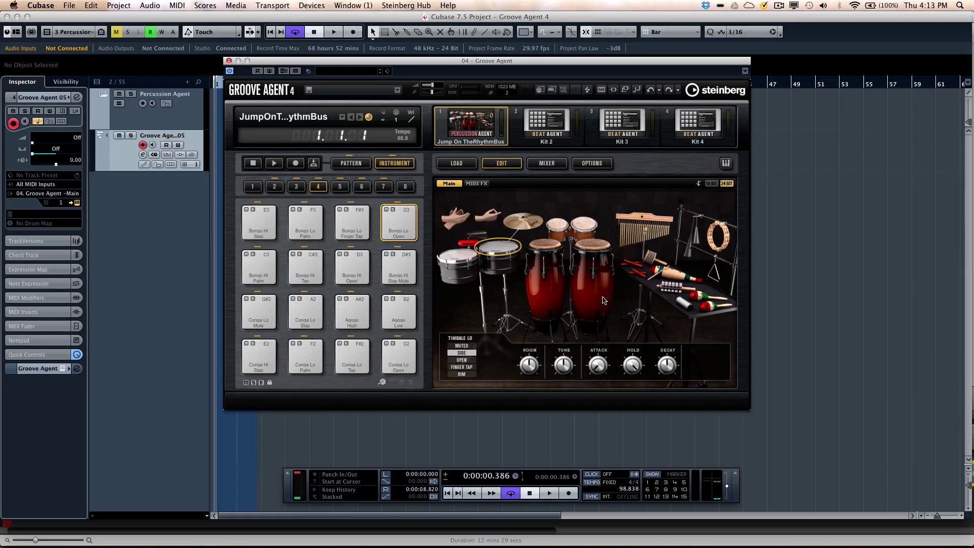
{"action": "left_click", "coordinate": [644, 228]}
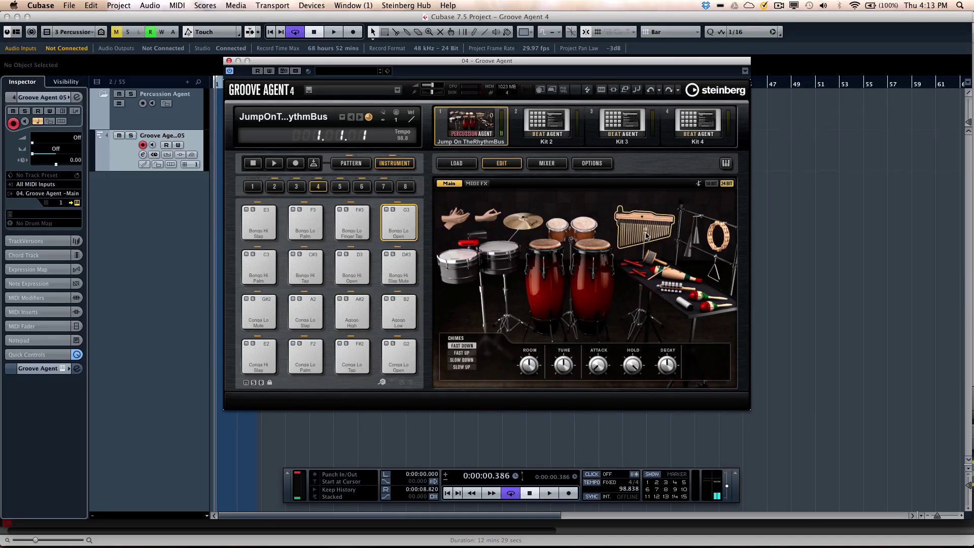
{"action": "left_click", "coordinate": [701, 245]}
{"action": "left_click", "coordinate": [698, 247]}
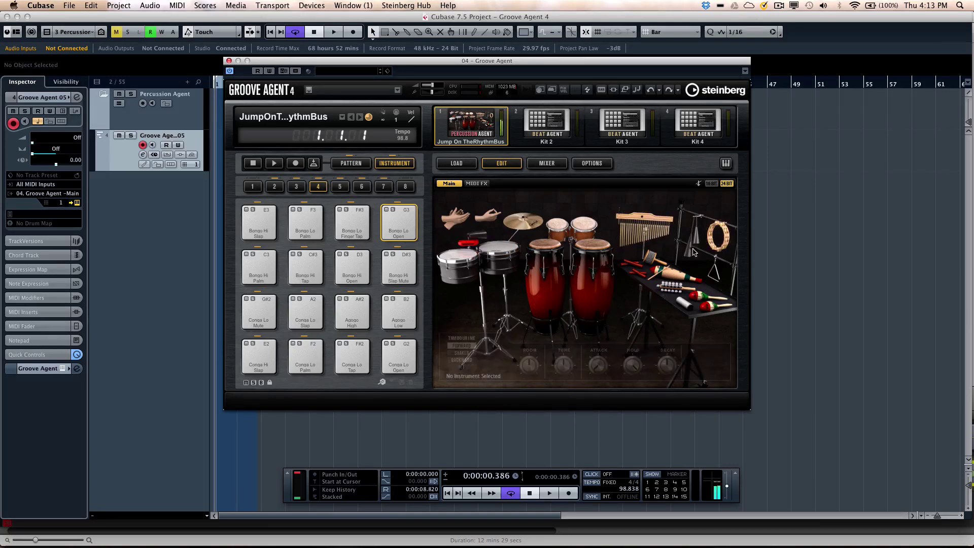
{"action": "left_click", "coordinate": [714, 272]}
{"action": "left_click", "coordinate": [709, 307]}
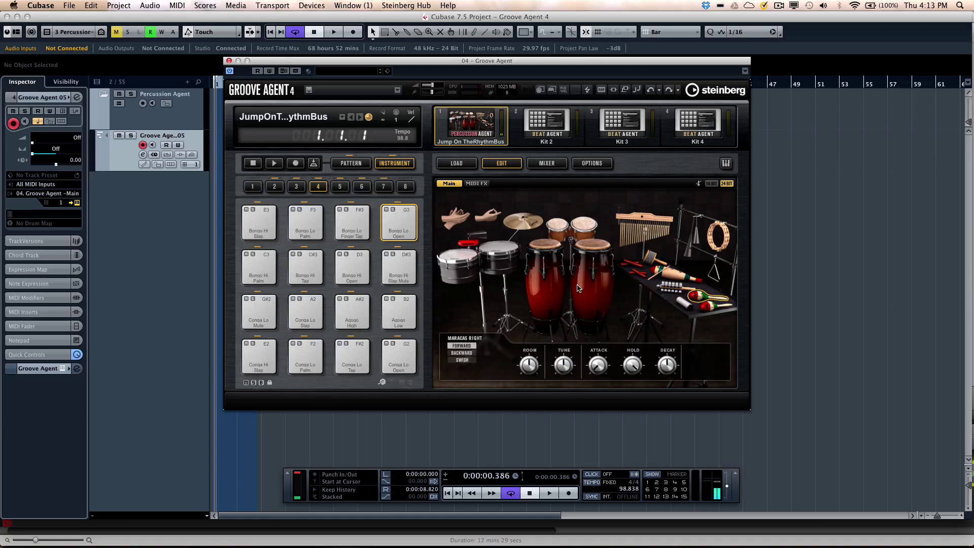
{"action": "left_click", "coordinate": [475, 242]}
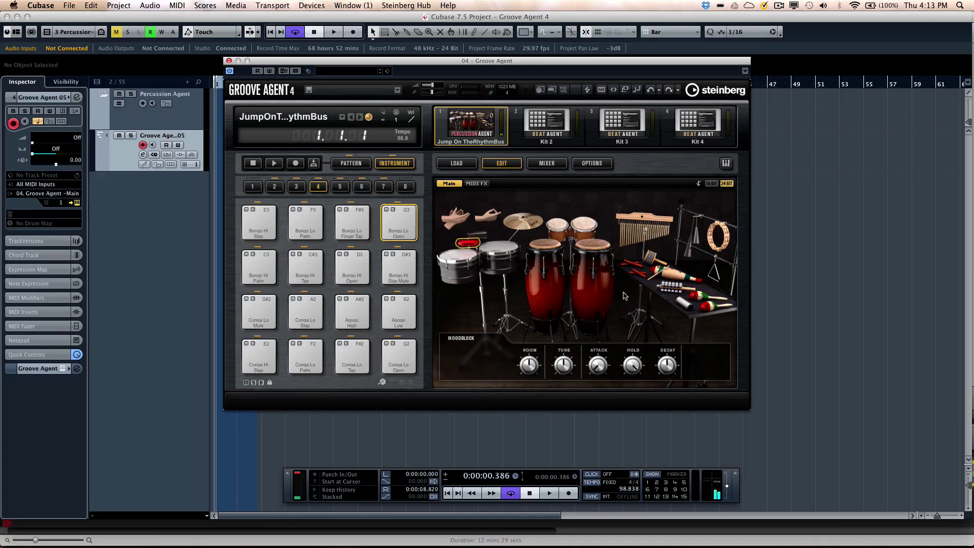
{"action": "left_click", "coordinate": [583, 224]}
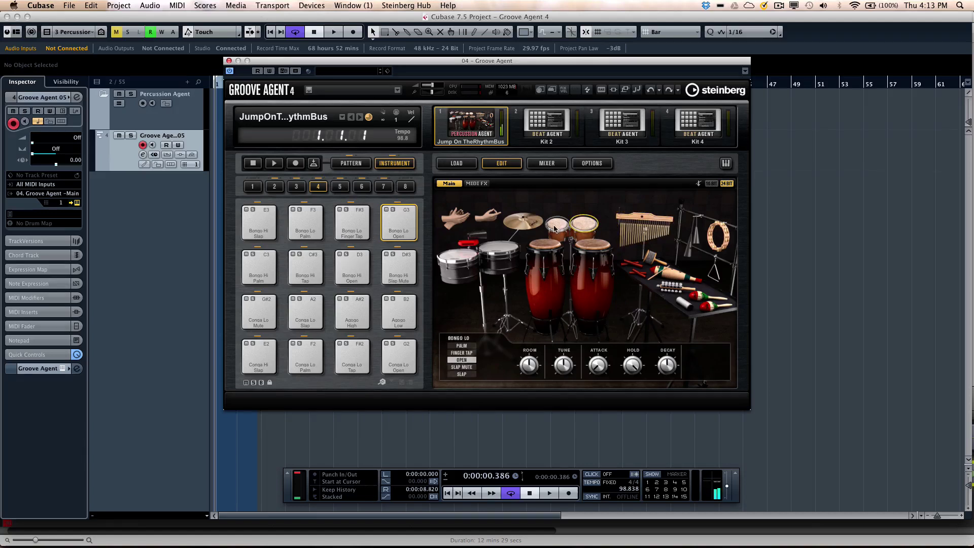
{"action": "left_click", "coordinate": [527, 226]}
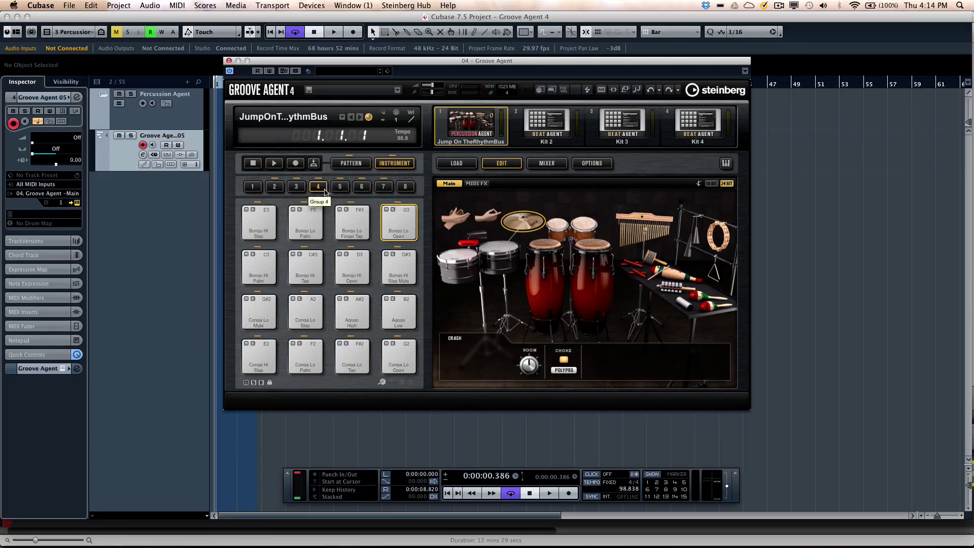
- Cycle pad groups 6, 4 and 3, then play the Conga Hi Tap and Crash pads
{"action": "left_click", "coordinate": [362, 186]}
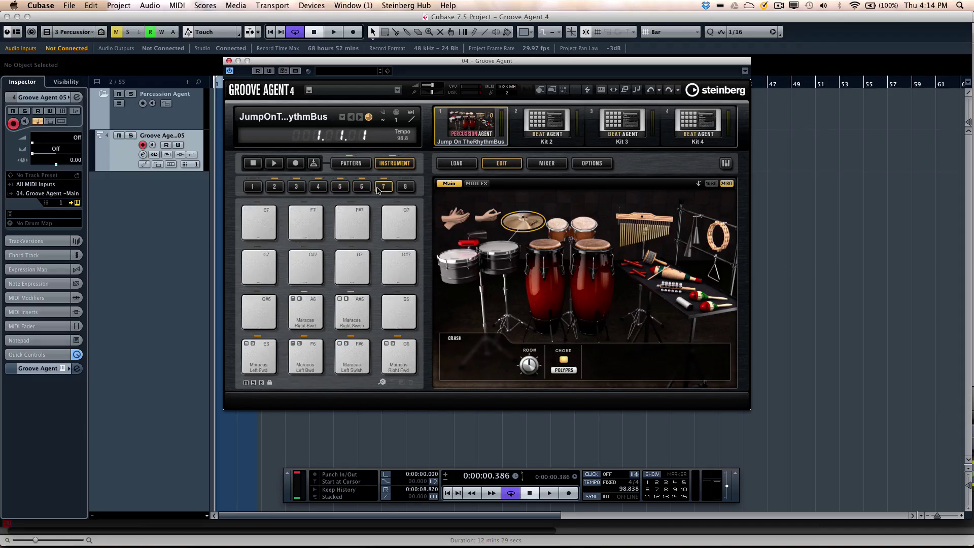
{"action": "left_click", "coordinate": [318, 186]}
{"action": "left_click", "coordinate": [296, 186]}
{"action": "left_click", "coordinate": [306, 223]}
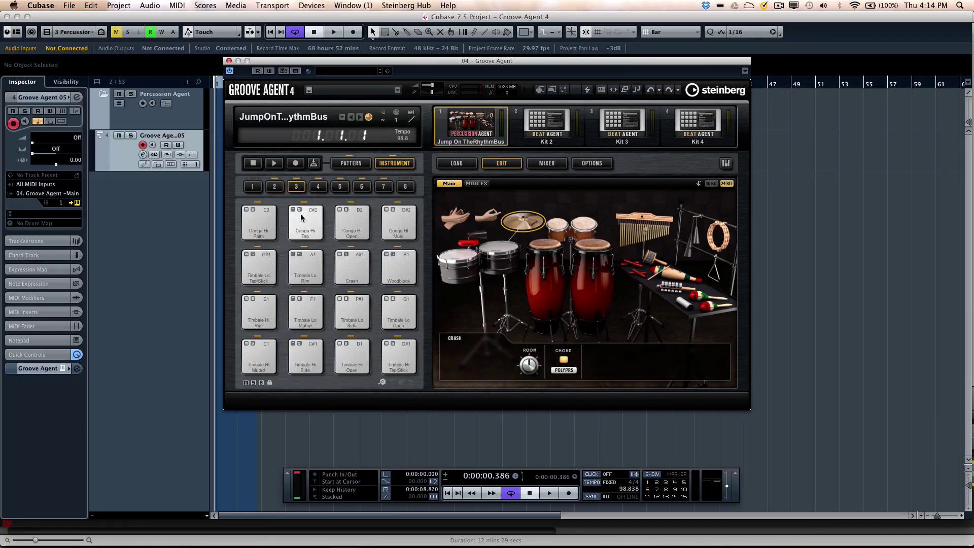
{"action": "left_click", "coordinate": [360, 262]}
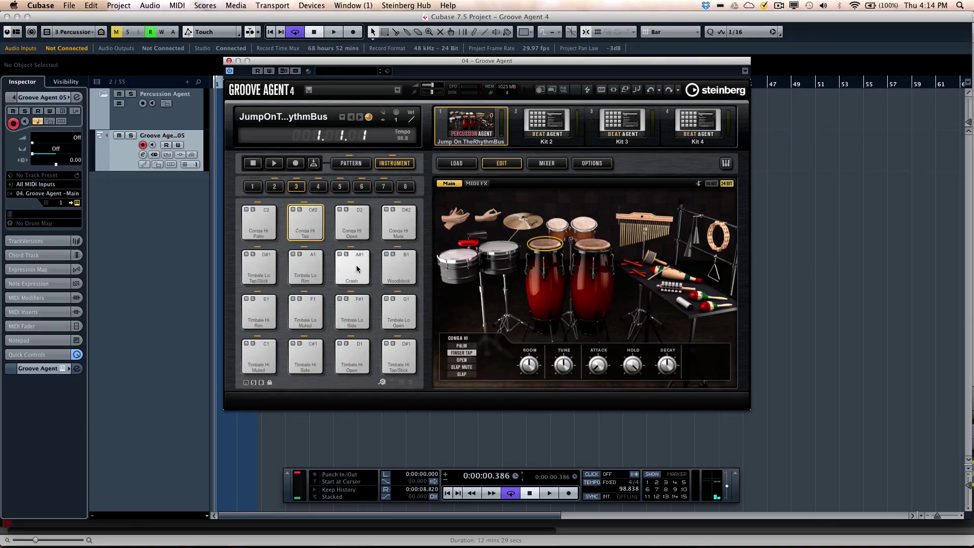
- Audition low bongo, high conga, timbale and woodblock in the kit, then clear the selection
{"action": "left_click", "coordinate": [598, 246]}
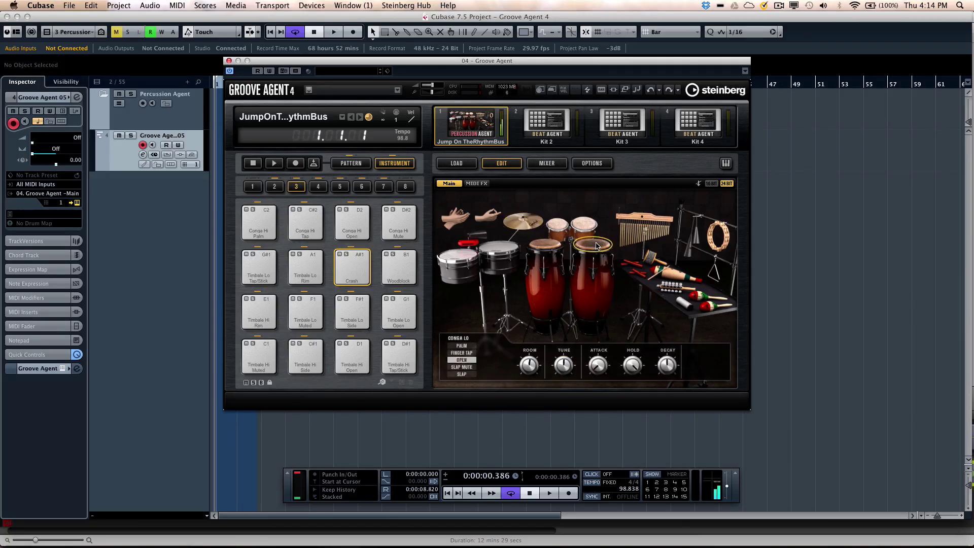
{"action": "left_click", "coordinate": [585, 226]}
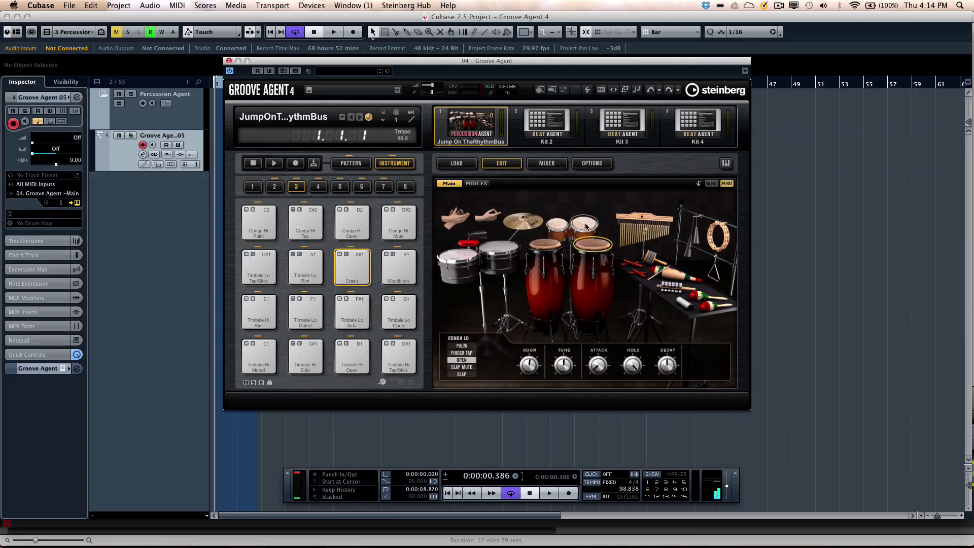
{"action": "left_click", "coordinate": [552, 236]}
{"action": "left_click", "coordinate": [491, 249]}
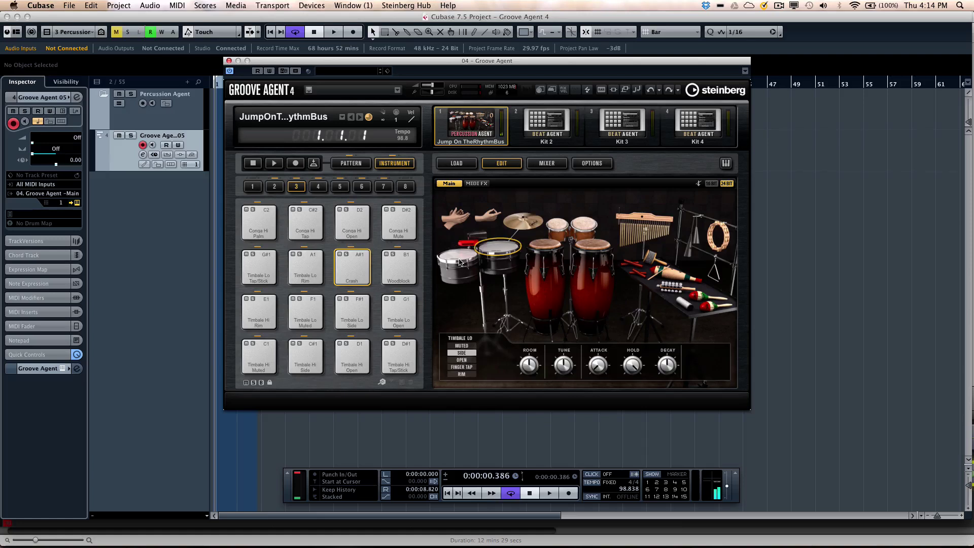
{"action": "left_click", "coordinate": [476, 237]}
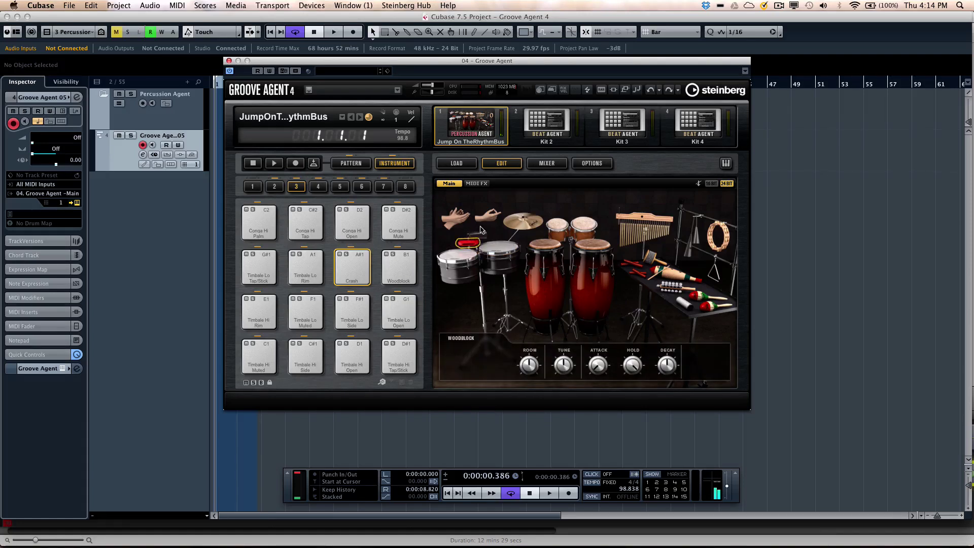
{"action": "left_click", "coordinate": [449, 247]}
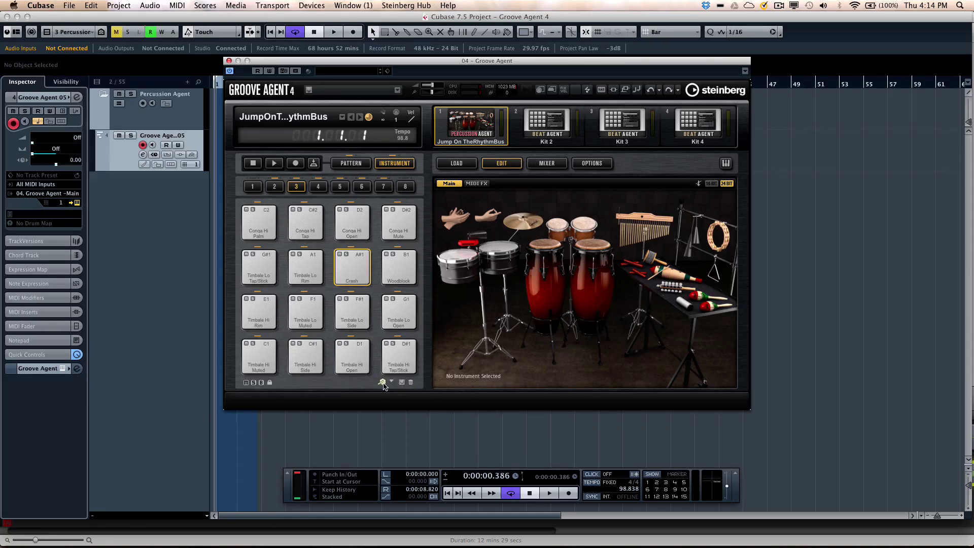
- Browse the Conga Hi Open pad's Assign Trigger Note octave lists, leaving it on D2
{"action": "right_click", "coordinate": [361, 215]}
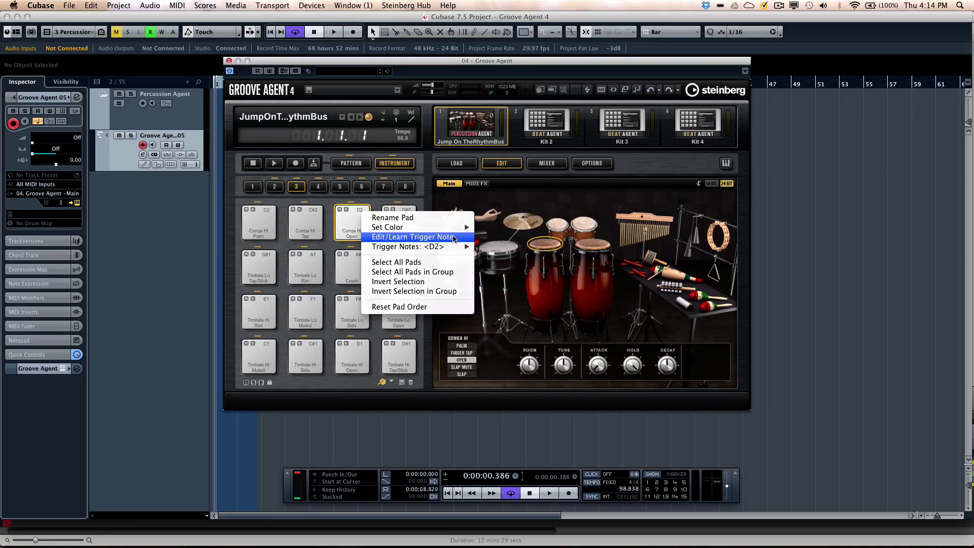
{"action": "mouse_move", "coordinate": [448, 247]}
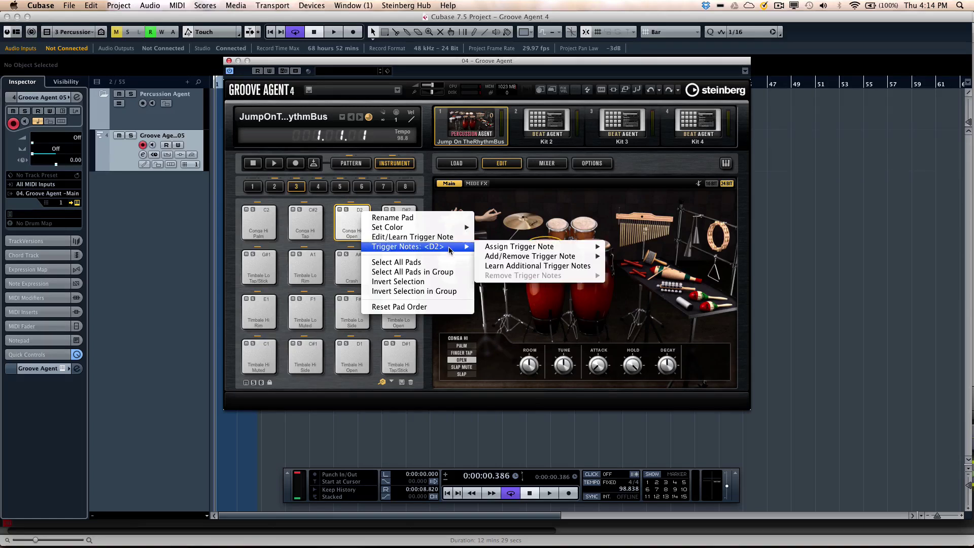
{"action": "mouse_move", "coordinate": [501, 250]}
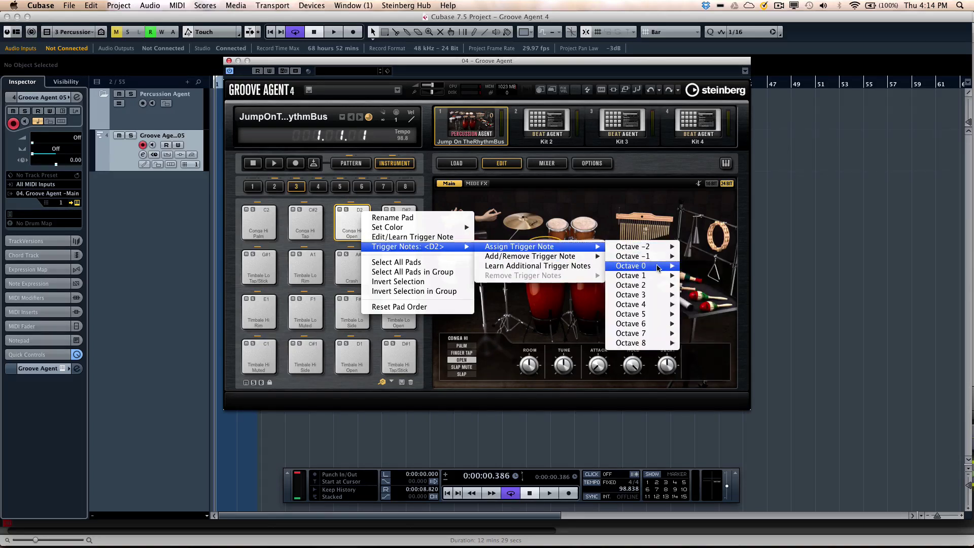
{"action": "mouse_move", "coordinate": [659, 267]}
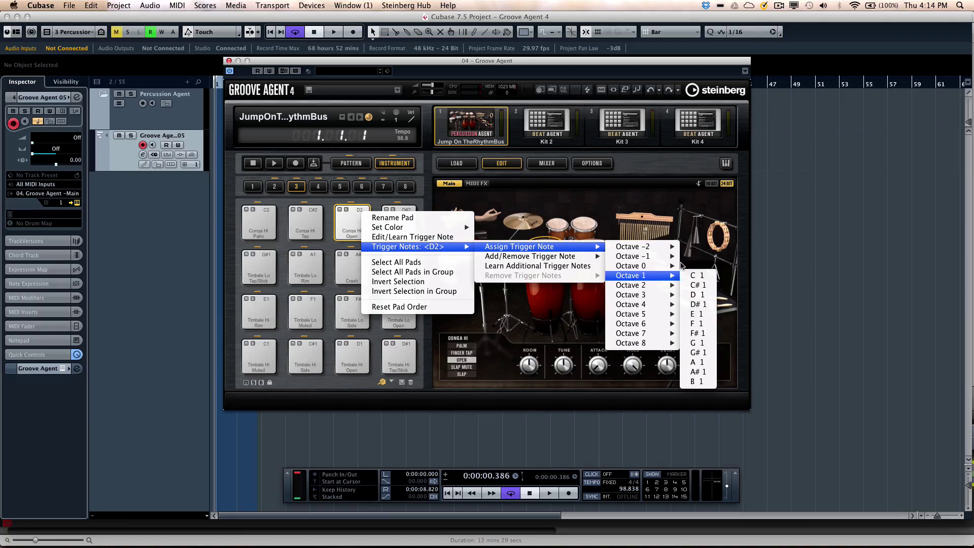
- Dismiss the pad options, audition conga, chimes, timbale, bongo and clapping hands, then select Conga Lo
{"action": "left_click", "coordinate": [627, 200]}
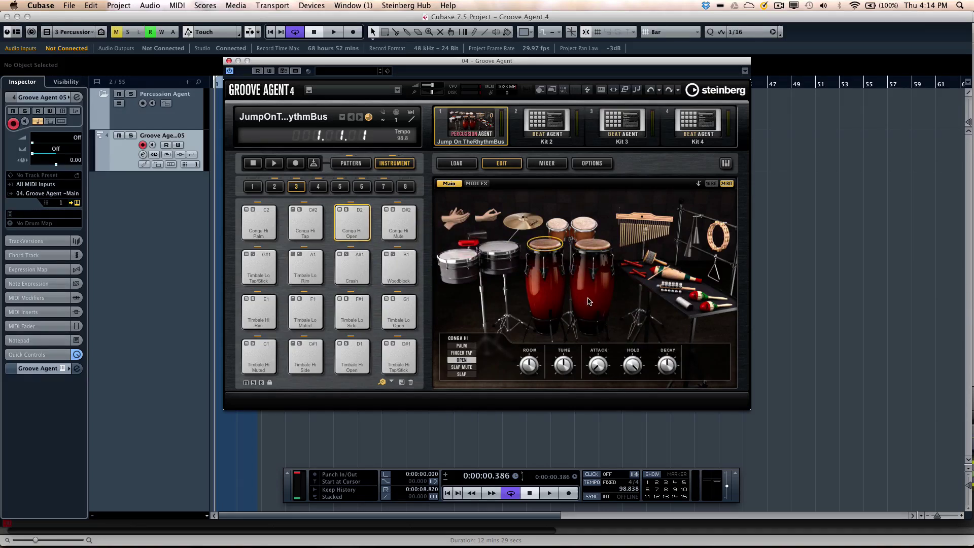
{"action": "left_click", "coordinate": [574, 246]}
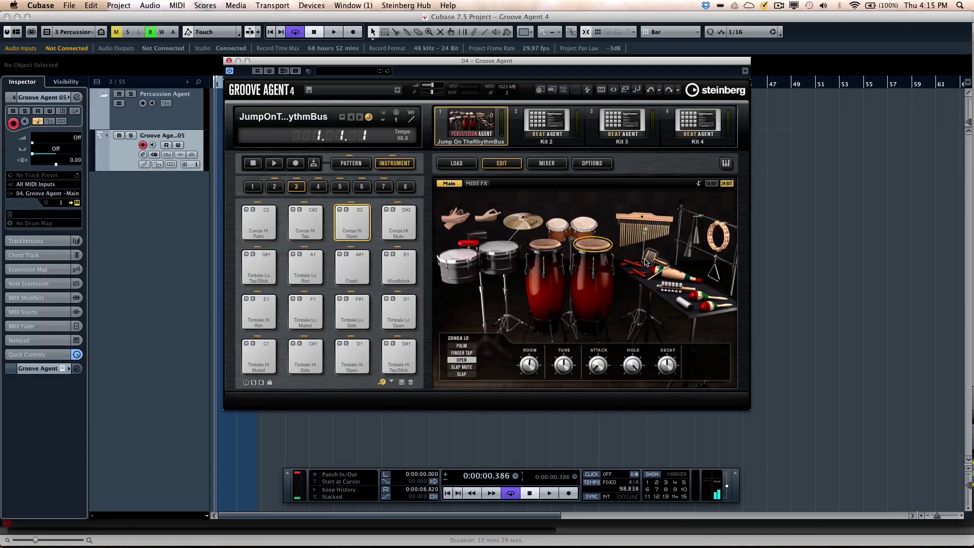
{"action": "left_click", "coordinate": [639, 239]}
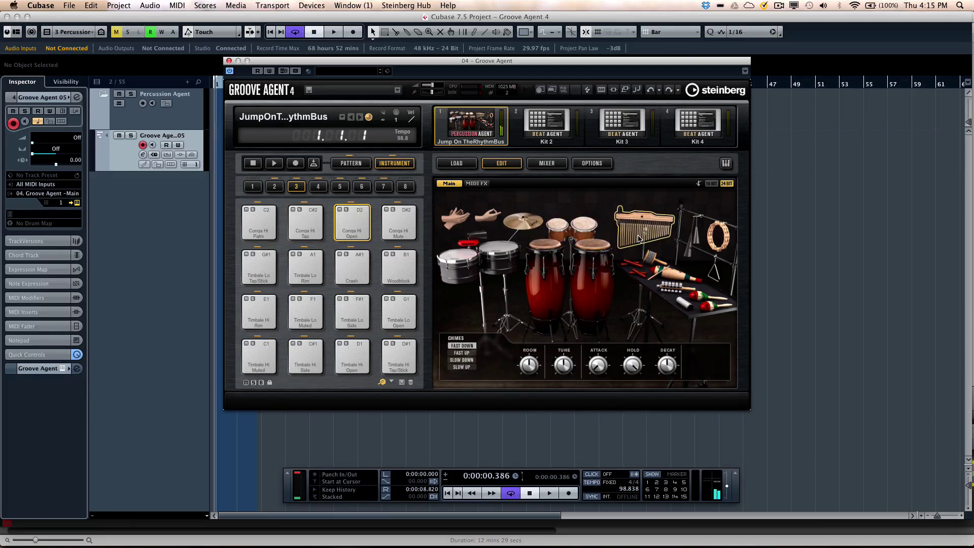
{"action": "left_click", "coordinate": [592, 246]}
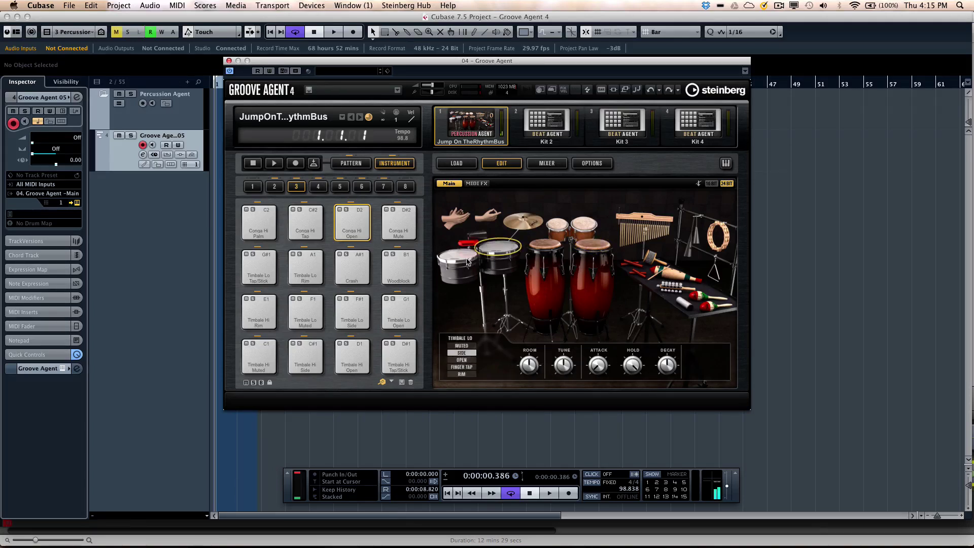
{"action": "left_click", "coordinate": [494, 248]}
{"action": "left_click", "coordinate": [592, 245]}
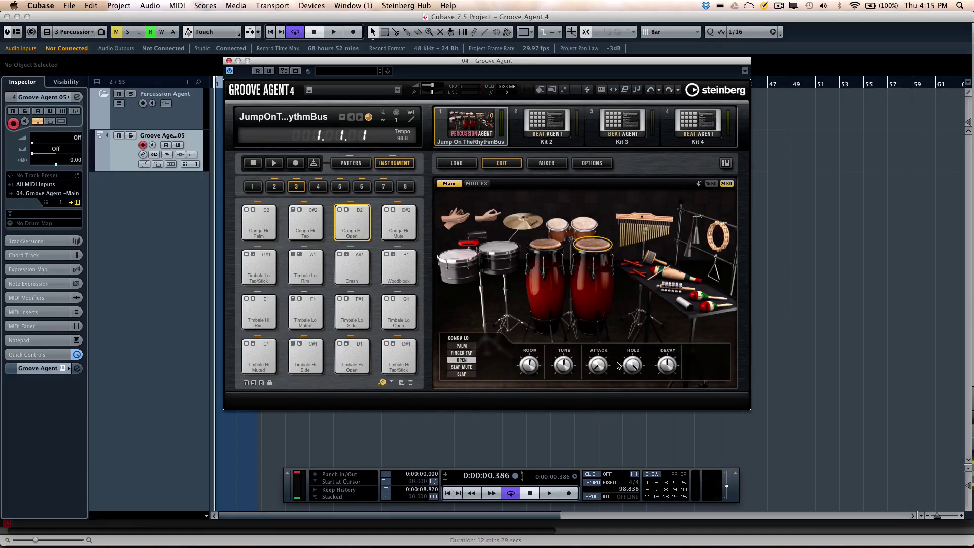
{"action": "left_click", "coordinate": [643, 226]}
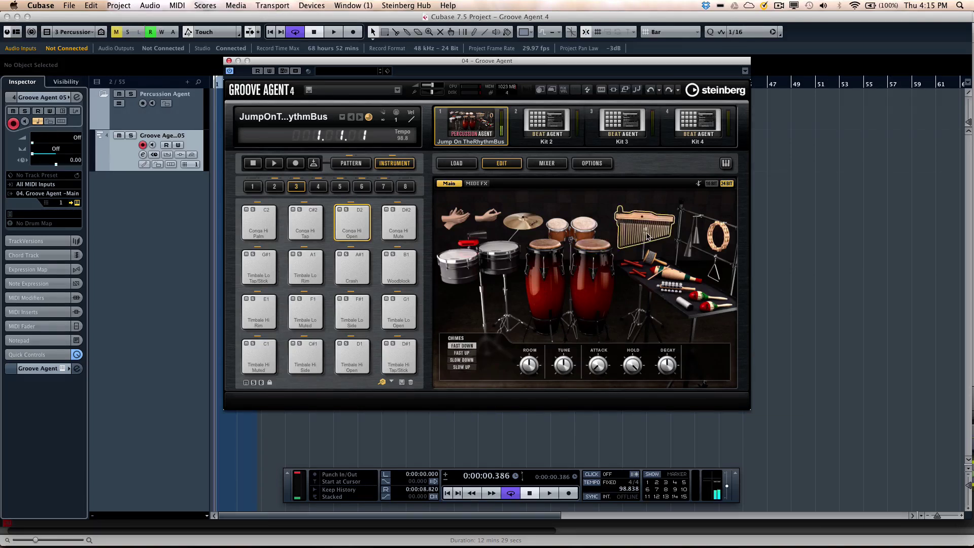
{"action": "left_click", "coordinate": [590, 231]}
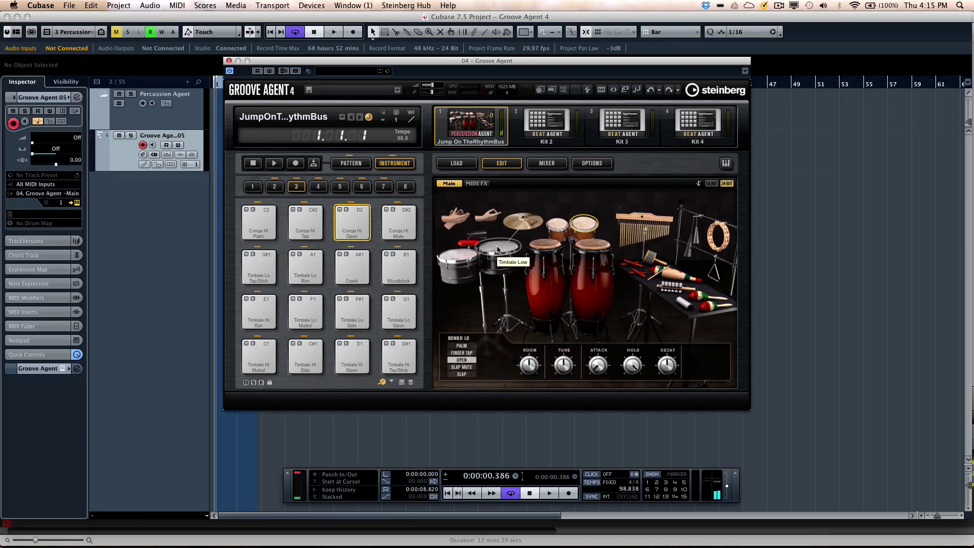
{"action": "left_click", "coordinate": [458, 231]}
{"action": "left_click", "coordinate": [592, 243]}
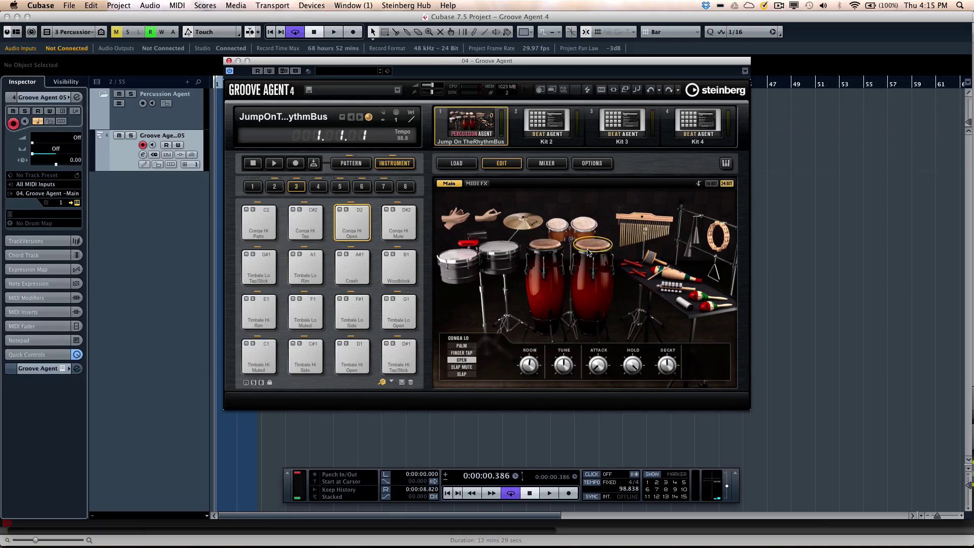
- Try Conga Lo's PALM, FINGER TAP and SLAP articulations, returning it to OPEN
{"action": "left_click", "coordinate": [462, 345]}
{"action": "left_click", "coordinate": [461, 360]}
{"action": "left_click", "coordinate": [598, 247]}
{"action": "left_click", "coordinate": [598, 248]}
{"action": "left_click", "coordinate": [590, 244]}
{"action": "left_click", "coordinate": [471, 353]}
{"action": "left_click", "coordinate": [462, 373]}
{"action": "left_click", "coordinate": [466, 360]}
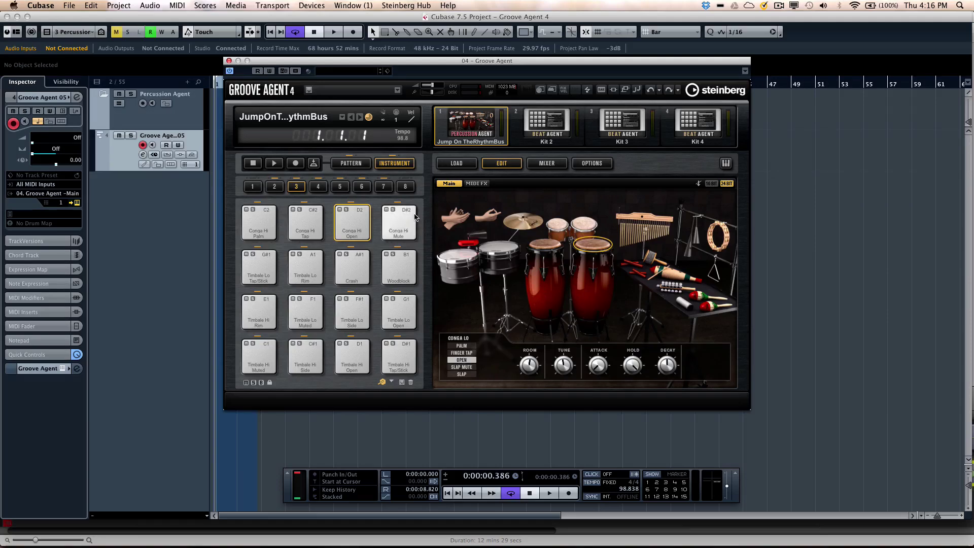
- Show the pattern pads and load Groove 6, the R&B - Groove 06 - 099 style
{"action": "left_click", "coordinate": [356, 167]}
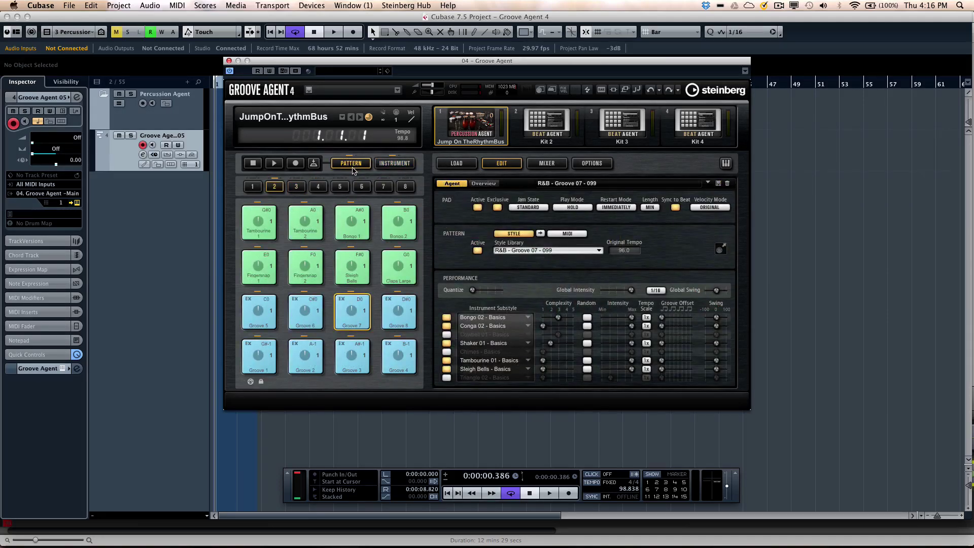
{"action": "left_click", "coordinate": [352, 167]}
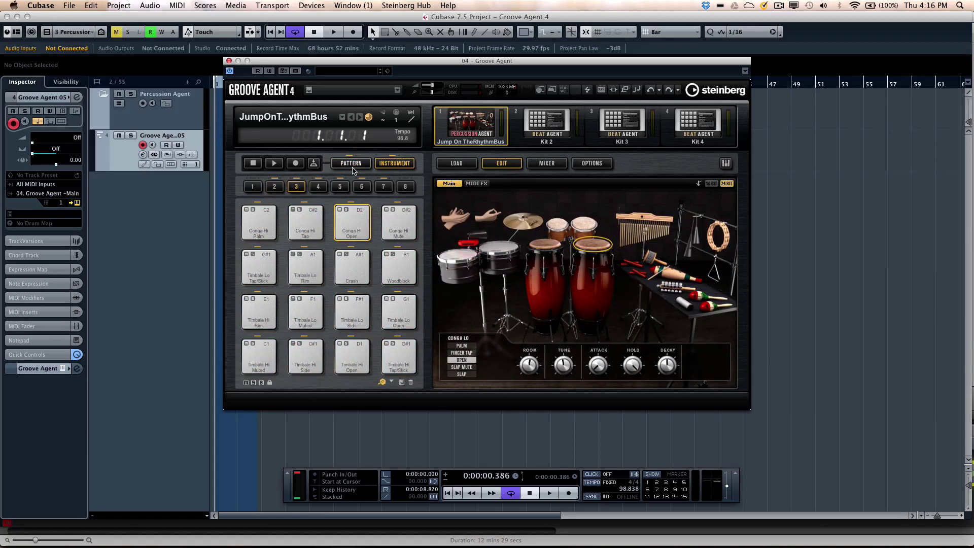
{"action": "left_click", "coordinate": [354, 170]}
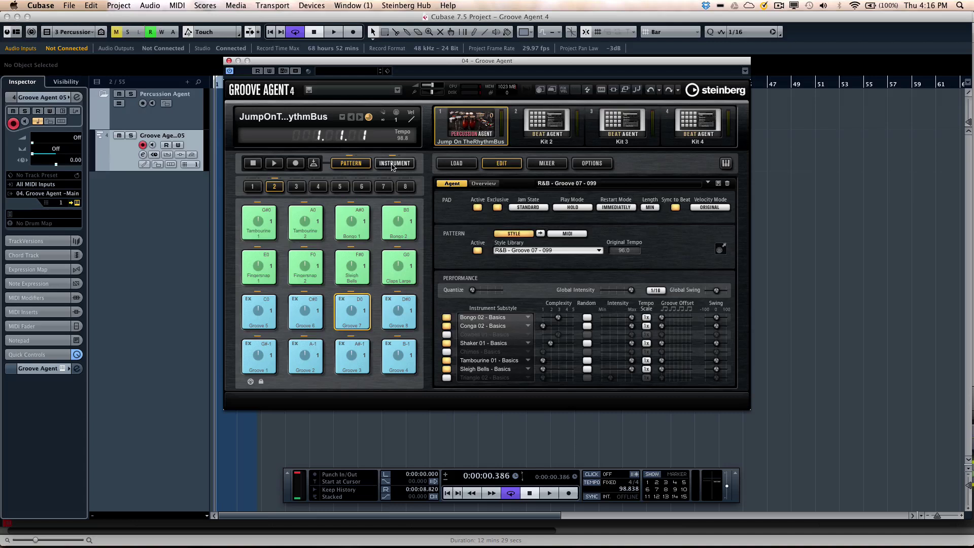
{"action": "left_click", "coordinate": [309, 309]}
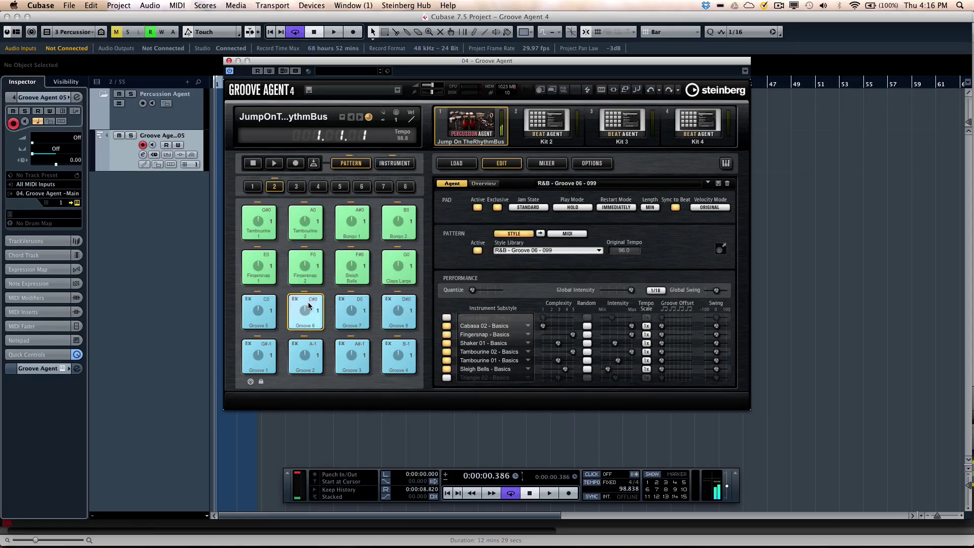
- Switch to the Groove 7 pattern (R&B - Groove 07 - 099) and return to the instrument kit view
{"action": "left_click", "coordinate": [350, 311]}
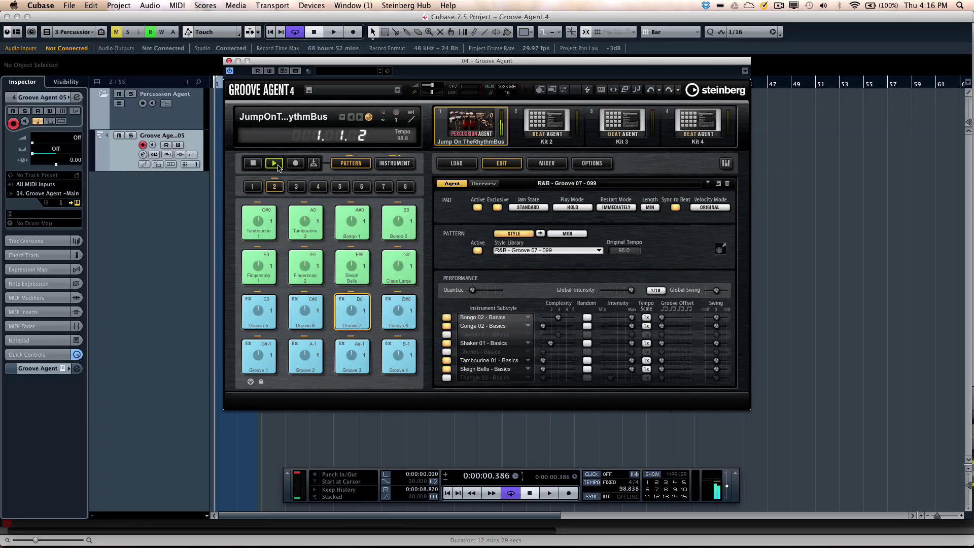
{"action": "left_click", "coordinate": [468, 162]}
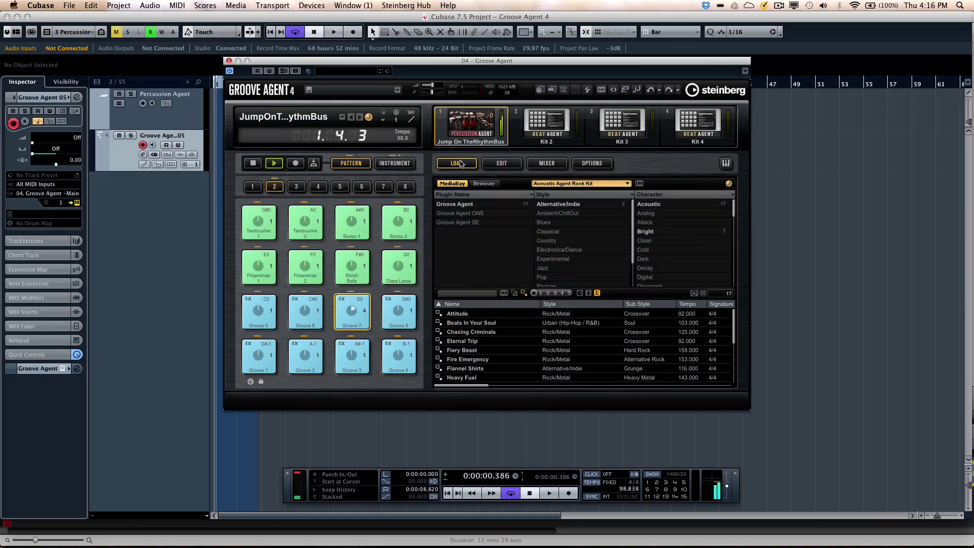
{"action": "left_click", "coordinate": [502, 164]}
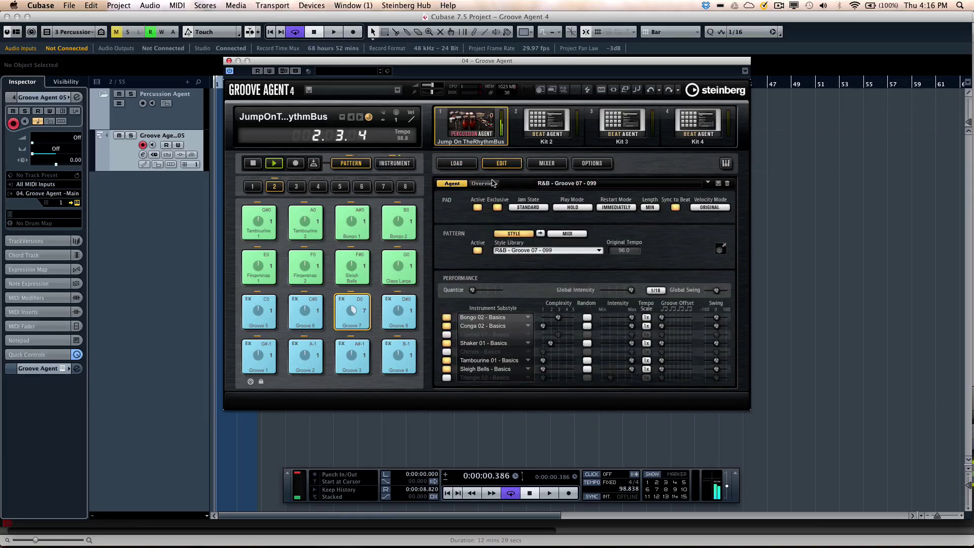
{"action": "left_click", "coordinate": [467, 163]}
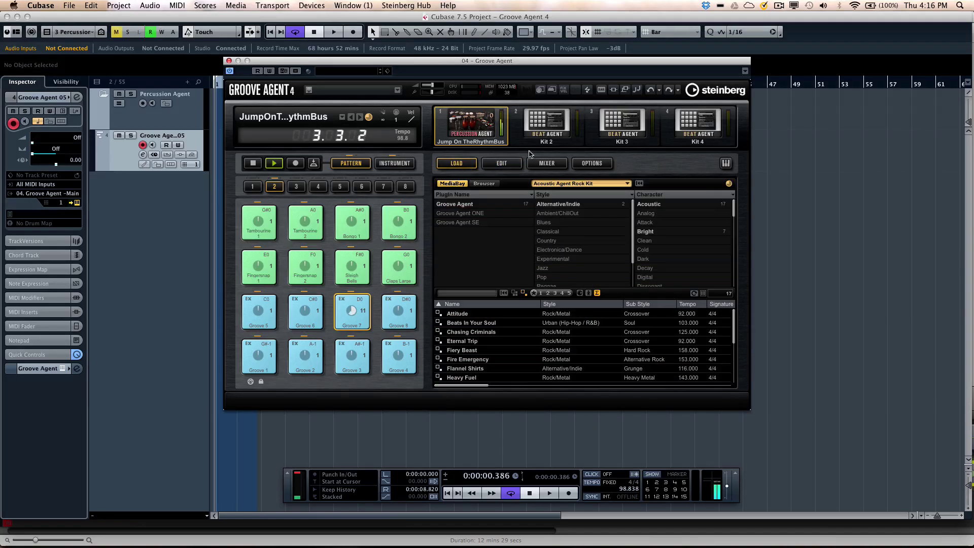
{"action": "left_click", "coordinate": [411, 165]}
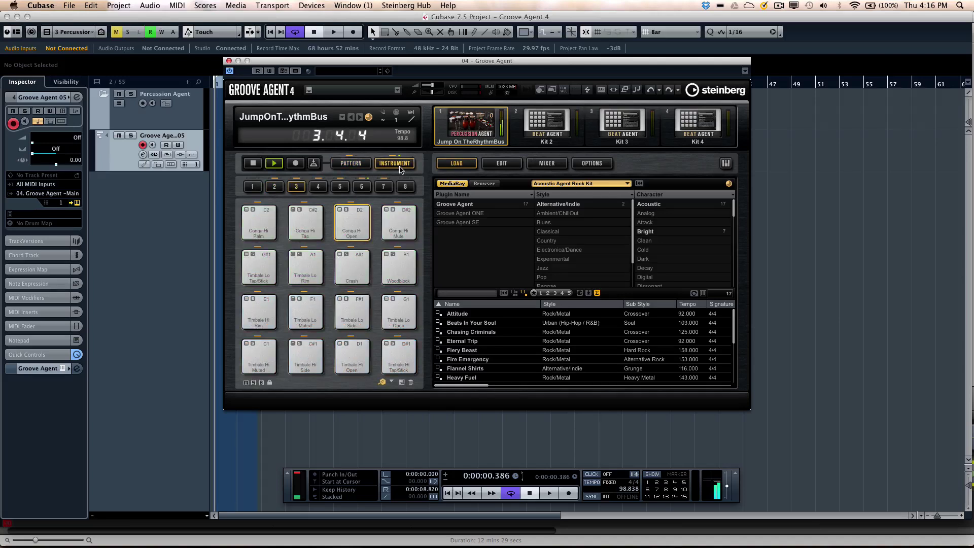
{"action": "left_click", "coordinate": [491, 165]}
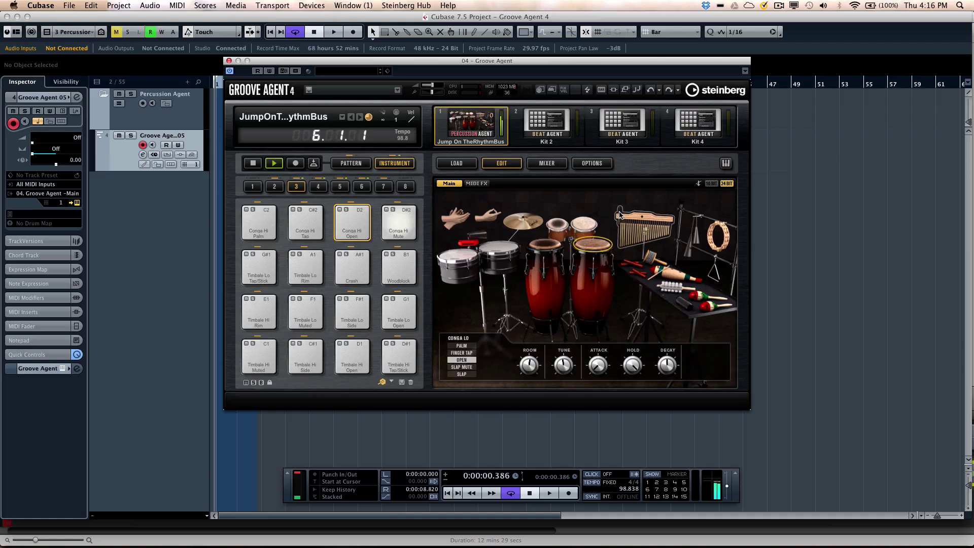
- Enable Flam Rudiments (50.0 ms) and a 1/16, 11-repeat MIDI Delay on Bongo Lo Open
{"action": "left_click", "coordinate": [476, 183]}
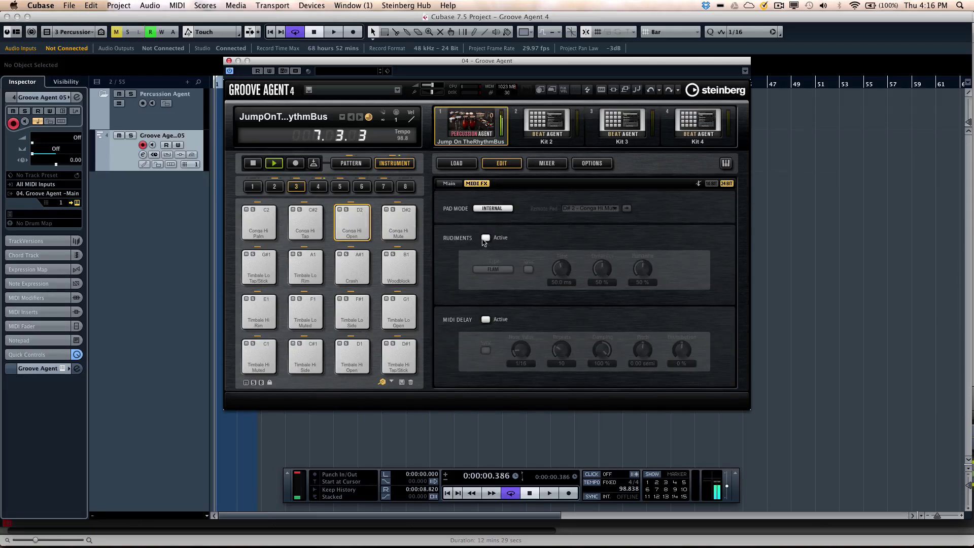
{"action": "left_click", "coordinate": [404, 229]}
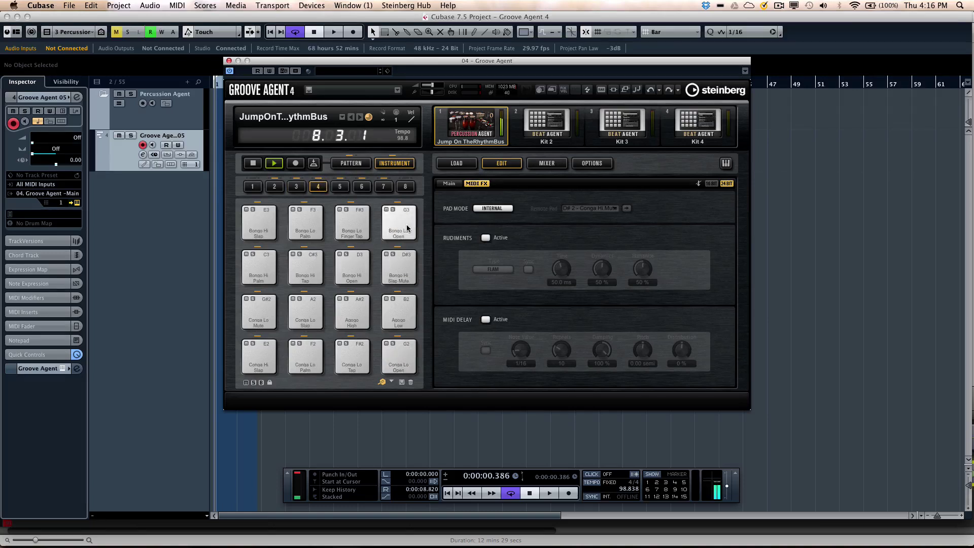
{"action": "left_click", "coordinate": [485, 238]}
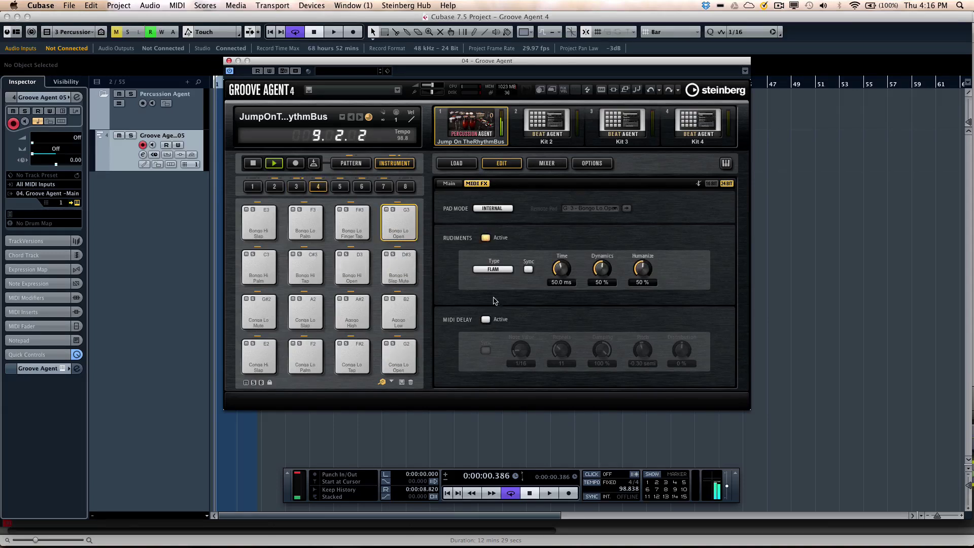
{"action": "left_click", "coordinate": [486, 319]}
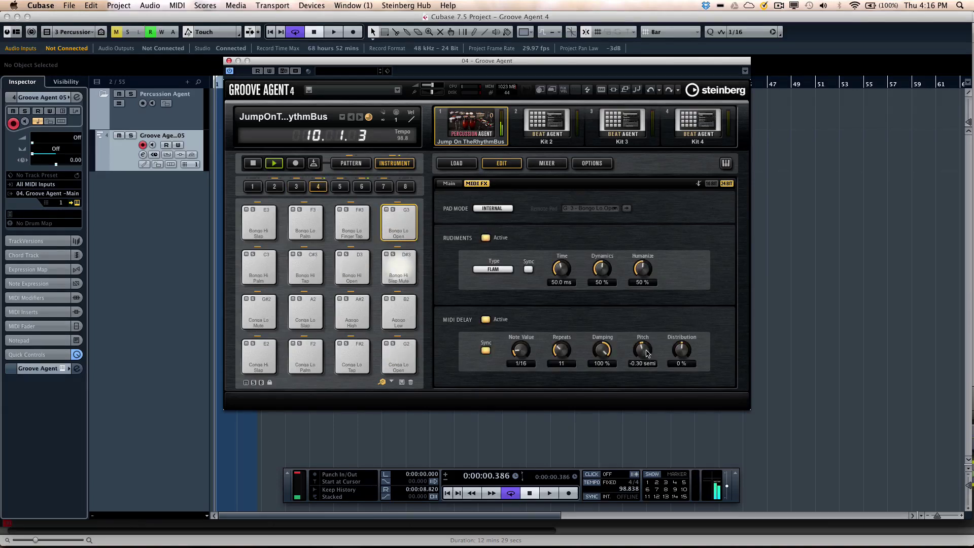
- Turn MIDI Delay and Rudiments back off and return to the main kit view on Conga Lo
{"action": "left_click_drag", "start_coordinate": [648, 354], "coordinate": [642, 343]}
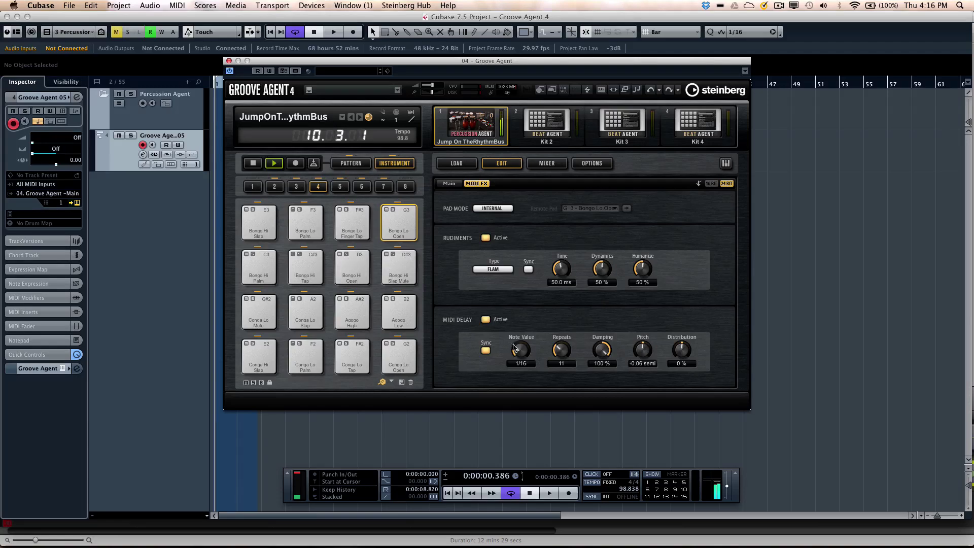
{"action": "left_click", "coordinate": [485, 319]}
{"action": "left_click", "coordinate": [486, 238]}
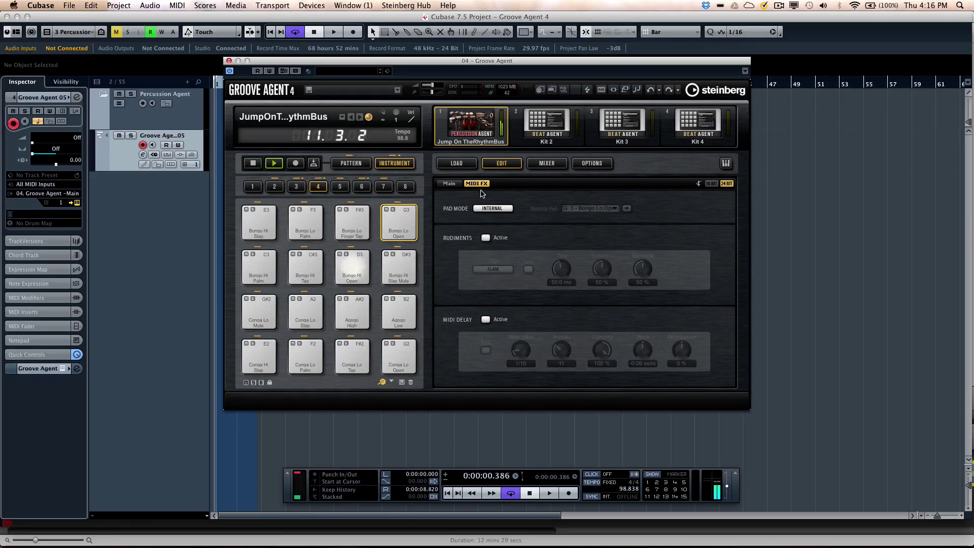
{"action": "left_click", "coordinate": [449, 183]}
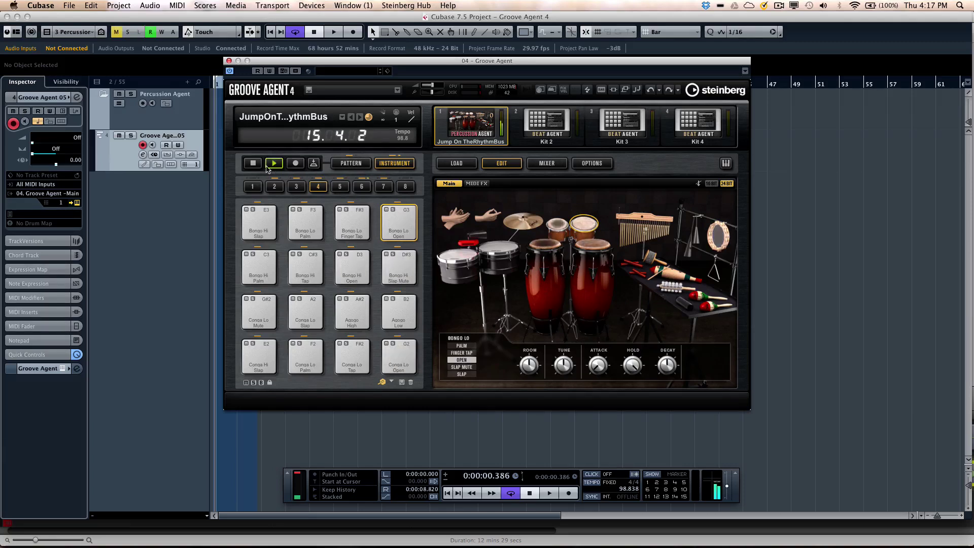
{"action": "left_click", "coordinate": [592, 245]}
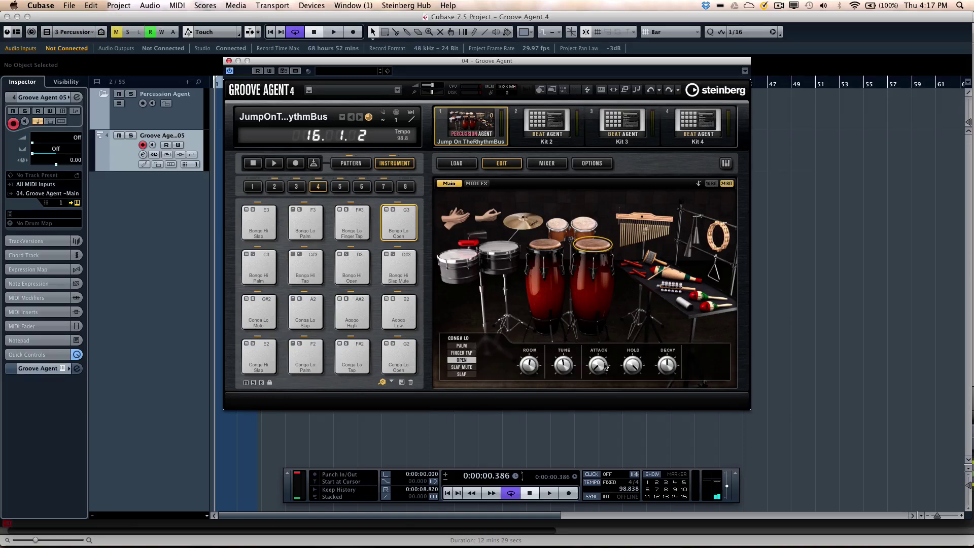
- Open the kit mixer and flip through its channel banks, ending on the first
{"action": "left_click", "coordinate": [551, 163]}
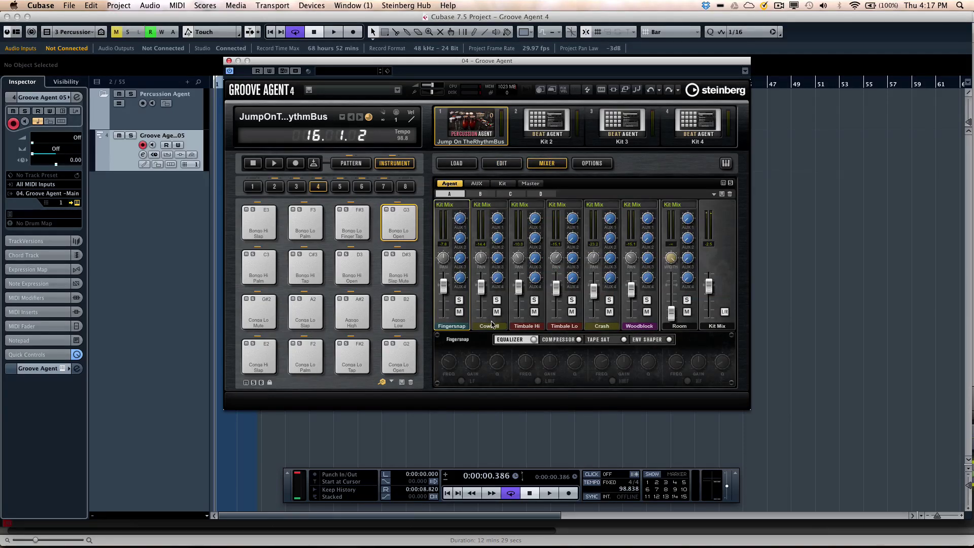
{"action": "left_click", "coordinate": [480, 193]}
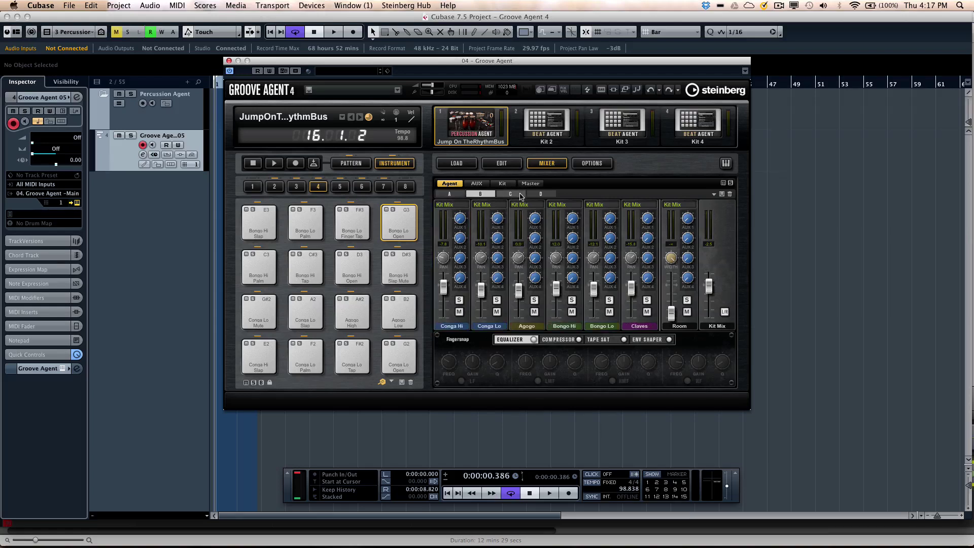
{"action": "left_click", "coordinate": [510, 193]}
{"action": "left_click", "coordinate": [541, 194]}
{"action": "left_click", "coordinate": [510, 194]}
{"action": "left_click", "coordinate": [480, 194]}
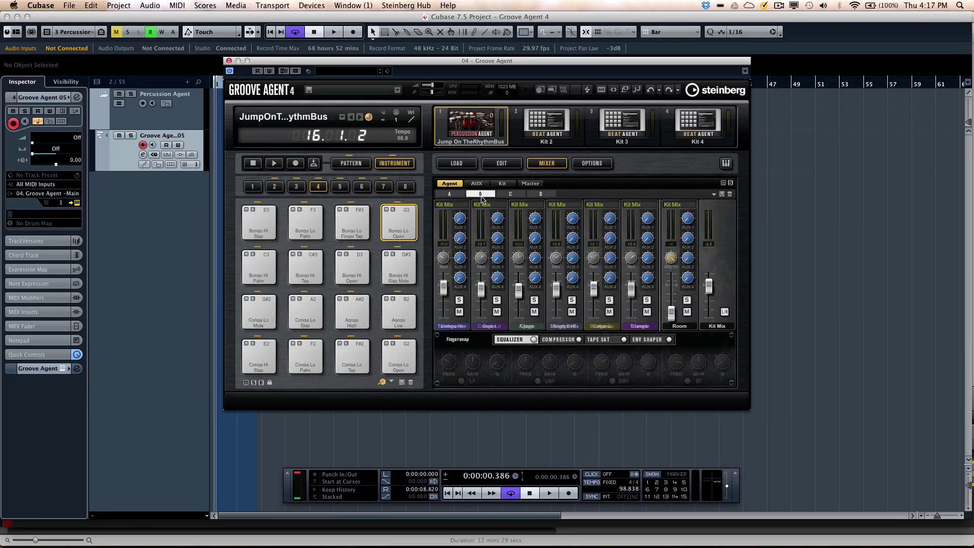
{"action": "left_click", "coordinate": [450, 193]}
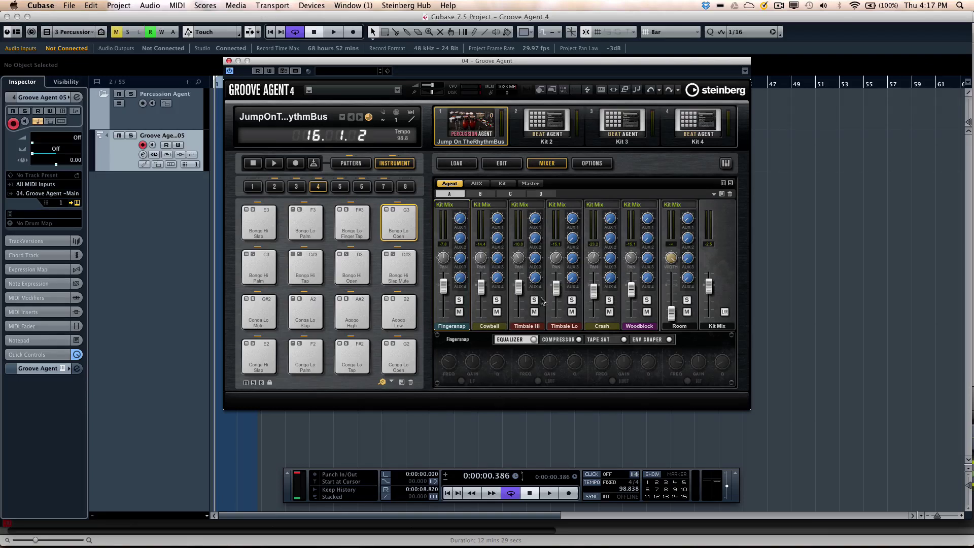
- Switch on the Fingersnap equalizer and compressor, then view tape saturation and envelope shaper settings
{"action": "left_click", "coordinate": [533, 340]}
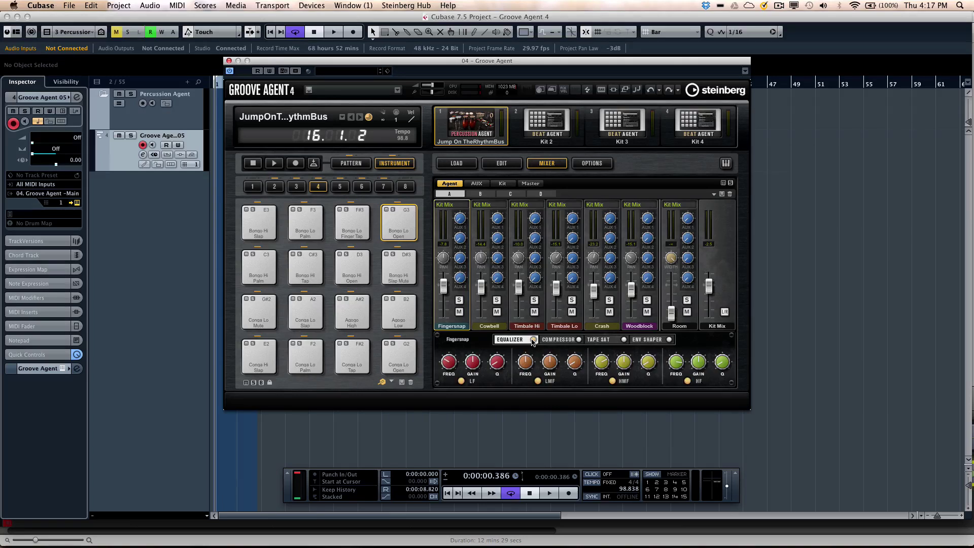
{"action": "left_click", "coordinate": [567, 339]}
{"action": "left_click", "coordinate": [579, 339]}
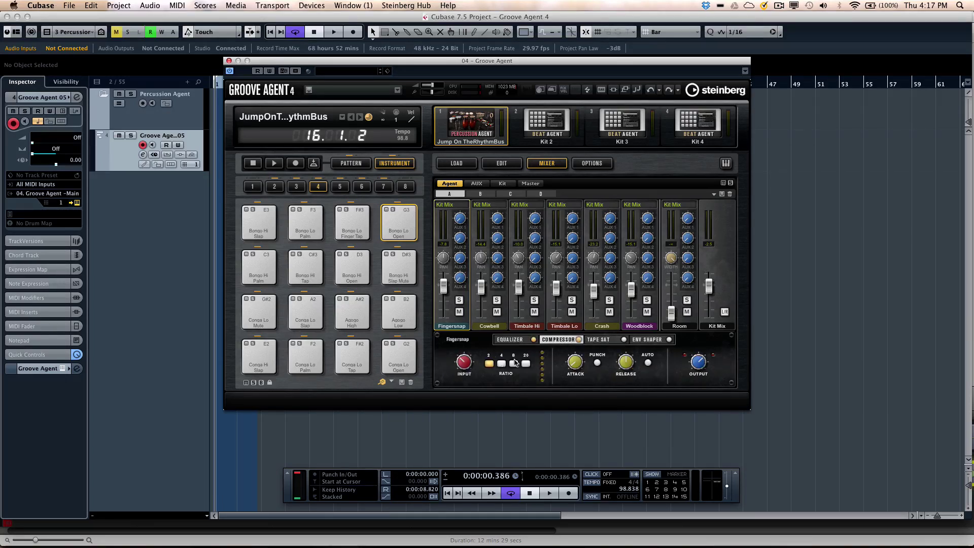
{"action": "left_click", "coordinate": [625, 340]}
{"action": "left_click", "coordinate": [670, 340]}
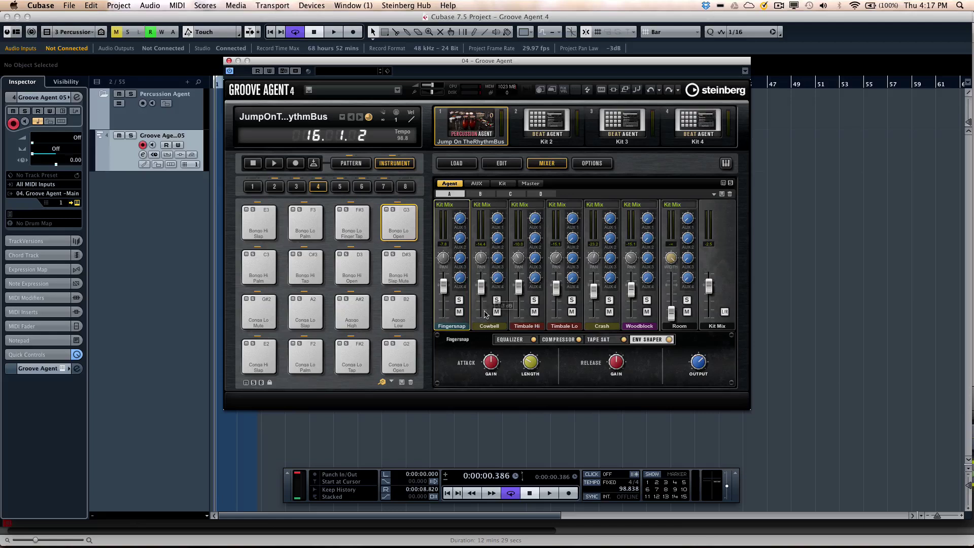
{"action": "scroll", "coordinate": [488, 317], "scroll_direction": "up", "scroll_amount": 2}
{"action": "scroll", "coordinate": [488, 314], "scroll_direction": "down", "scroll_amount": 10}
- Switch on the Cowbell envelope shaper, then view the Crash channel's tape saturation insert
{"action": "left_click", "coordinate": [489, 325]}
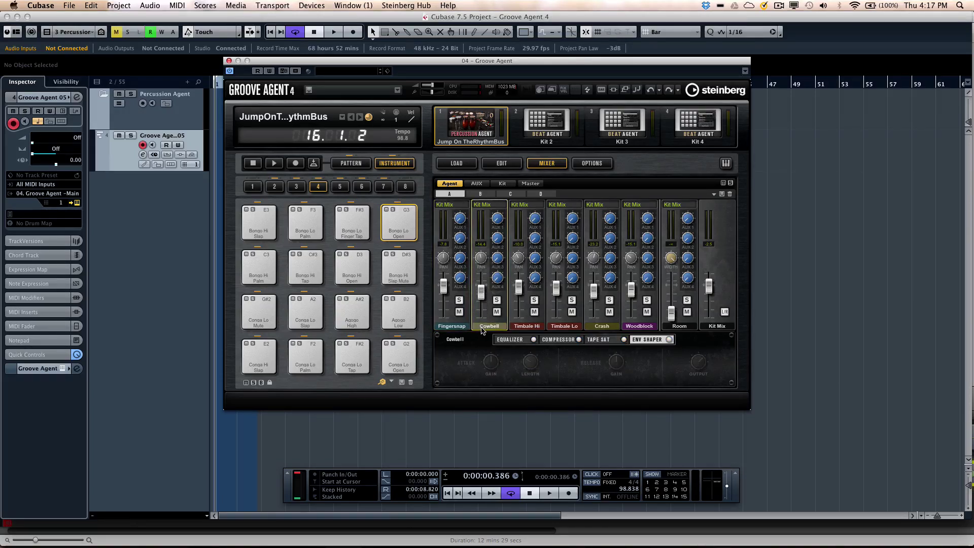
{"action": "left_click", "coordinate": [668, 339]}
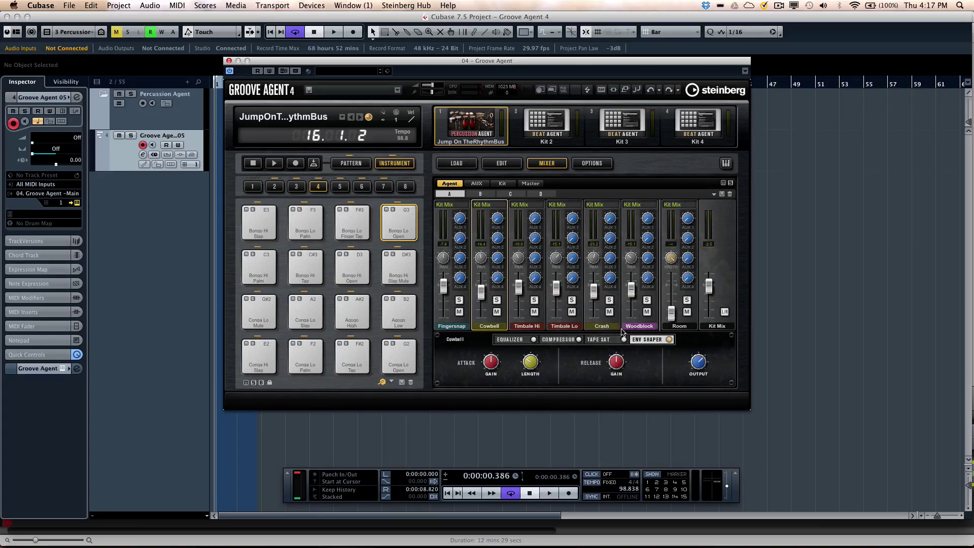
{"action": "left_click", "coordinate": [602, 328]}
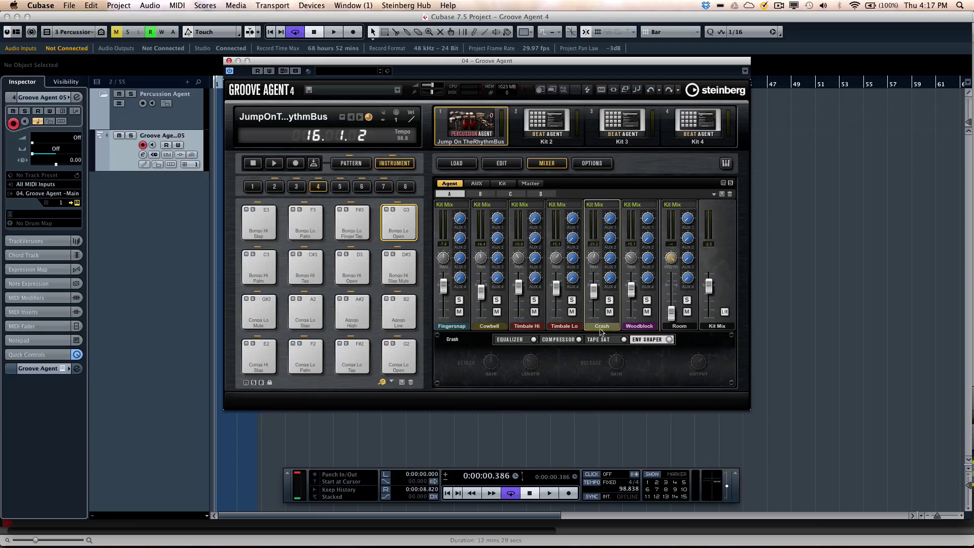
{"action": "left_click", "coordinate": [634, 319]}
{"action": "left_click", "coordinate": [614, 341]}
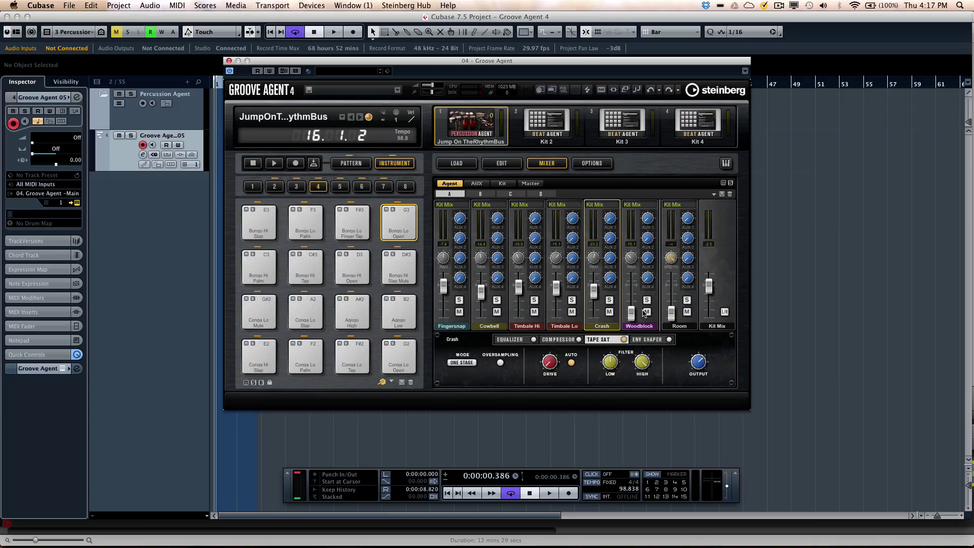
- Raise the Woodblock channel level and switch on its compressor
{"action": "left_click_drag", "start_coordinate": [630, 311], "coordinate": [631, 290]}
{"action": "left_click", "coordinate": [639, 325]}
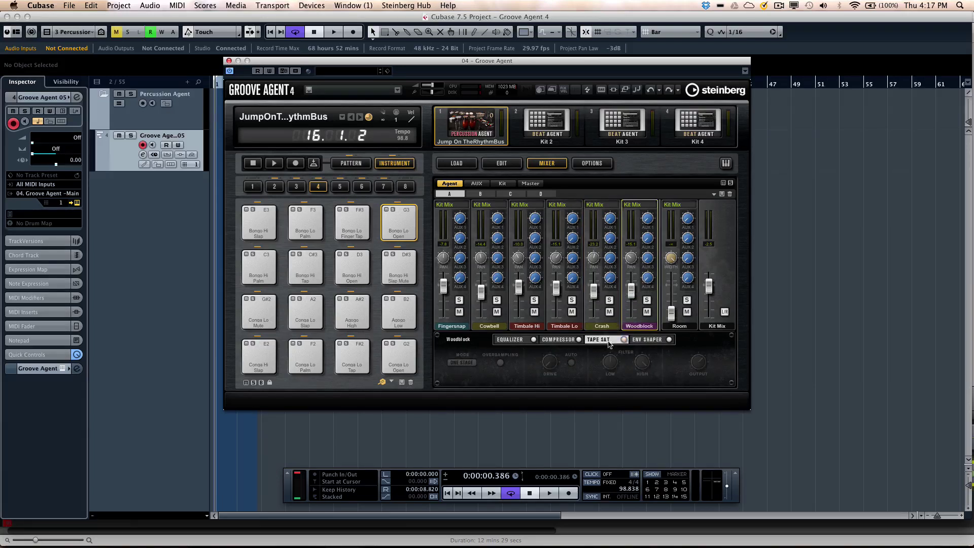
{"action": "left_click", "coordinate": [566, 339]}
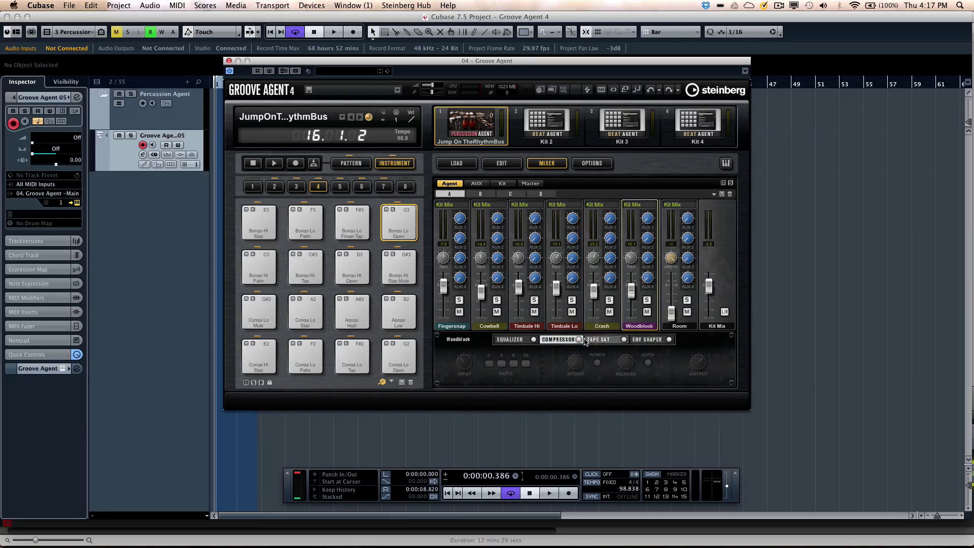
{"action": "left_click", "coordinate": [578, 340]}
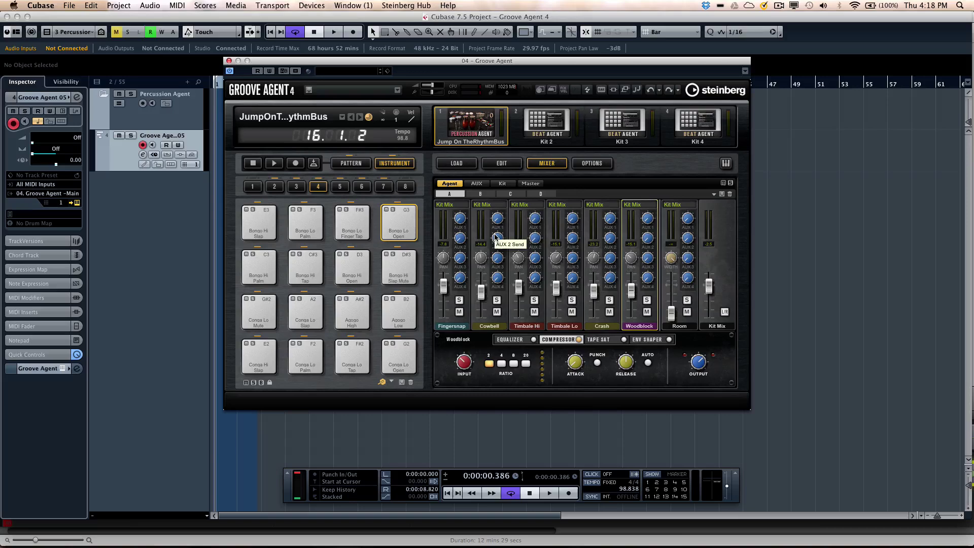
- Browse the mixer's Master, Kit and AUX pages, then open AUX FX 1's first effect slot
{"action": "left_click", "coordinate": [531, 185]}
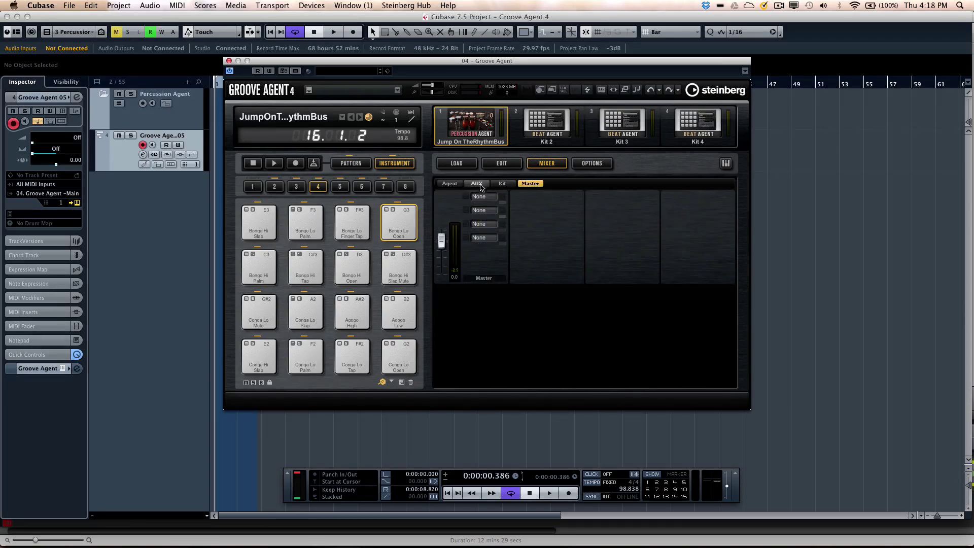
{"action": "left_click", "coordinate": [476, 185]}
{"action": "left_click", "coordinate": [530, 184]}
{"action": "left_click", "coordinate": [502, 183]}
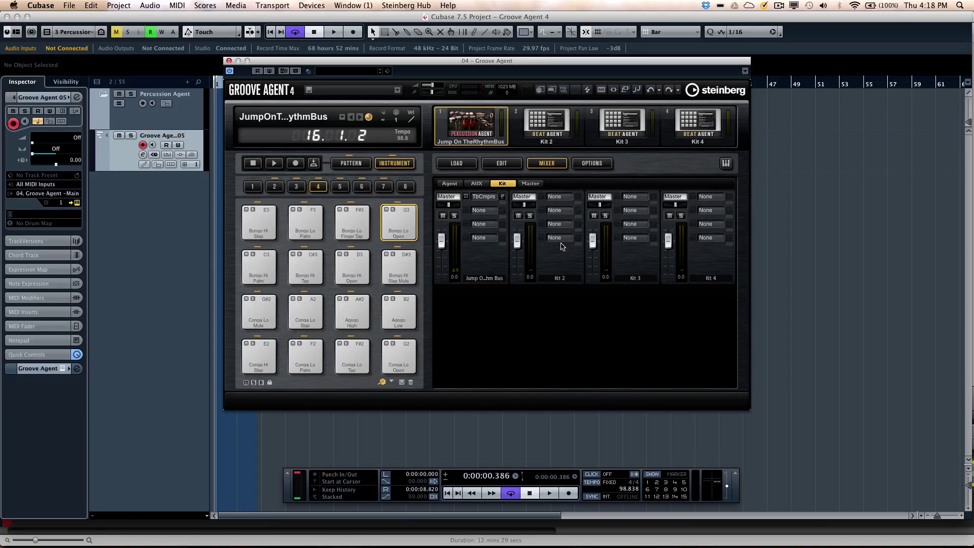
{"action": "left_click", "coordinate": [477, 183]}
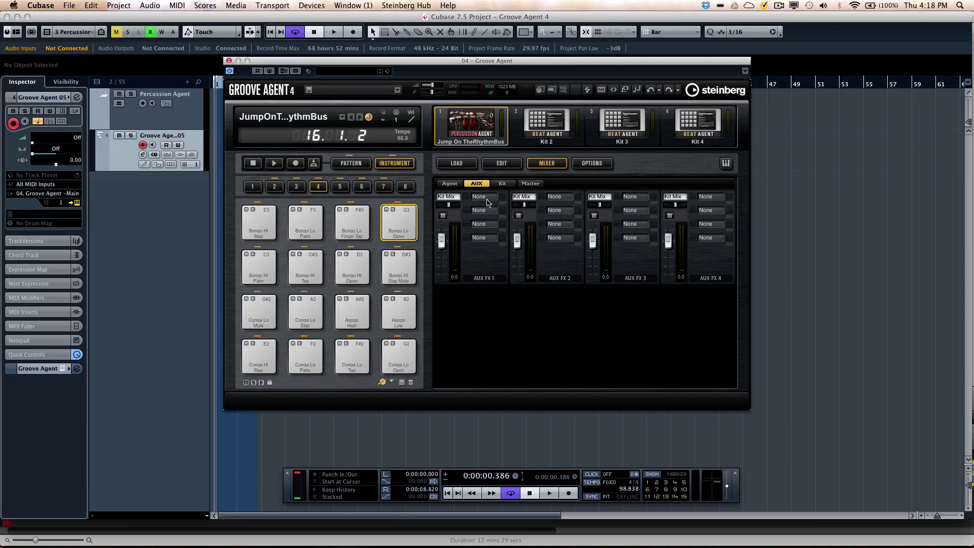
{"action": "left_click", "coordinate": [487, 197]}
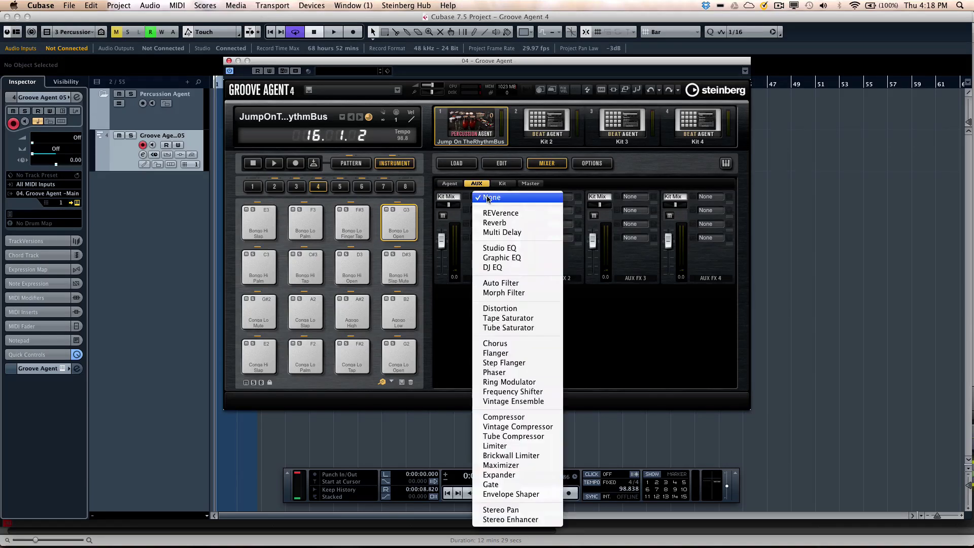
- Load REVerence onto AUX FX 1 and go back to the per-instrument Agent mixer page
{"action": "left_click", "coordinate": [512, 213]}
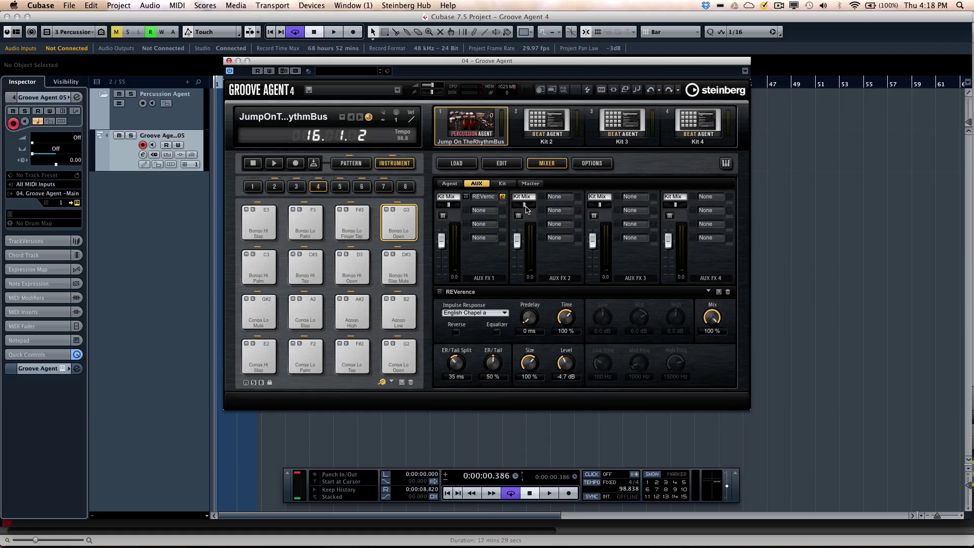
{"action": "left_click", "coordinate": [450, 183]}
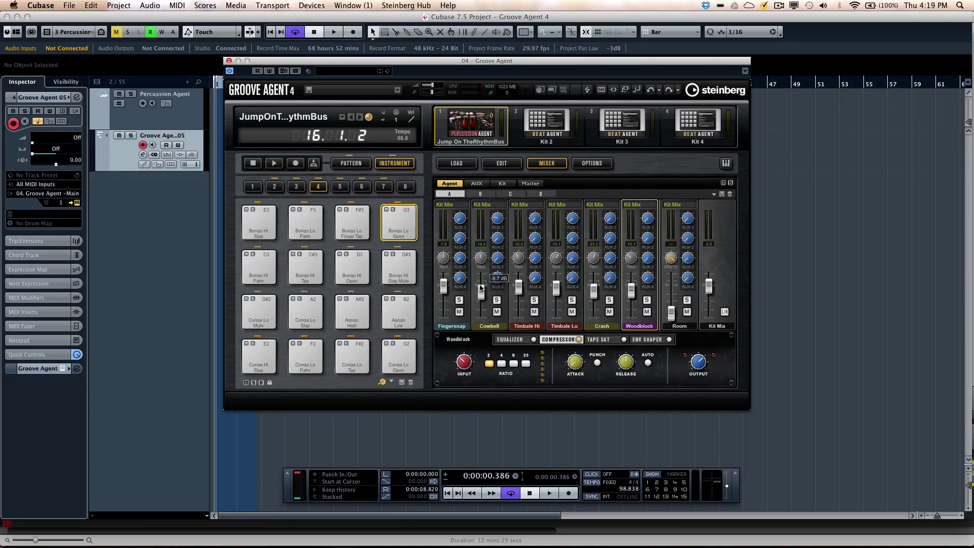
- Open and dismiss the compressor Input knob options, then switch the pads to patterns
{"action": "right_click", "coordinate": [467, 363]}
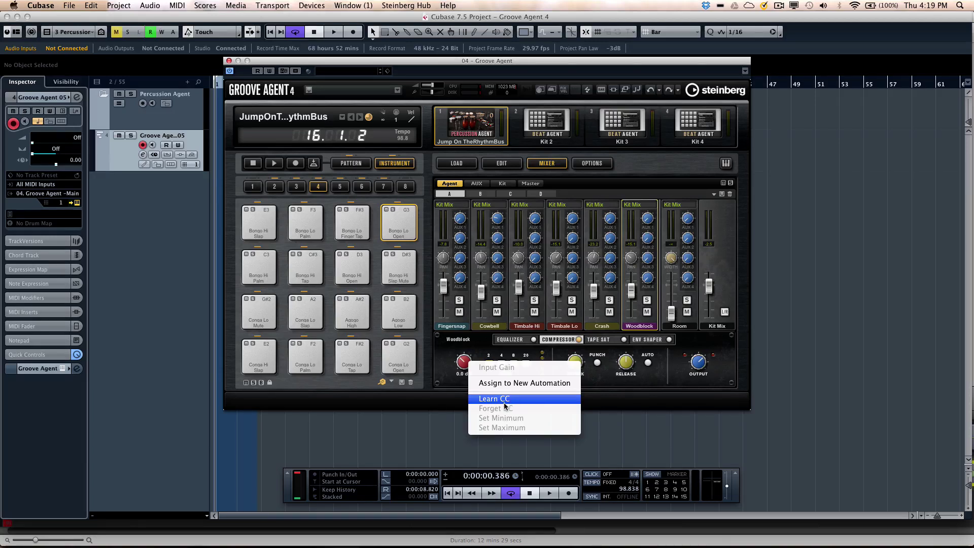
{"action": "left_click", "coordinate": [280, 162]}
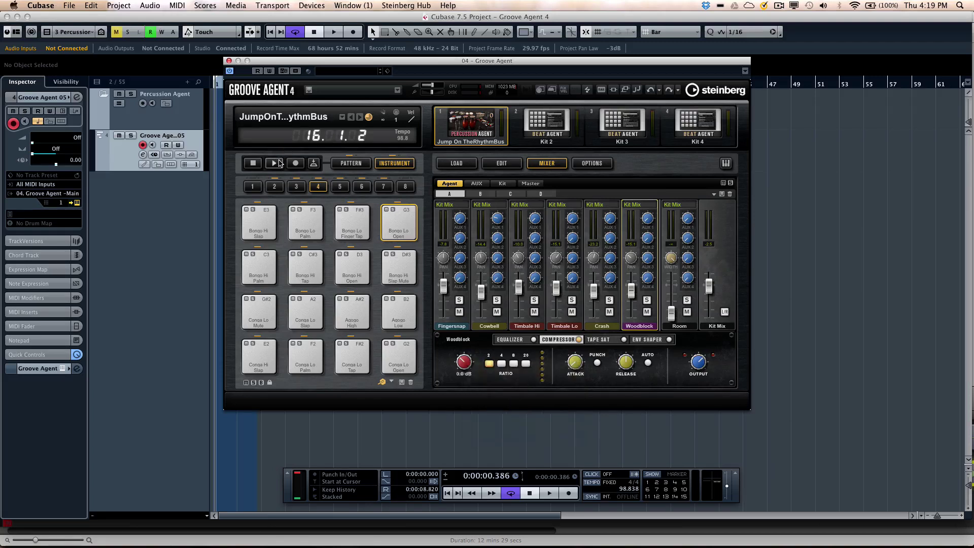
{"action": "left_click", "coordinate": [351, 162]}
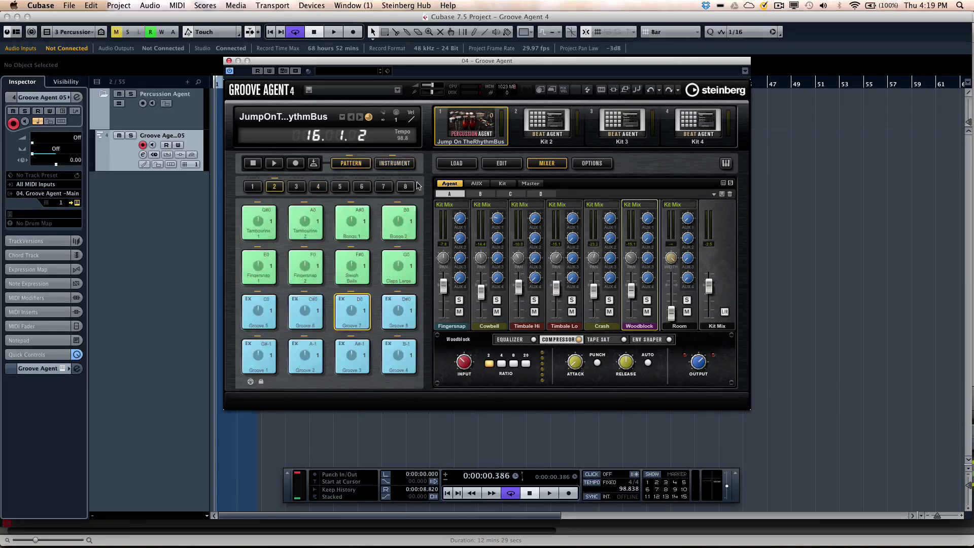
- Open the edit view with Groove 7's Agent settings and start the pattern playing
{"action": "left_click", "coordinate": [504, 161]}
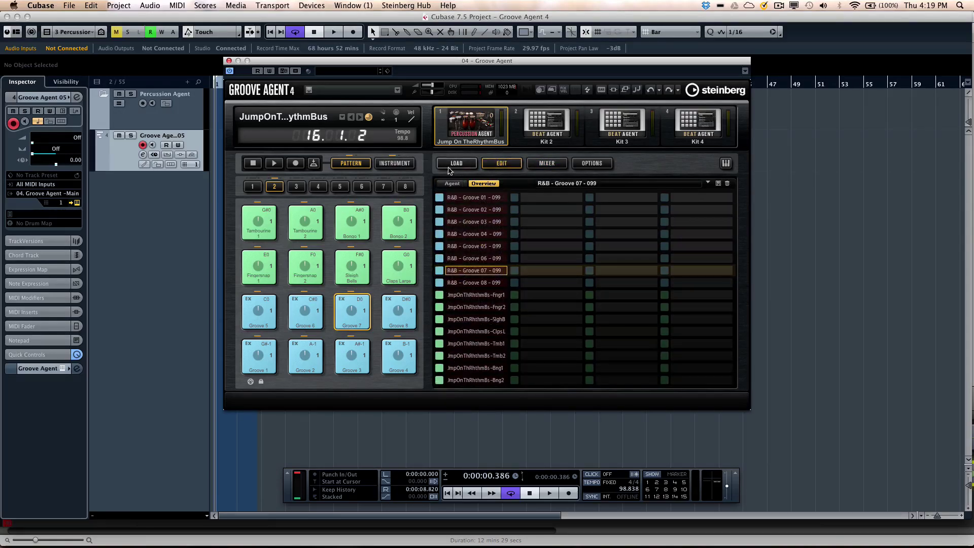
{"action": "left_click", "coordinate": [451, 183]}
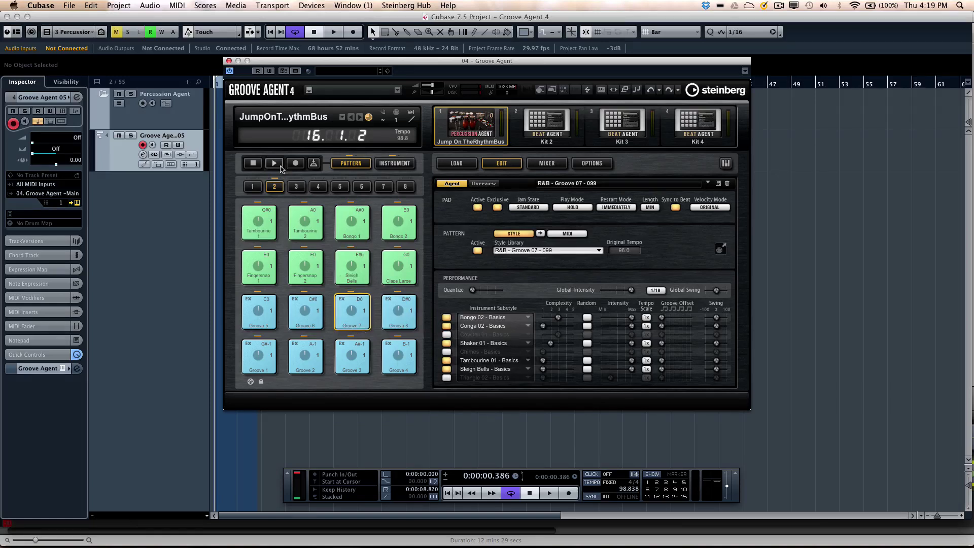
{"action": "left_click", "coordinate": [274, 163]}
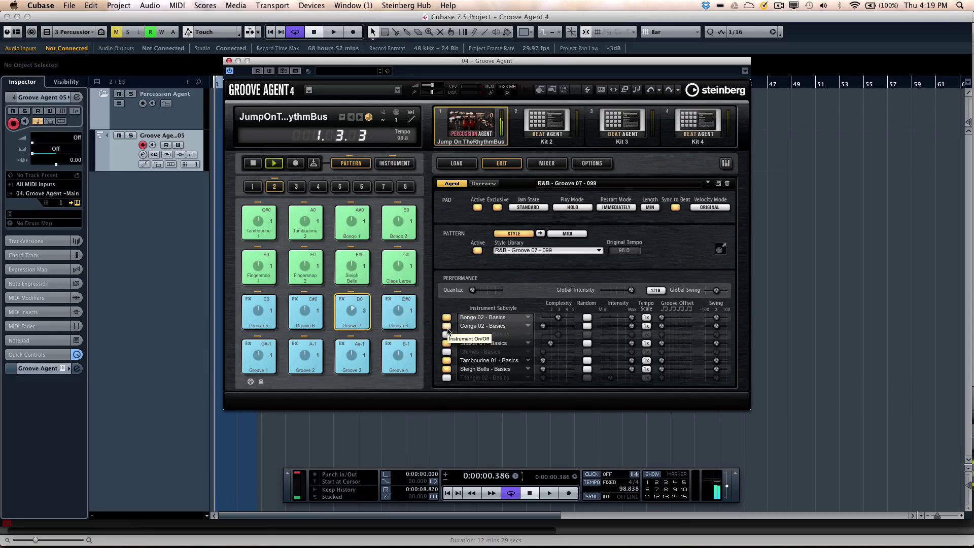
- Mute the Conga 02, Tambourine 01 and Sleigh Bells parts, leaving Bongo 02 active
{"action": "left_click", "coordinate": [447, 327]}
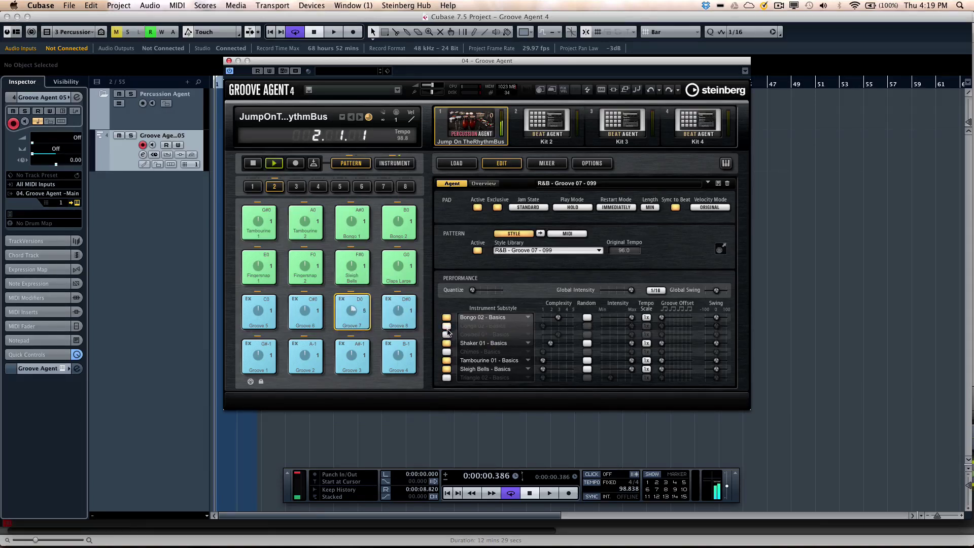
{"action": "left_click", "coordinate": [447, 361]}
{"action": "left_click", "coordinate": [446, 369]}
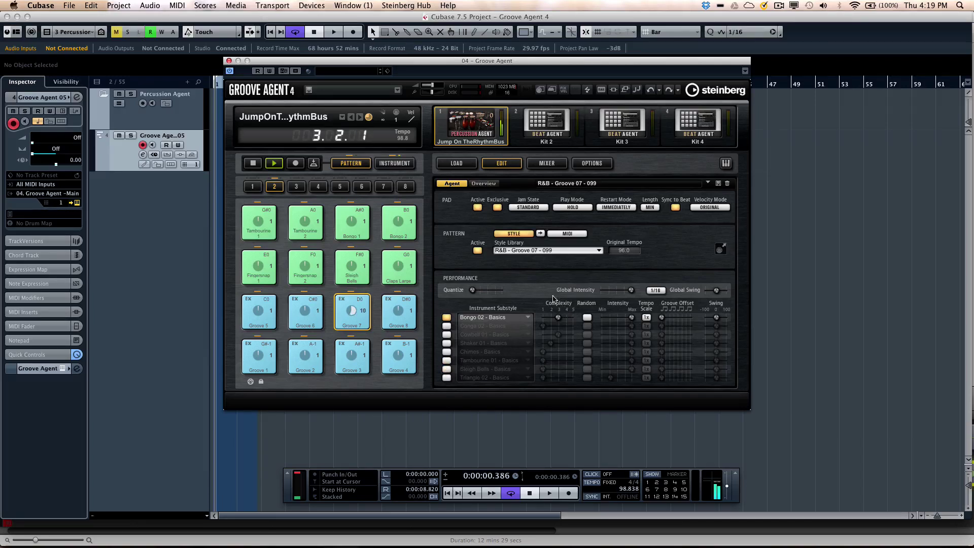
{"action": "left_click", "coordinate": [529, 317]}
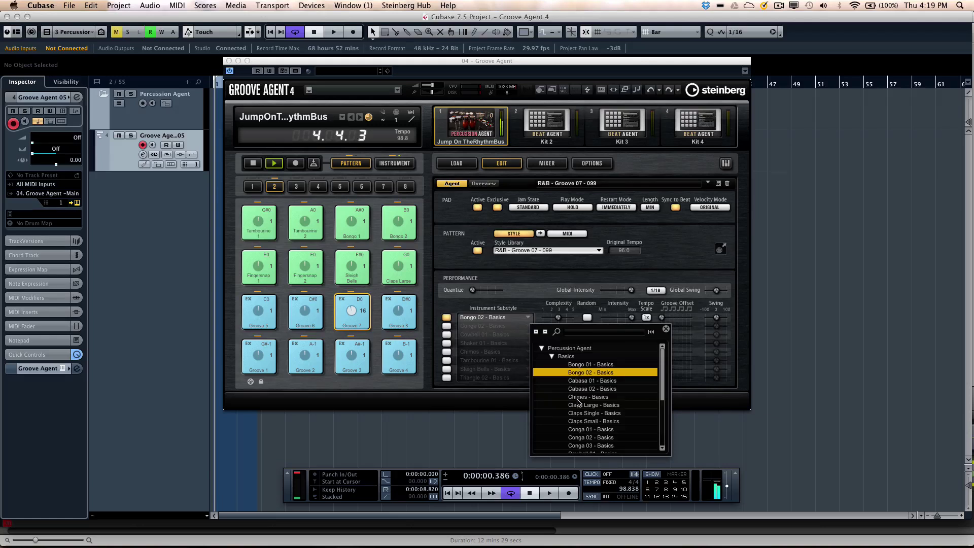
{"action": "scroll", "coordinate": [578, 402], "scroll_direction": "down", "scroll_amount": 3}
{"action": "scroll", "coordinate": [579, 419], "scroll_direction": "up", "scroll_amount": 3}
- Tune Bongo 02: max intensity about 64%, tempo scale 1x, randomisation on, complexity 5
{"action": "left_click", "coordinate": [550, 309]}
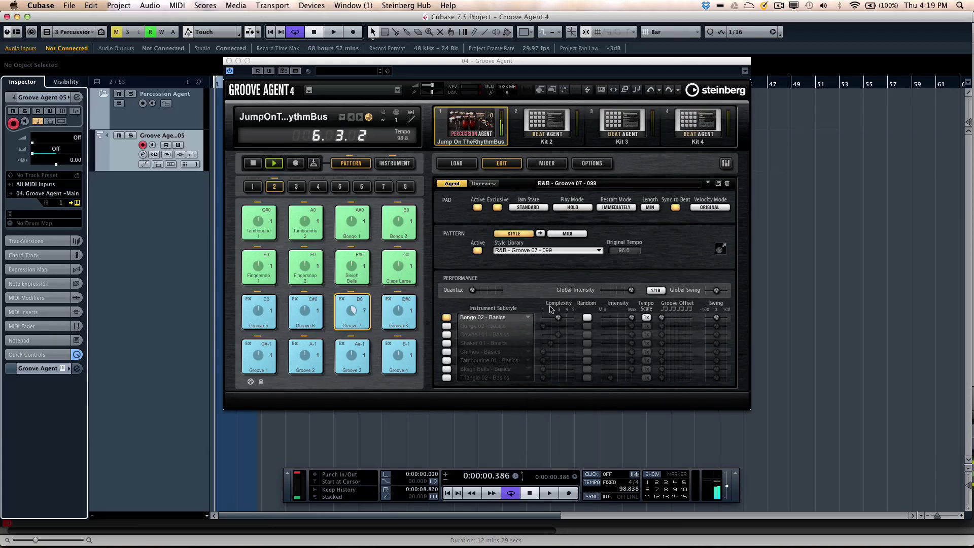
{"action": "left_click_drag", "start_coordinate": [554, 318], "coordinate": [533, 321]}
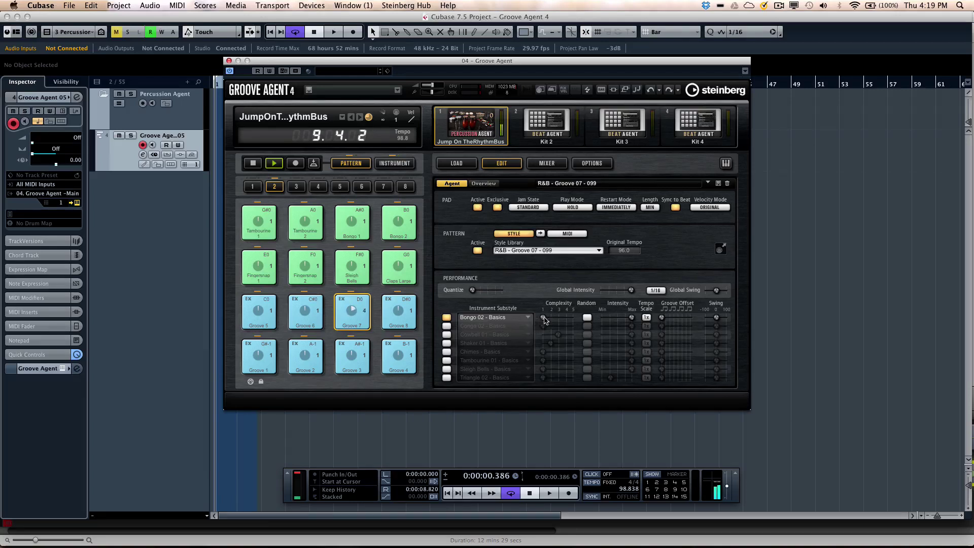
{"action": "mouse_move", "coordinate": [544, 320]}
{"action": "left_mouse_down"}
{"action": "mouse_move", "coordinate": [575, 315]}
{"action": "mouse_move", "coordinate": [558, 316]}
{"action": "left_mouse_up"}
{"action": "left_click_drag", "start_coordinate": [634, 322], "coordinate": [676, 320]}
{"action": "left_click", "coordinate": [648, 318]}
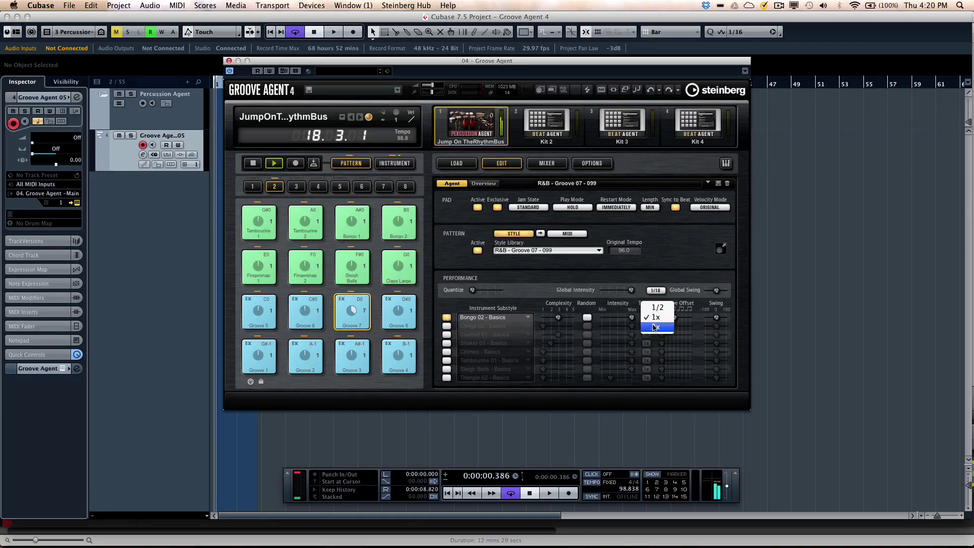
{"action": "left_click", "coordinate": [654, 327]}
{"action": "left_click", "coordinate": [647, 318]}
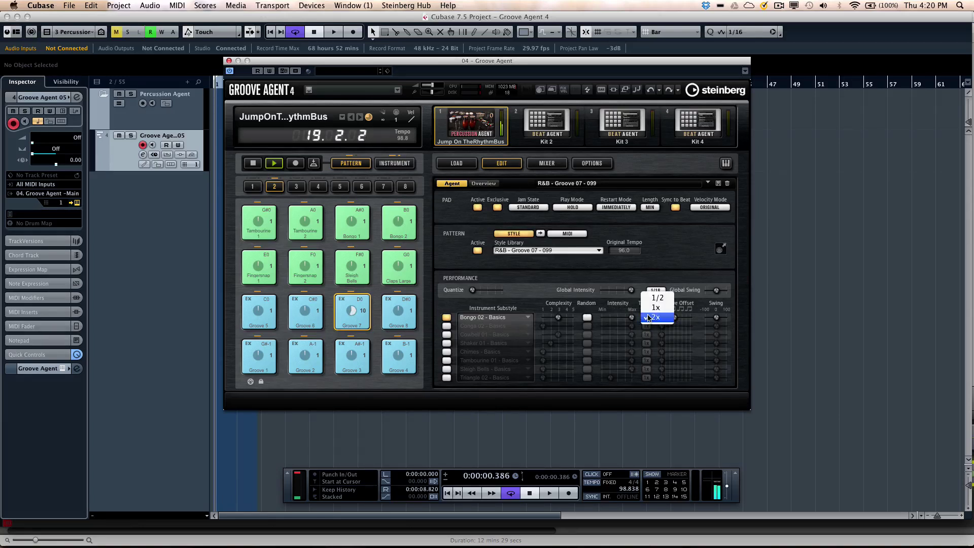
{"action": "left_click", "coordinate": [656, 298]}
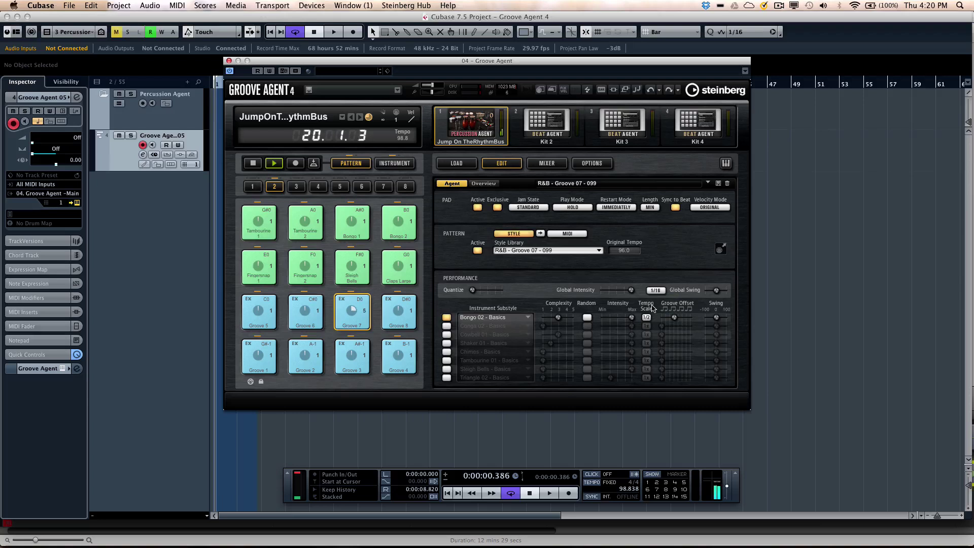
{"action": "left_click", "coordinate": [647, 318]}
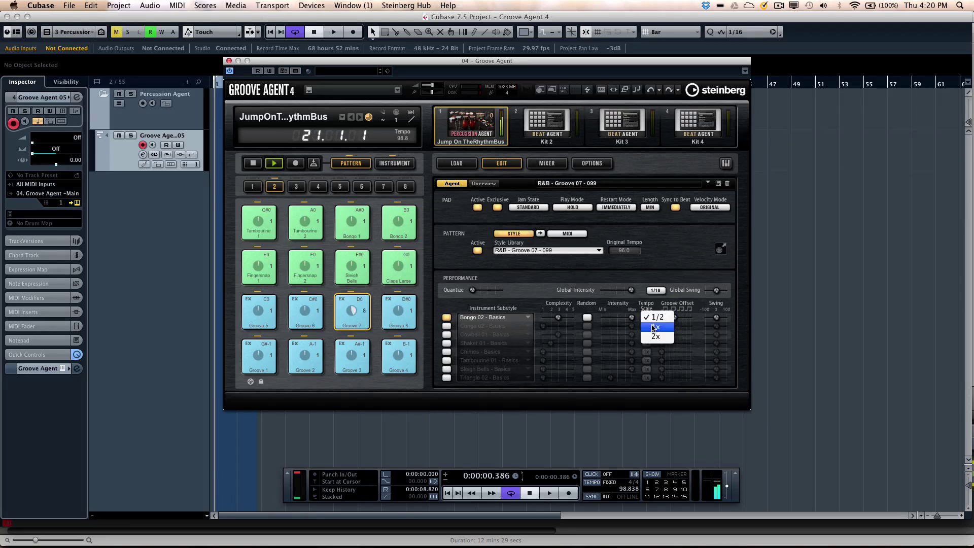
{"action": "left_click", "coordinate": [654, 327]}
{"action": "left_click", "coordinate": [587, 318]}
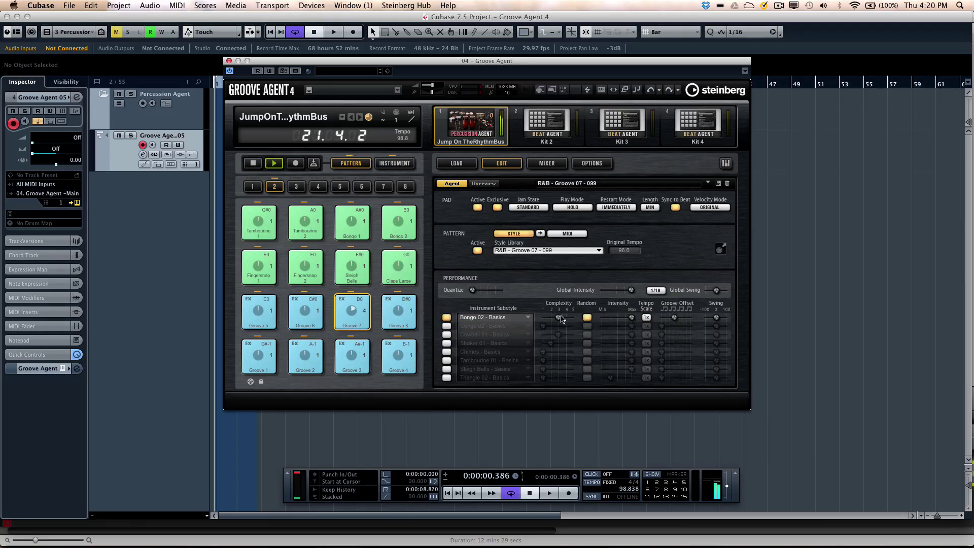
{"action": "left_click_drag", "start_coordinate": [561, 319], "coordinate": [575, 318]}
- Reactivate Conga 02, Cowbell 01 (randomised), Shaker, Sleigh Bells, and swap Chimes for Claps Large
{"action": "left_click", "coordinate": [446, 326]}
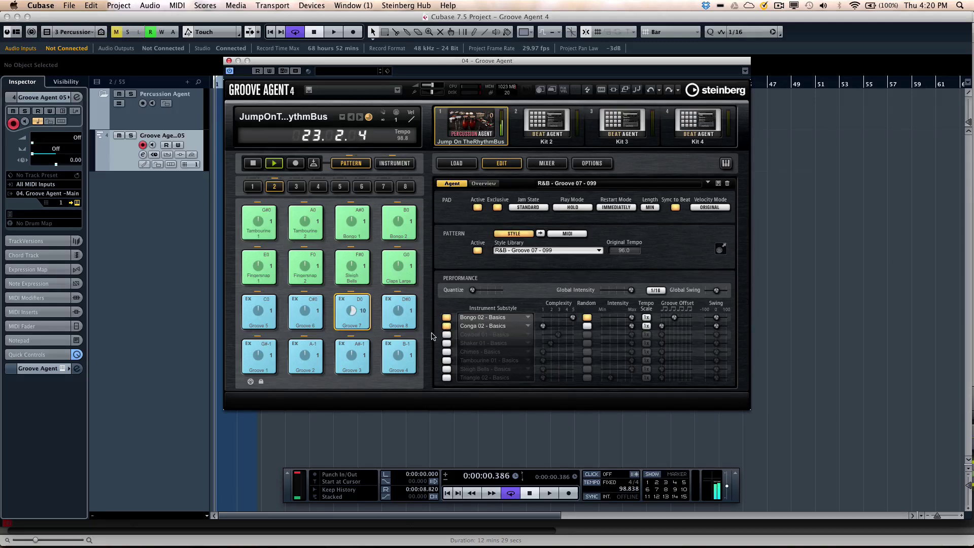
{"action": "left_click", "coordinate": [446, 334]}
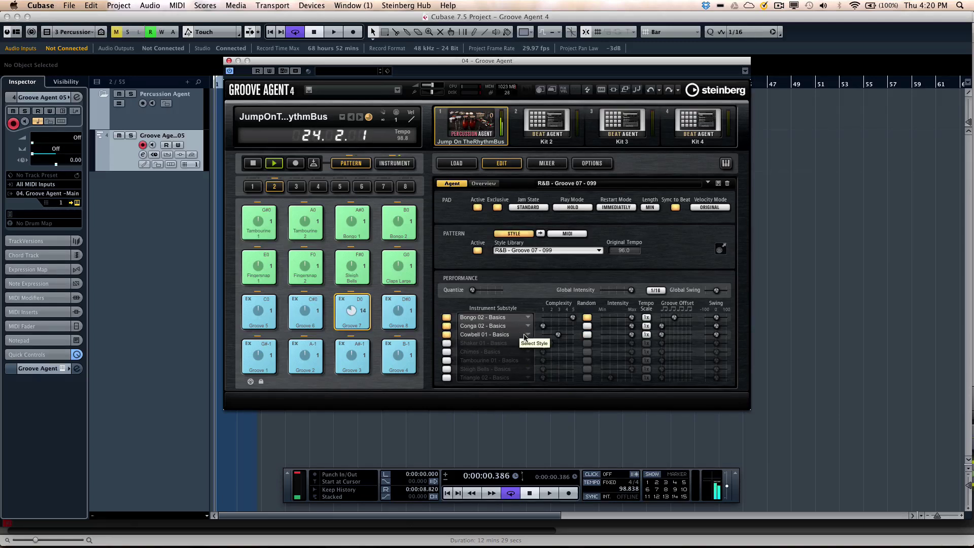
{"action": "left_click", "coordinate": [588, 335]}
{"action": "left_click", "coordinate": [446, 351]}
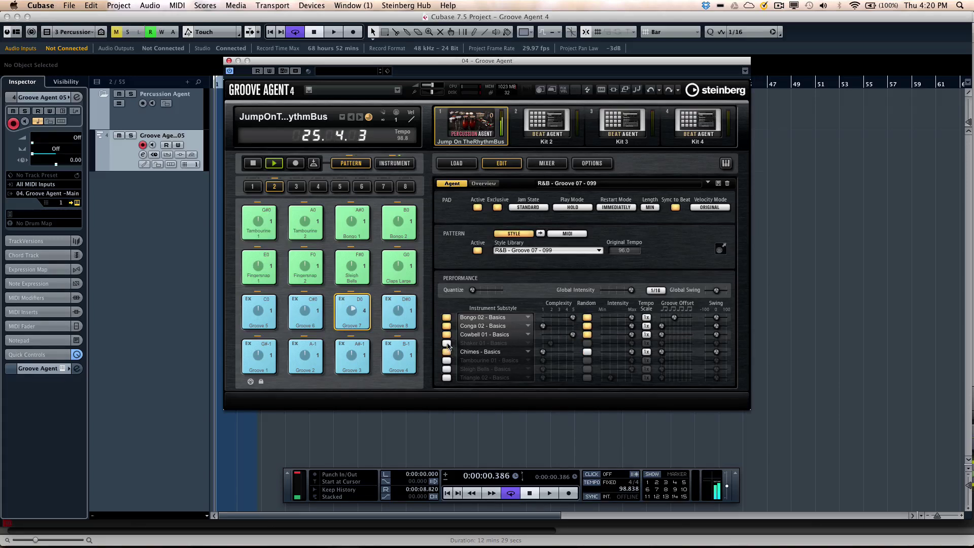
{"action": "left_click", "coordinate": [446, 343]}
{"action": "left_click", "coordinate": [486, 352]}
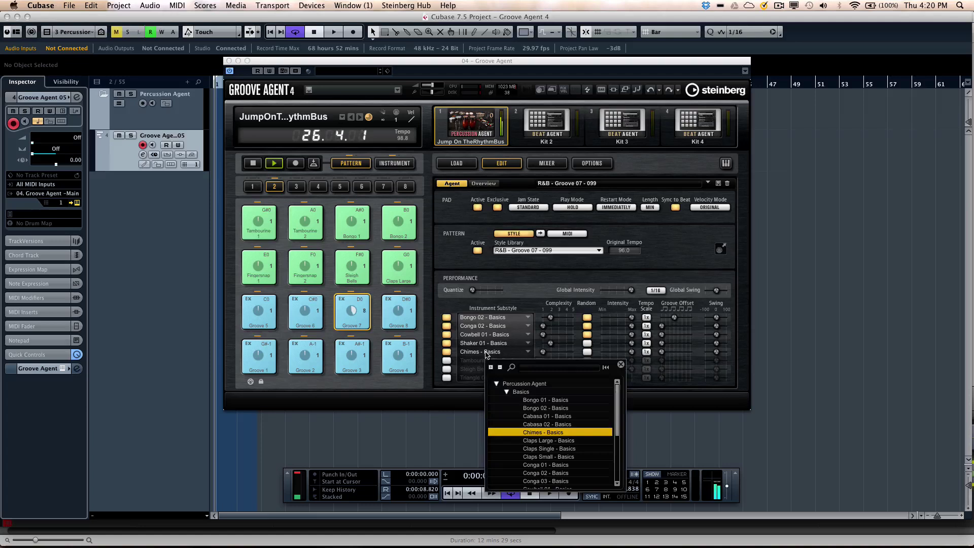
{"action": "left_click", "coordinate": [541, 441]}
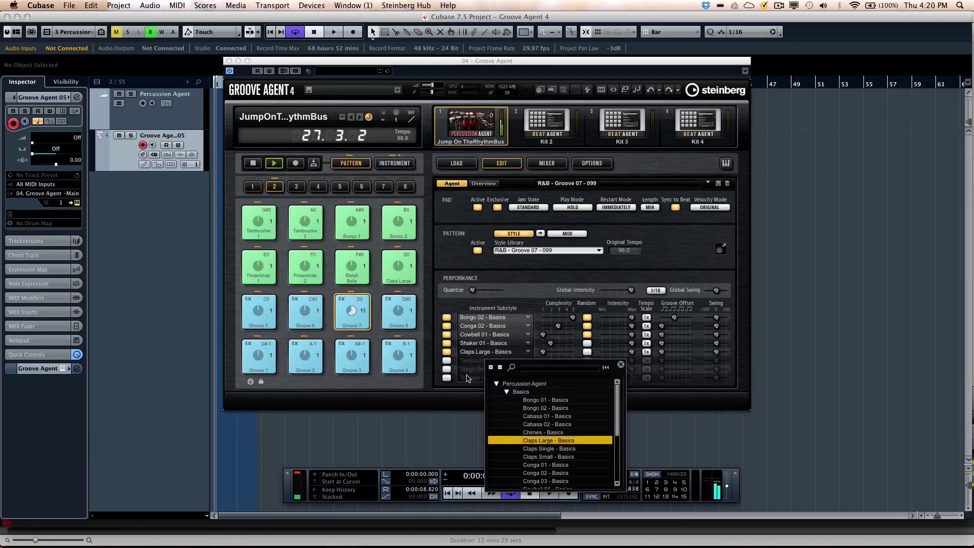
{"action": "left_click", "coordinate": [447, 367]}
{"action": "left_click", "coordinate": [446, 369]}
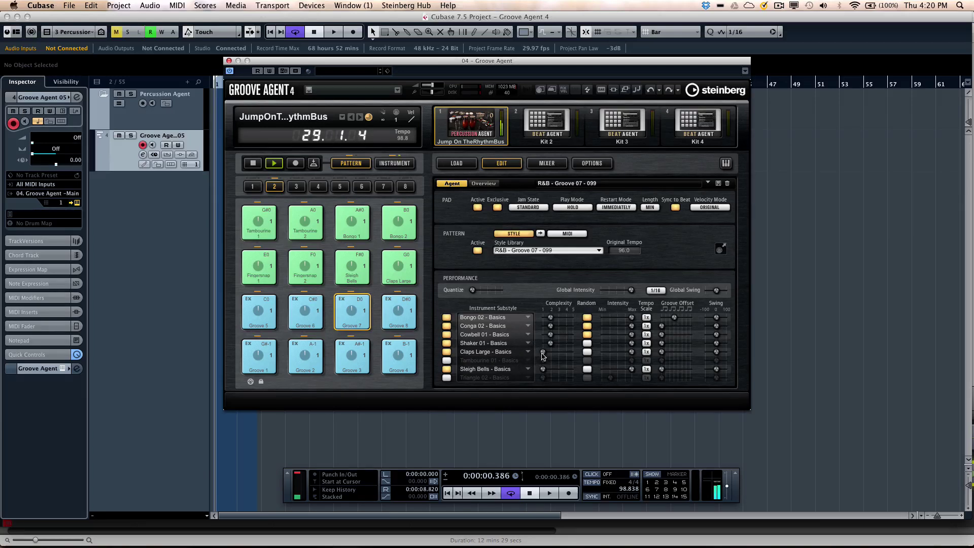
- Swap Claps Large for Cabasa 02 at 2x tempo and add 17.1% swing to Bongo 02
{"action": "left_click", "coordinate": [485, 355]}
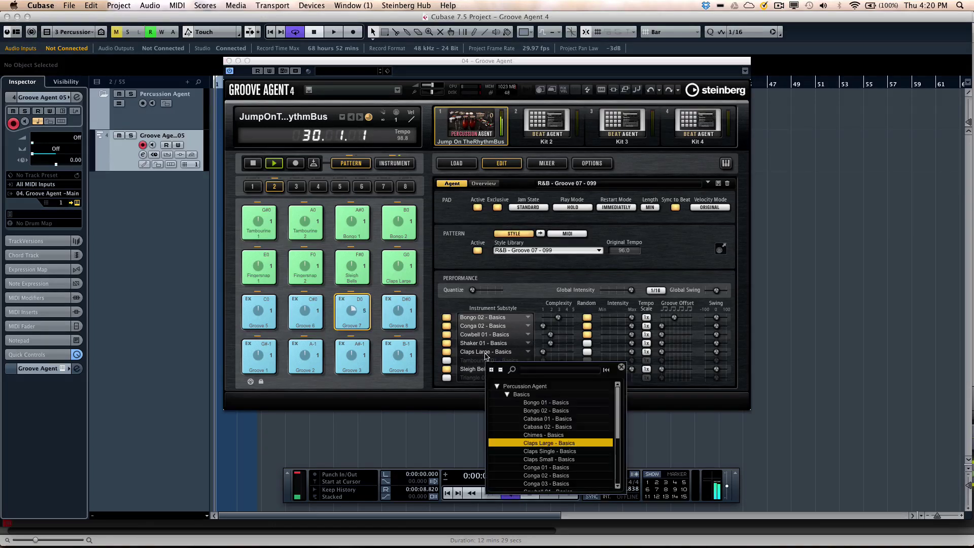
{"action": "left_click", "coordinate": [551, 426]}
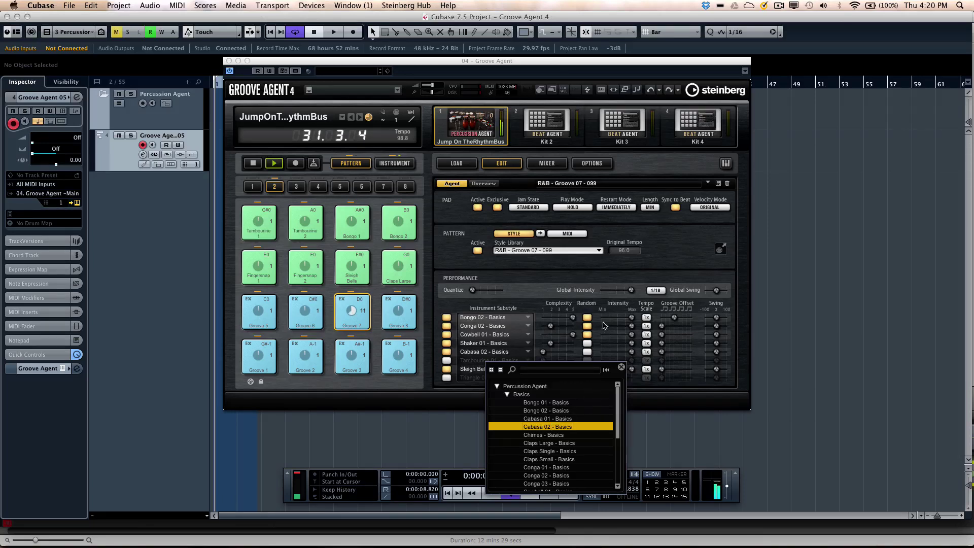
{"action": "left_click", "coordinate": [646, 353]}
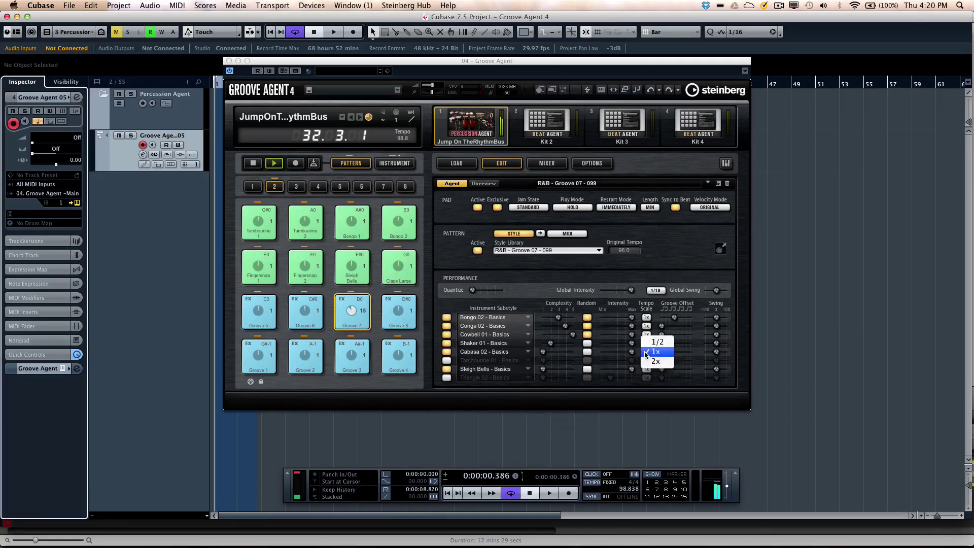
{"action": "left_click", "coordinate": [655, 361]}
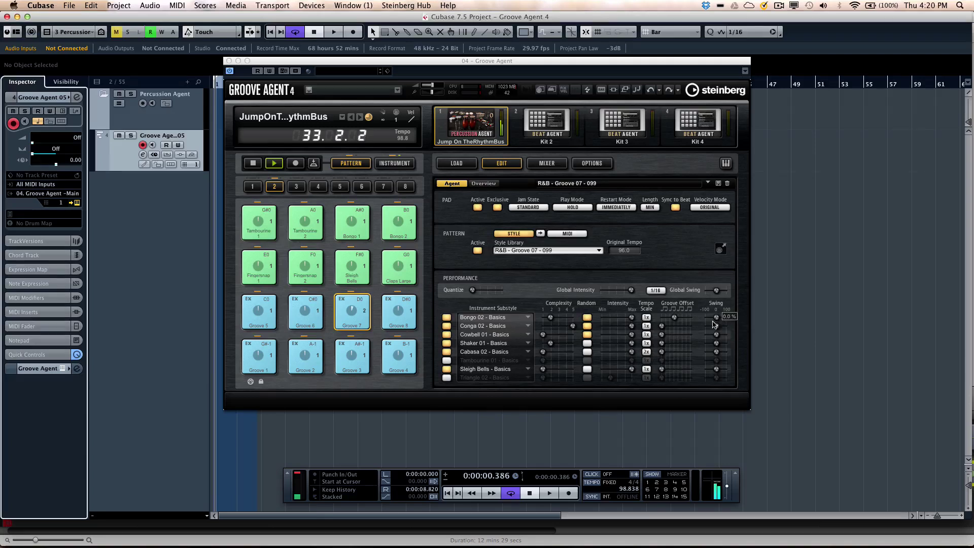
{"action": "left_click_drag", "start_coordinate": [715, 321], "coordinate": [722, 292]}
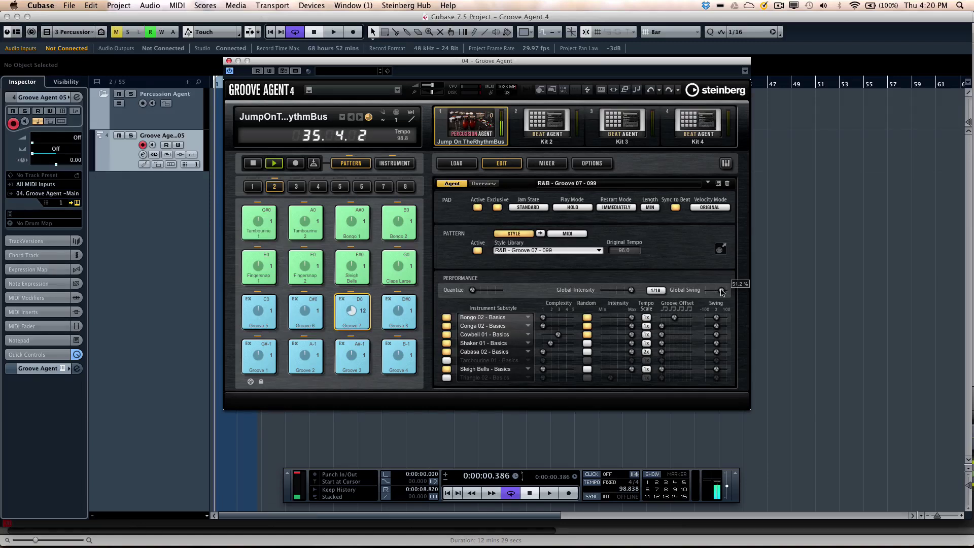
- Audition Grooves 8, 6, 4 and 7, settle on Groove 1, and play the project from the start
{"action": "left_click", "coordinate": [403, 316]}
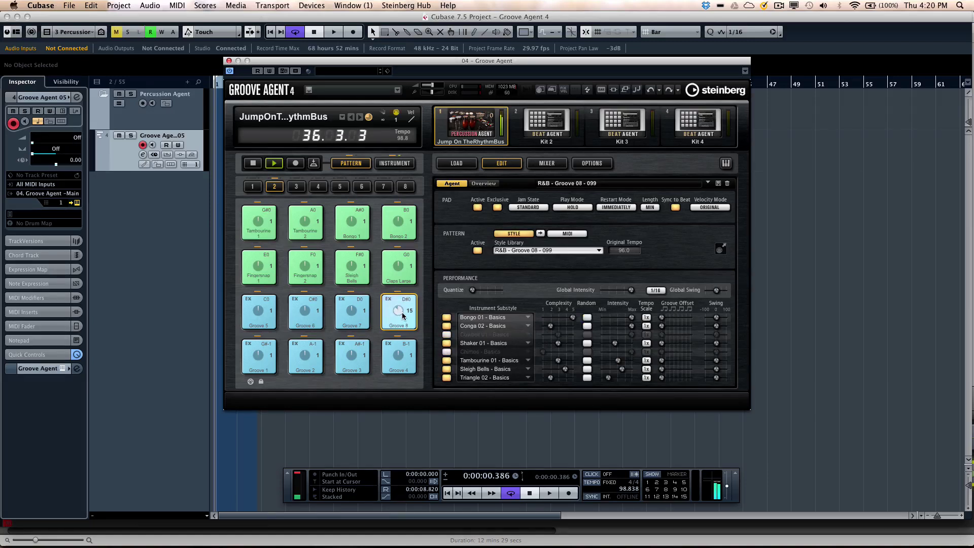
{"action": "left_click", "coordinate": [308, 315]}
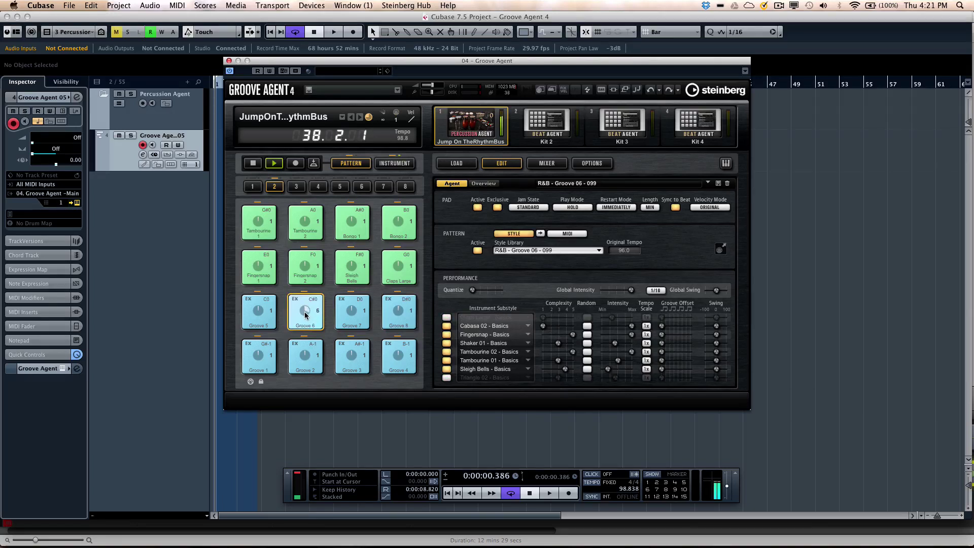
{"action": "left_click", "coordinate": [396, 356]}
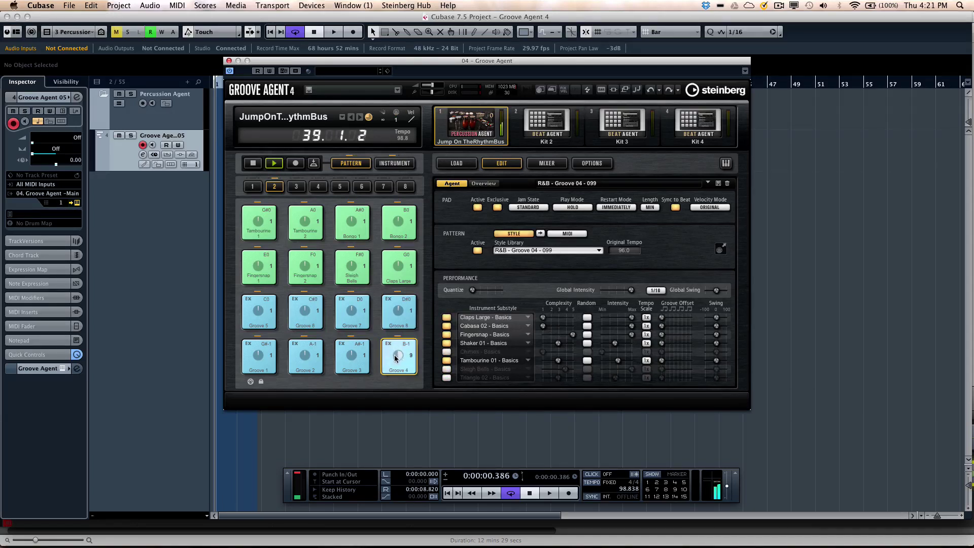
{"action": "left_click", "coordinate": [349, 312]}
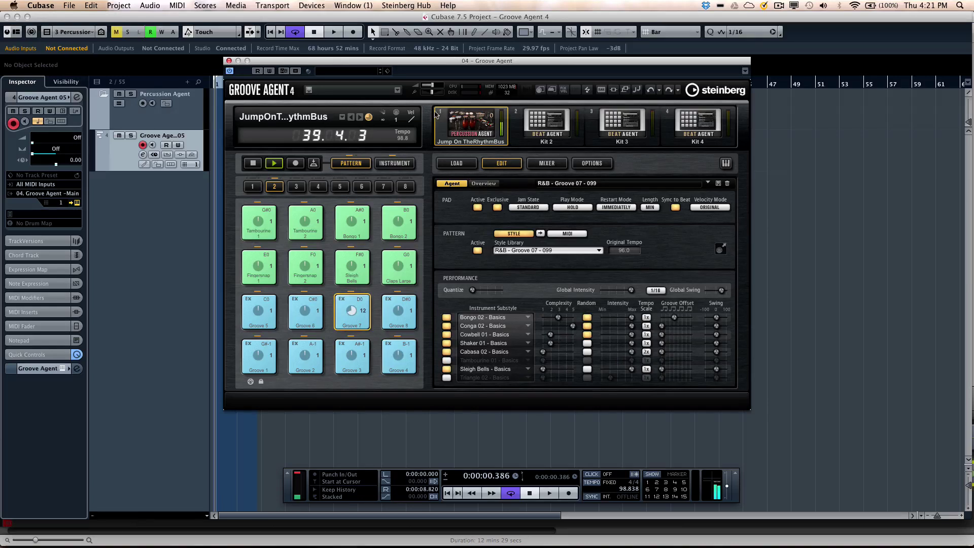
{"action": "left_click_drag", "start_coordinate": [377, 61], "coordinate": [498, 67]}
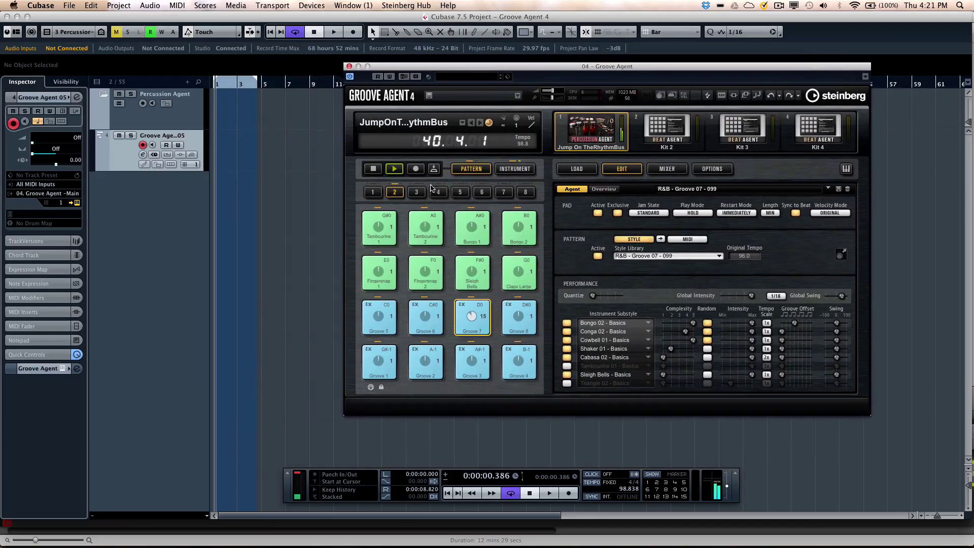
{"action": "left_click", "coordinate": [382, 367]}
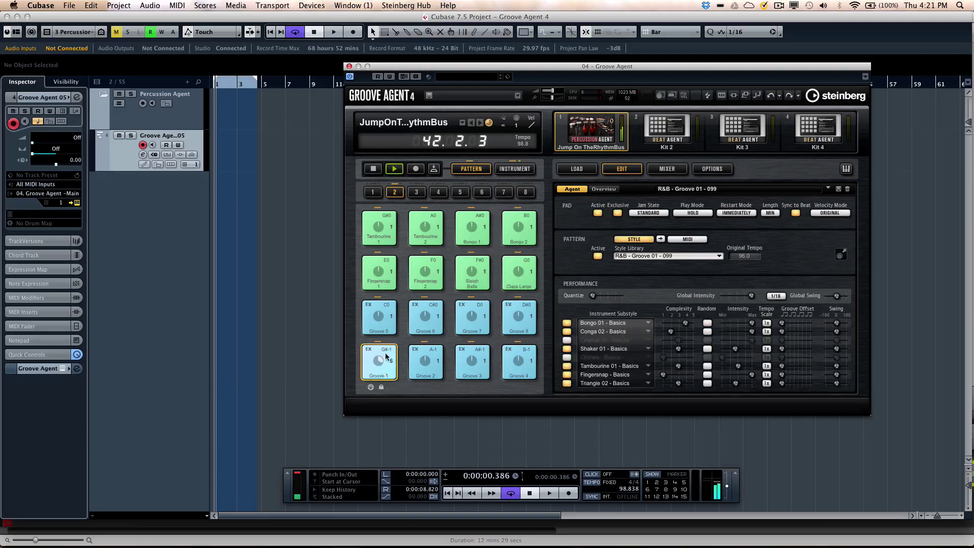
{"action": "left_click", "coordinate": [527, 493]}
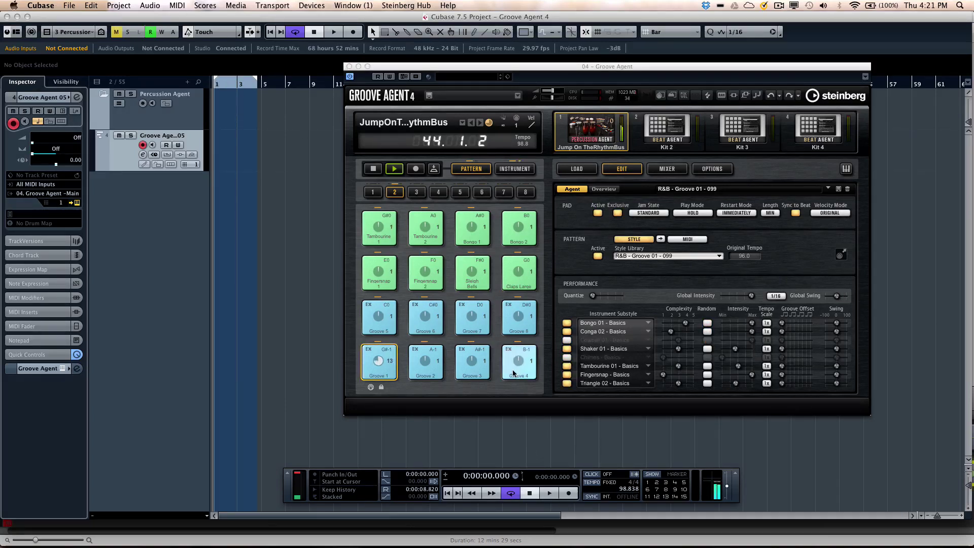
{"action": "key", "text": "space"}
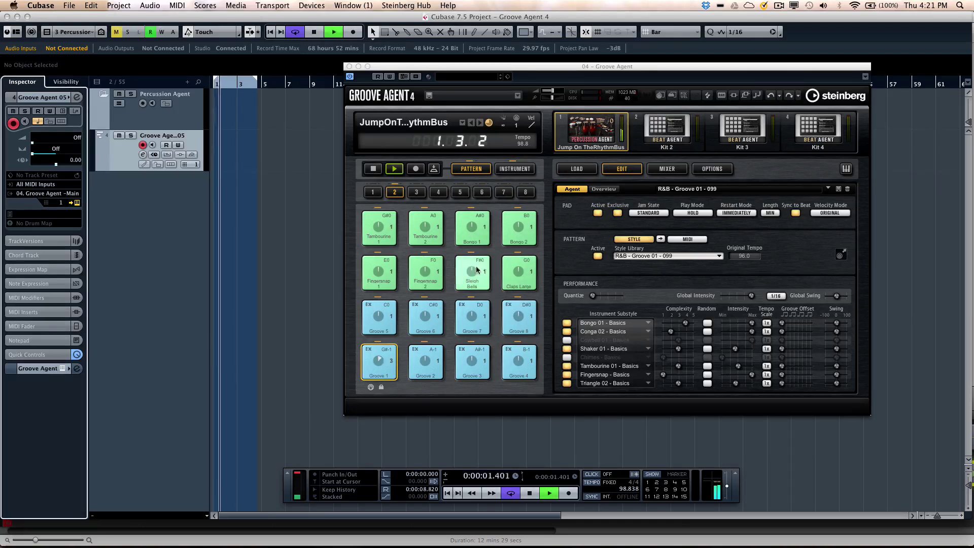
- Record a Groove Agent pad performance from bar 1 as the Take2 Groove part
{"action": "left_click", "coordinate": [373, 170]}
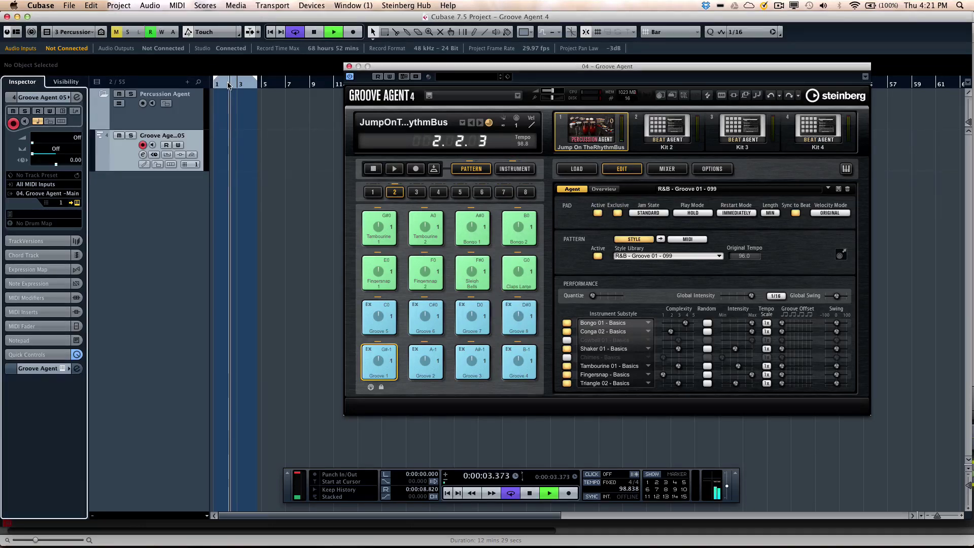
{"action": "left_click", "coordinate": [446, 493]}
{"action": "left_click", "coordinate": [569, 493]}
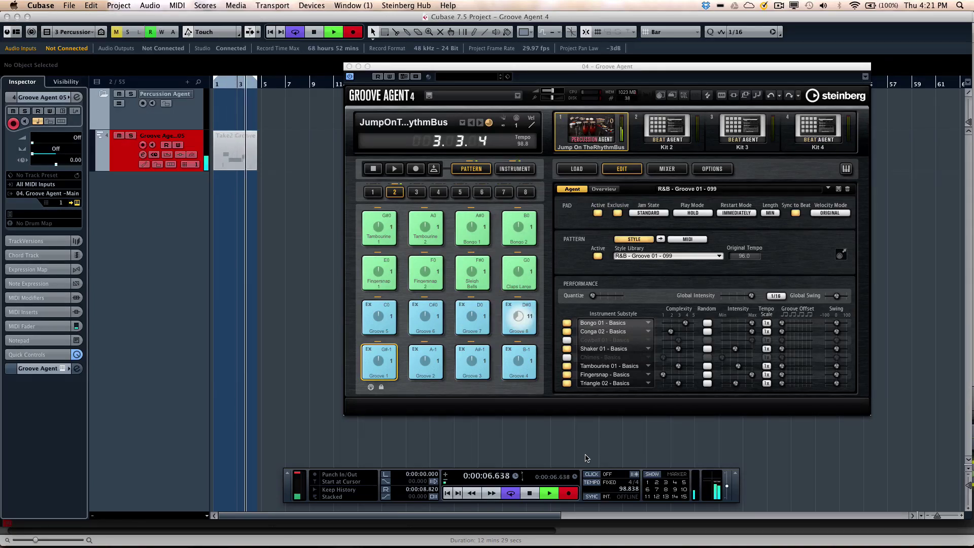
{"action": "key", "text": "space"}
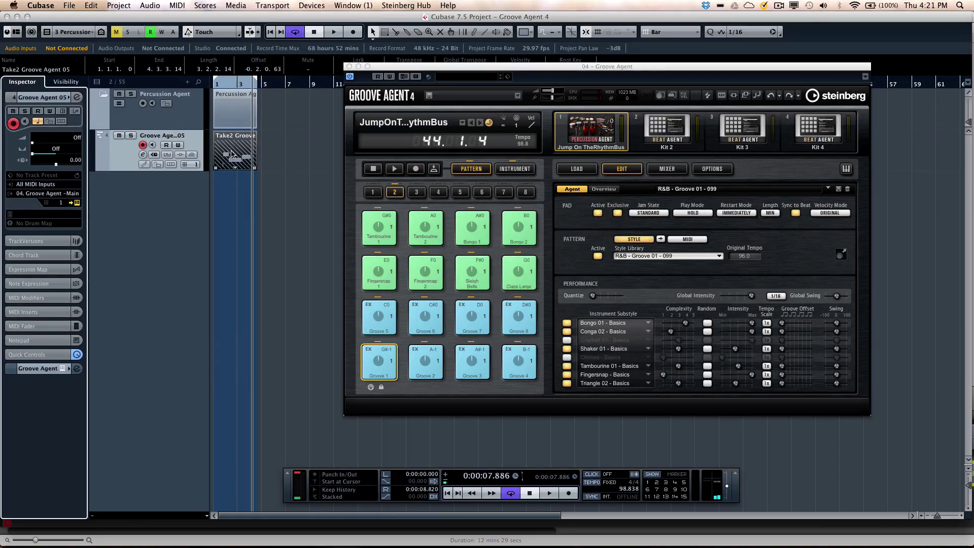
{"action": "left_click", "coordinate": [232, 155]}
{"action": "left_click", "coordinate": [235, 175]}
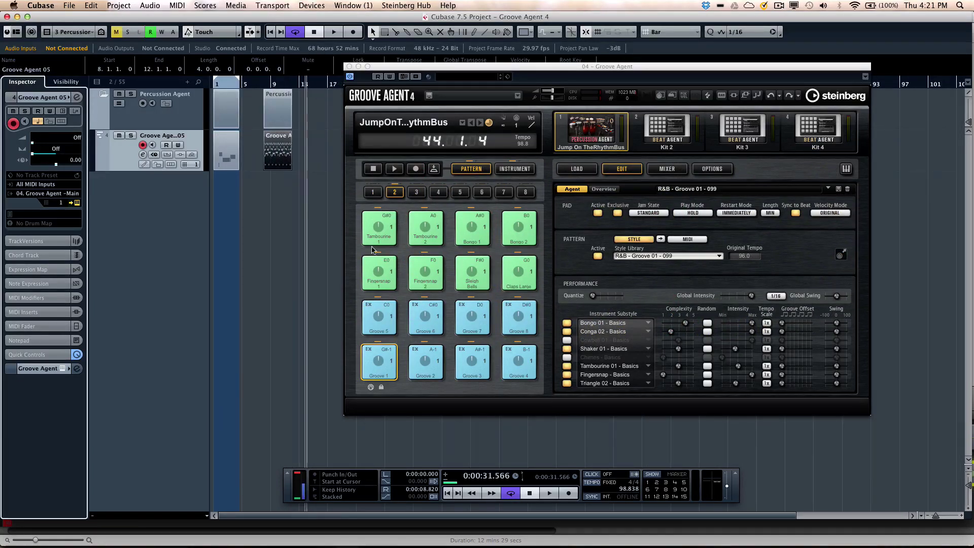
- Place the Groove 8 pattern at bar 15 and create the track's drum map from the instrument
{"action": "left_click_drag", "start_coordinate": [518, 317], "coordinate": [312, 141]}
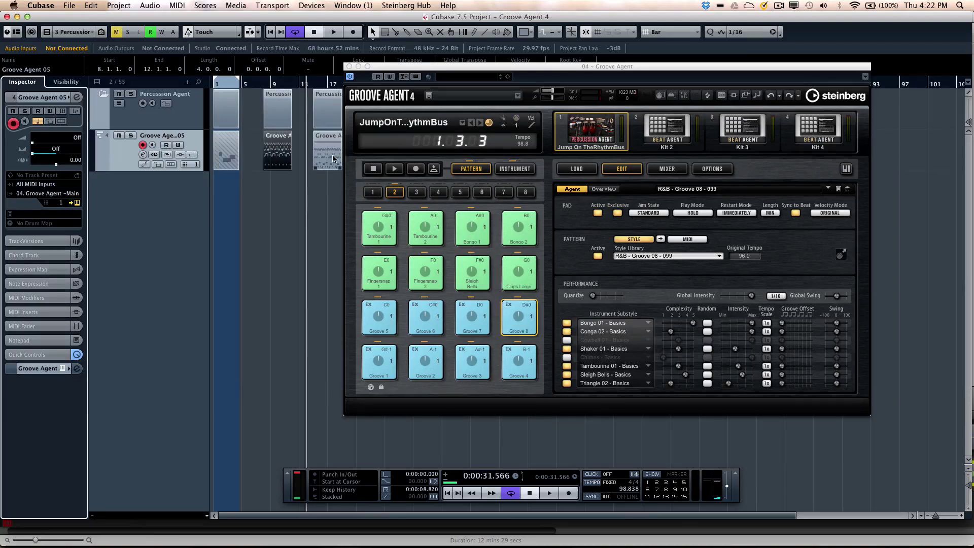
{"action": "key", "text": "Right"}
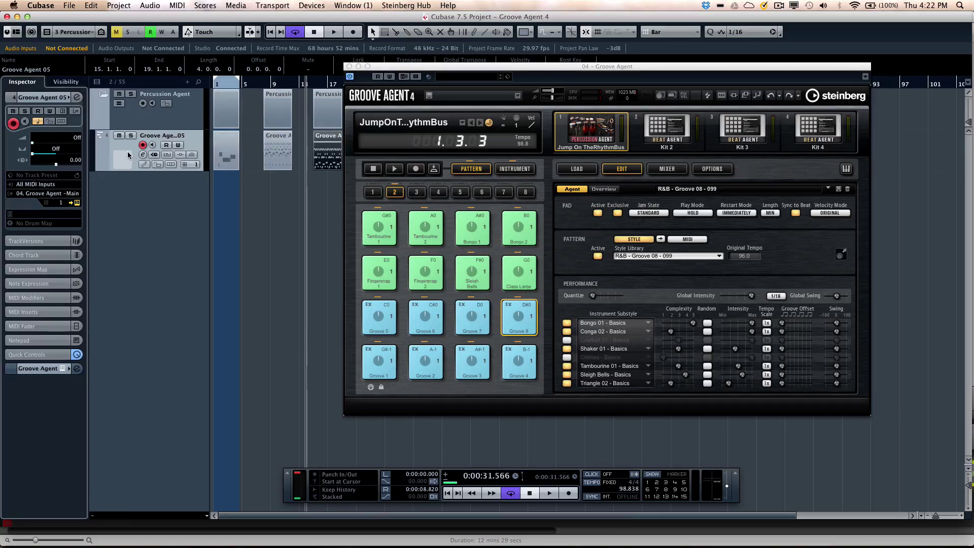
{"action": "left_click", "coordinate": [45, 222]}
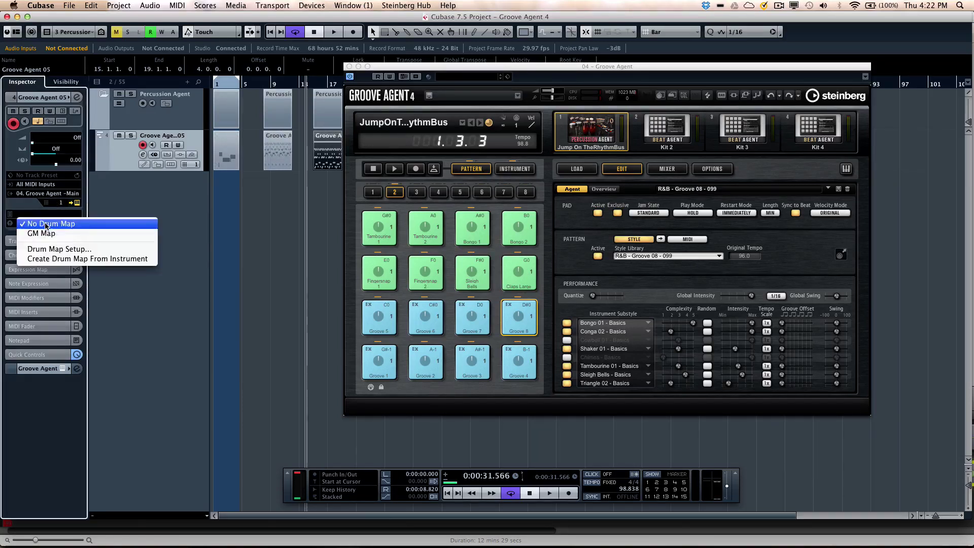
{"action": "left_click", "coordinate": [89, 259]}
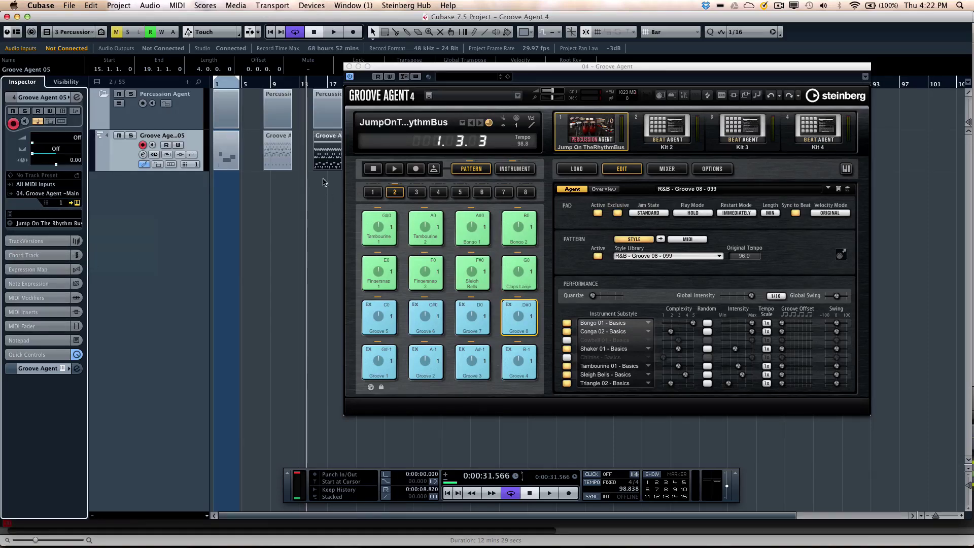
{"action": "double_click", "coordinate": [327, 161]}
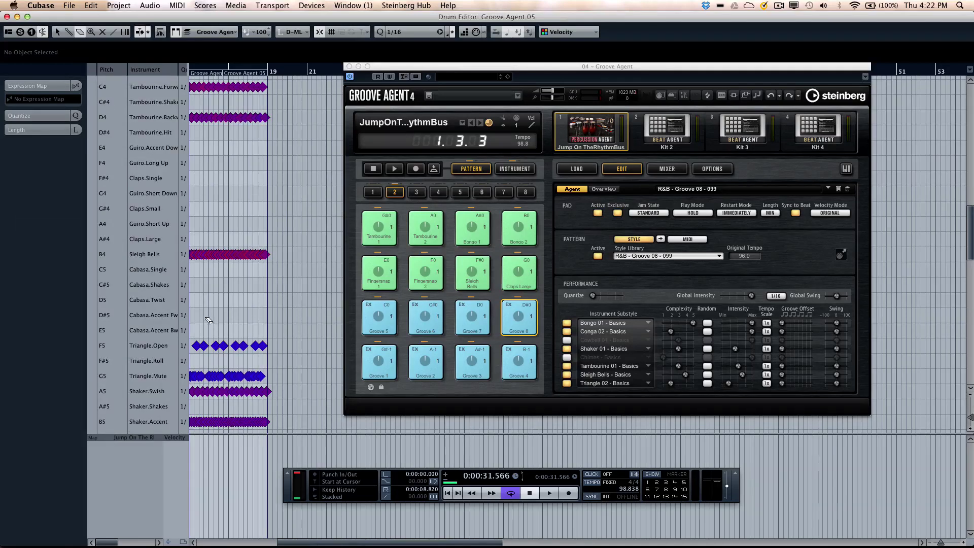
{"action": "scroll", "coordinate": [225, 307], "scroll_direction": "down", "scroll_amount": 5}
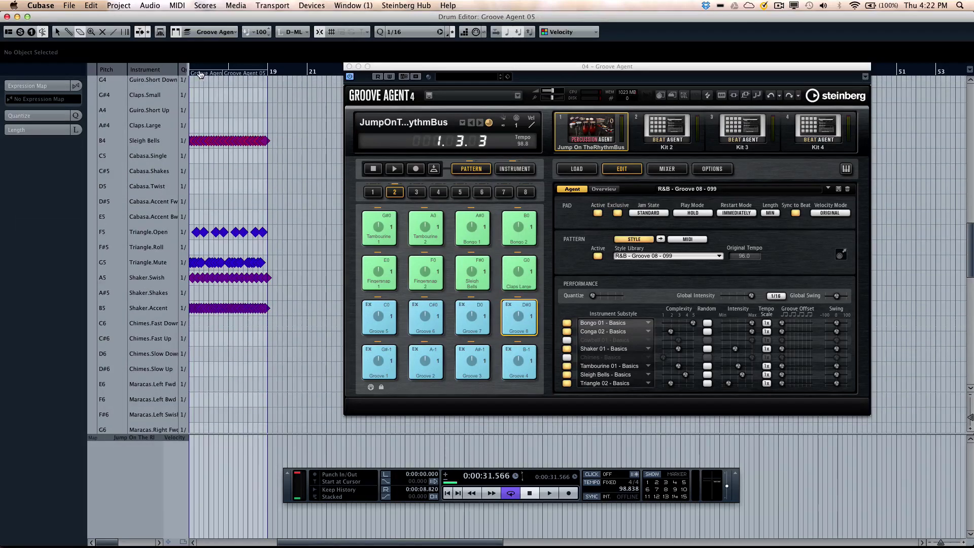
{"action": "left_click_drag", "start_coordinate": [204, 70], "coordinate": [193, 130]}
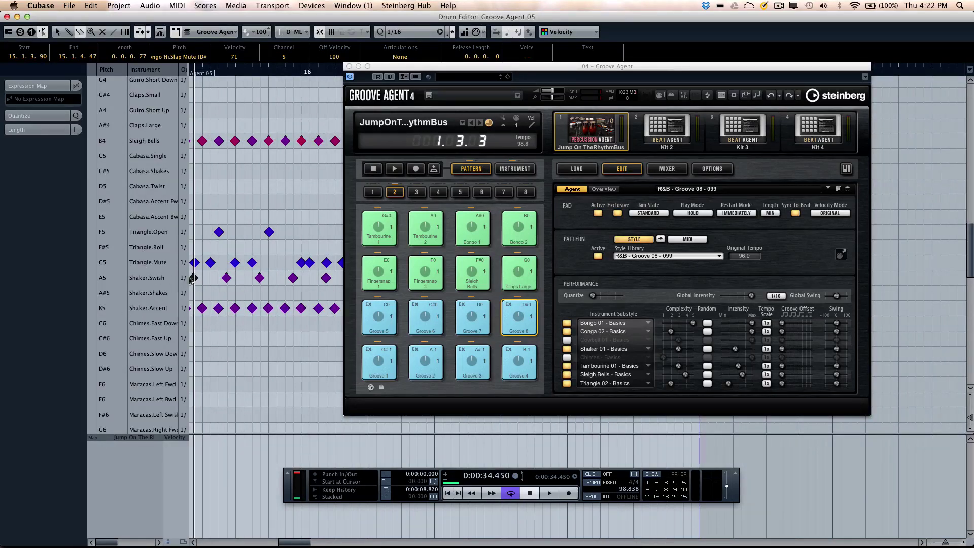
{"action": "scroll", "coordinate": [162, 258], "scroll_direction": "up", "scroll_amount": 3}
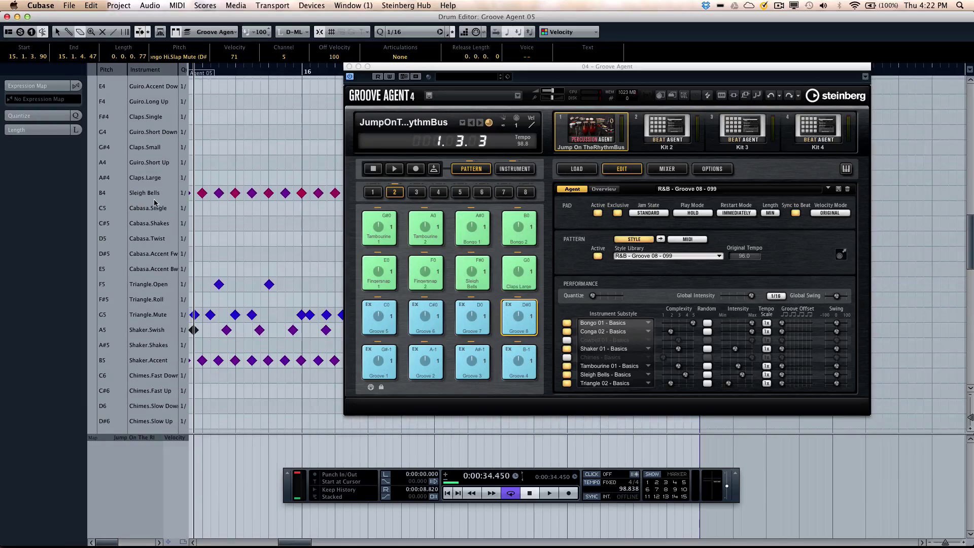
{"action": "left_click", "coordinate": [7, 17]}
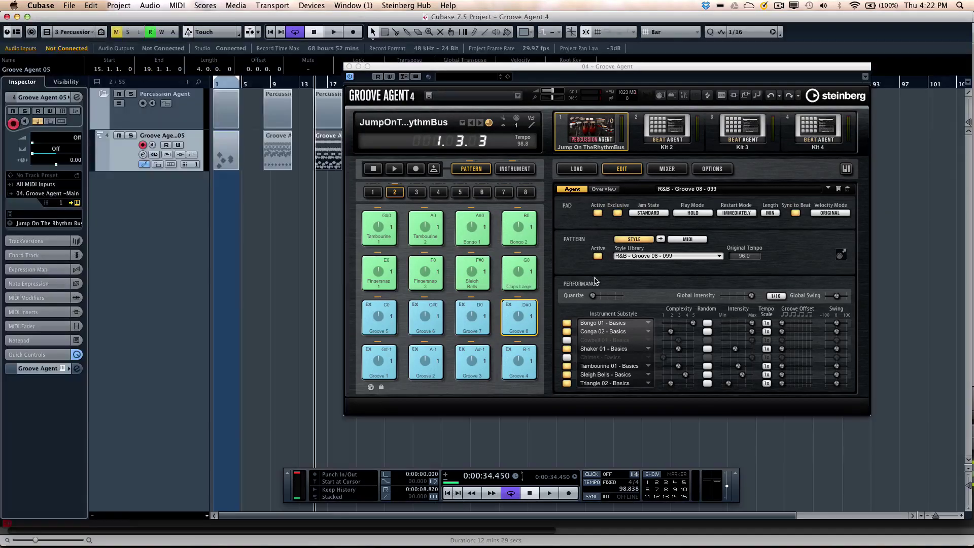
- Convert the Groove 8 pad from a style to a MIDI pattern and view its notes
{"action": "left_click", "coordinate": [661, 239]}
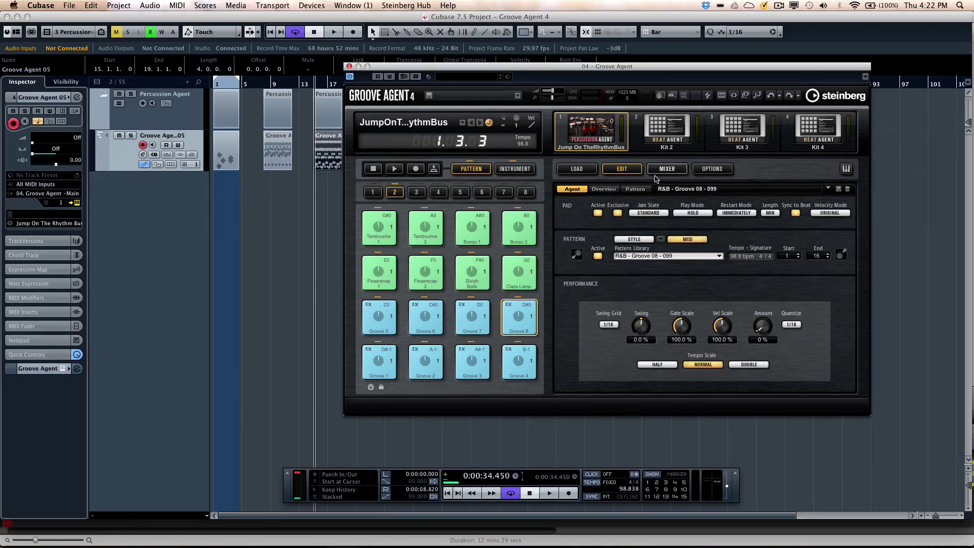
{"action": "left_click", "coordinate": [635, 190]}
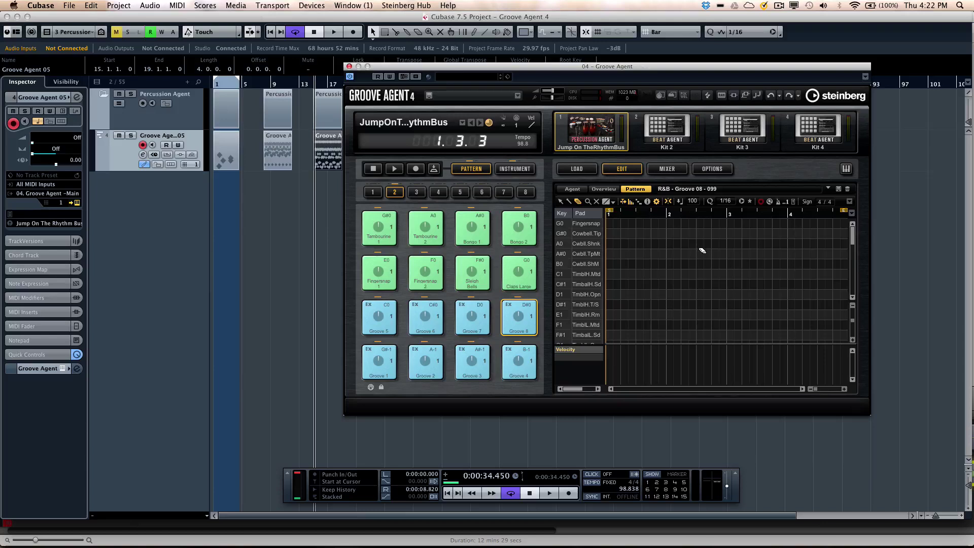
{"action": "scroll", "coordinate": [701, 250], "scroll_direction": "down", "scroll_amount": 5}
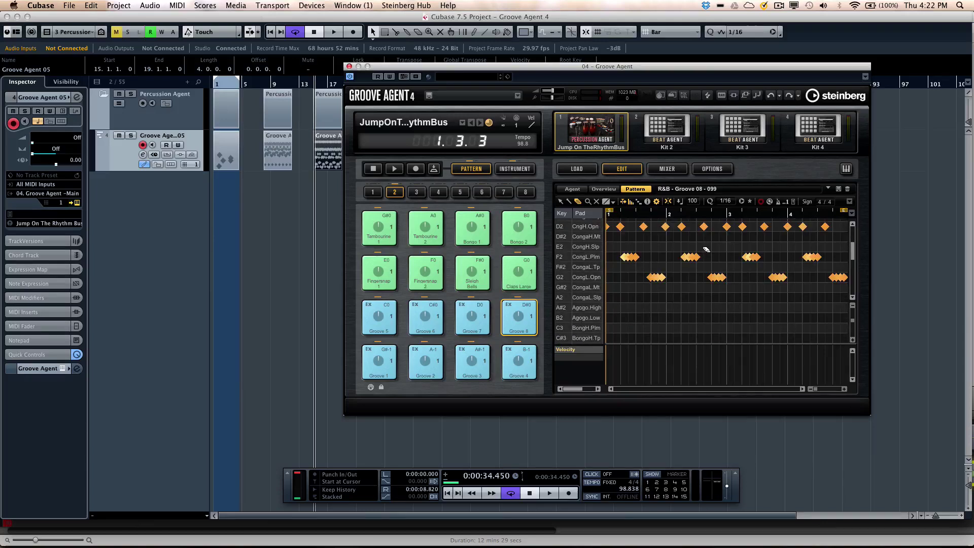
- Switch Groove 7 to a MIDI pattern and browse its conga, bongo and agogo notes
{"action": "left_click", "coordinate": [518, 315]}
{"action": "left_click", "coordinate": [472, 315]}
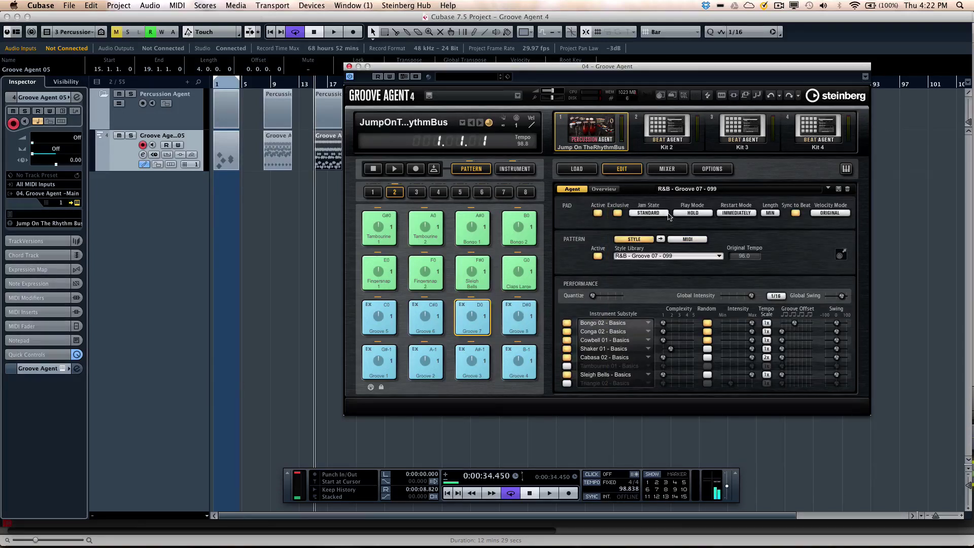
{"action": "left_click", "coordinate": [661, 238]}
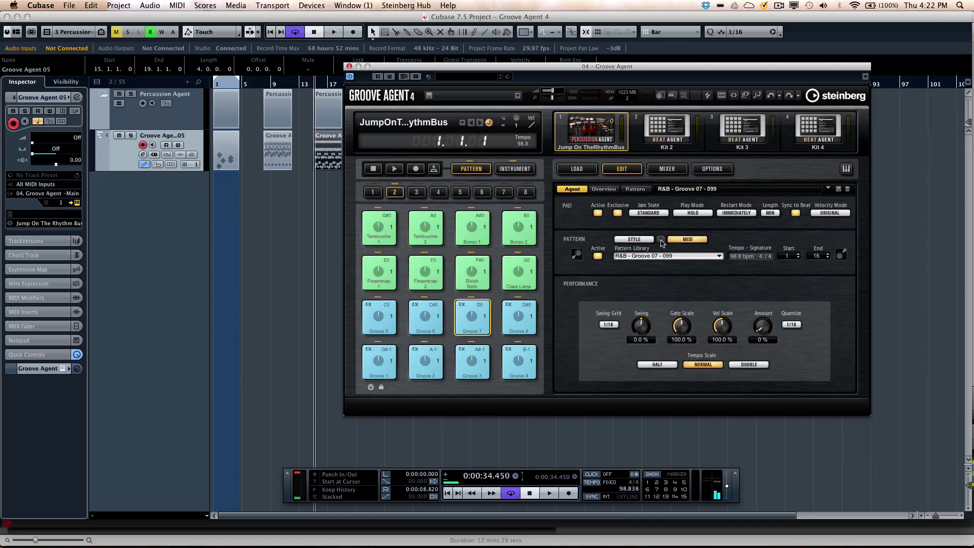
{"action": "left_click", "coordinate": [635, 189]}
{"action": "scroll", "coordinate": [710, 248], "scroll_direction": "down", "scroll_amount": 5}
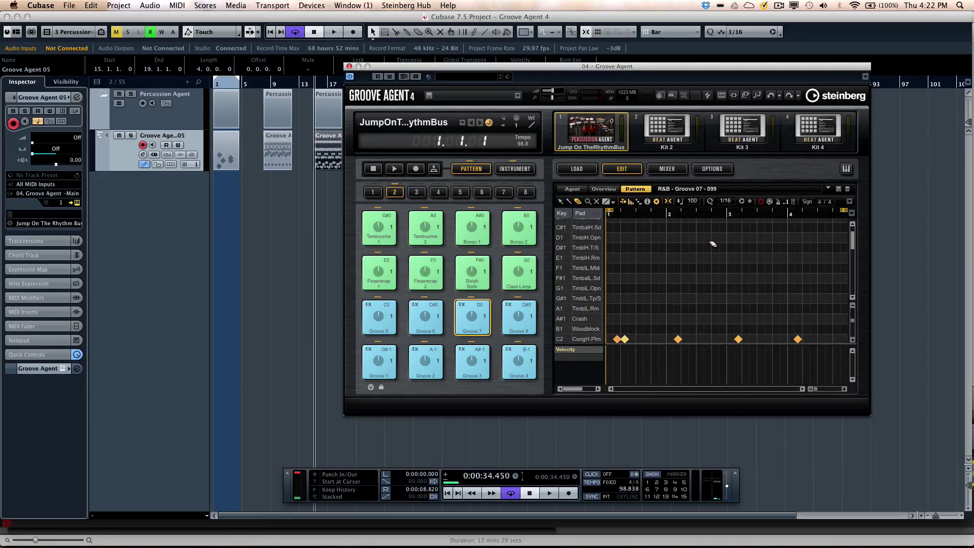
{"action": "scroll", "coordinate": [714, 238], "scroll_direction": "up", "scroll_amount": 5}
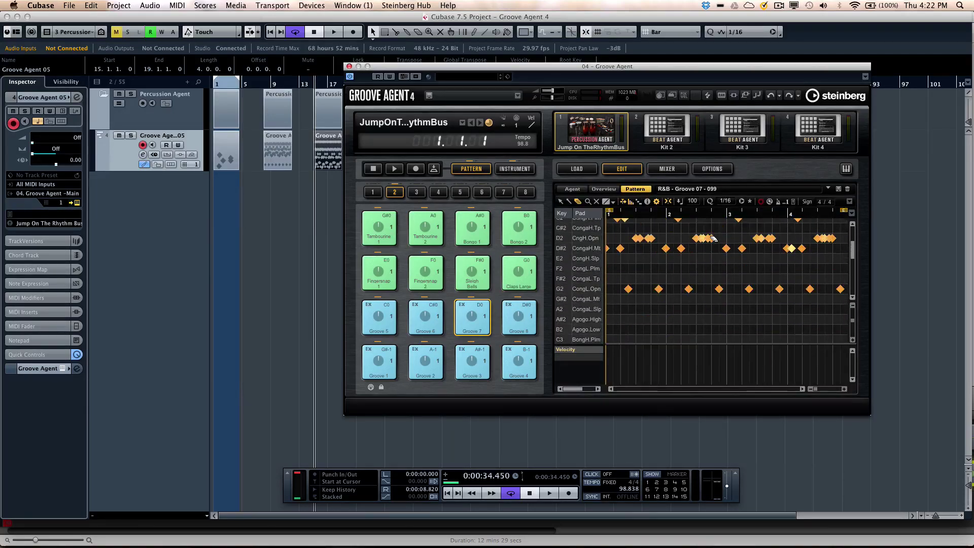
{"action": "scroll", "coordinate": [713, 238], "scroll_direction": "down", "scroll_amount": 4}
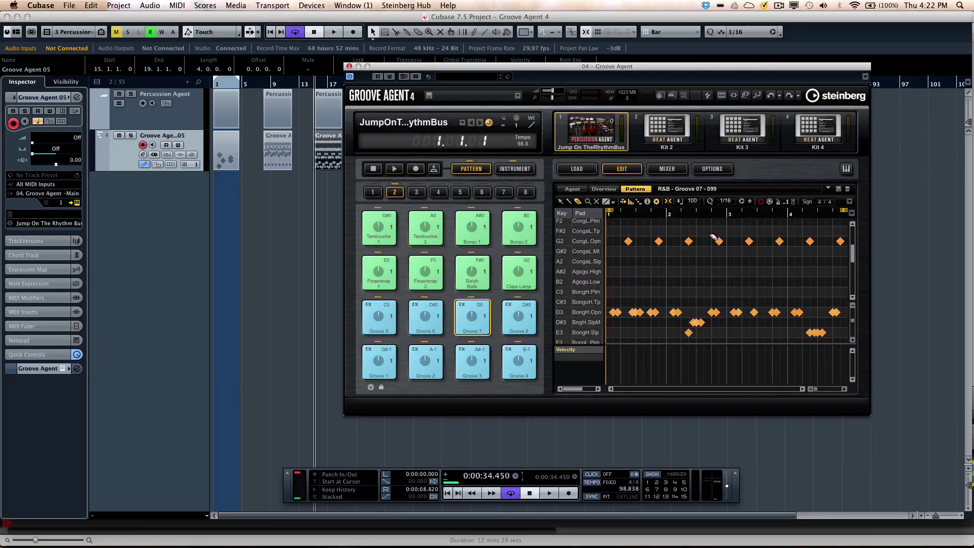
{"action": "scroll", "coordinate": [713, 235], "scroll_direction": "up", "scroll_amount": 6}
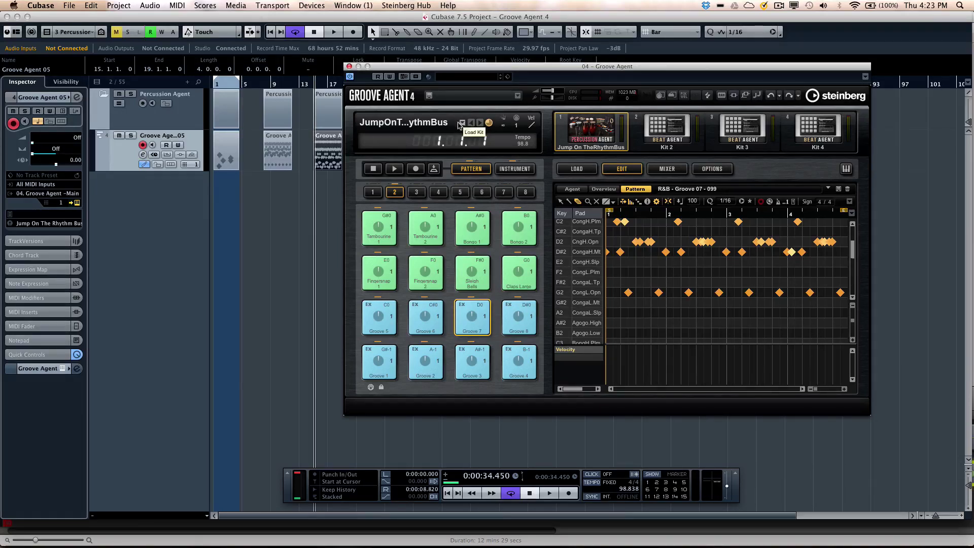
- Load the Coolness Factor + Percussion multi-program and play its Main 9 pattern
{"action": "left_click", "coordinate": [517, 95]}
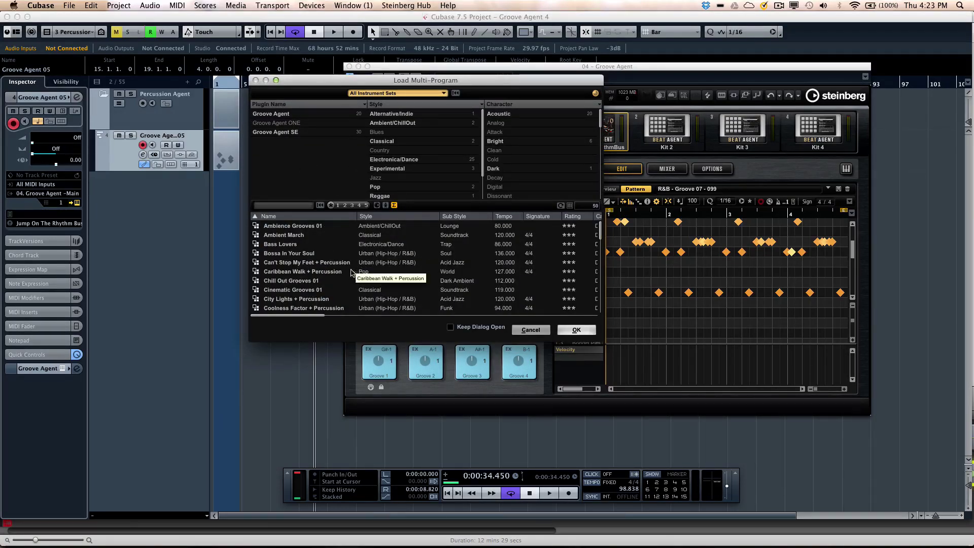
{"action": "scroll", "coordinate": [324, 271], "scroll_direction": "down", "scroll_amount": 1}
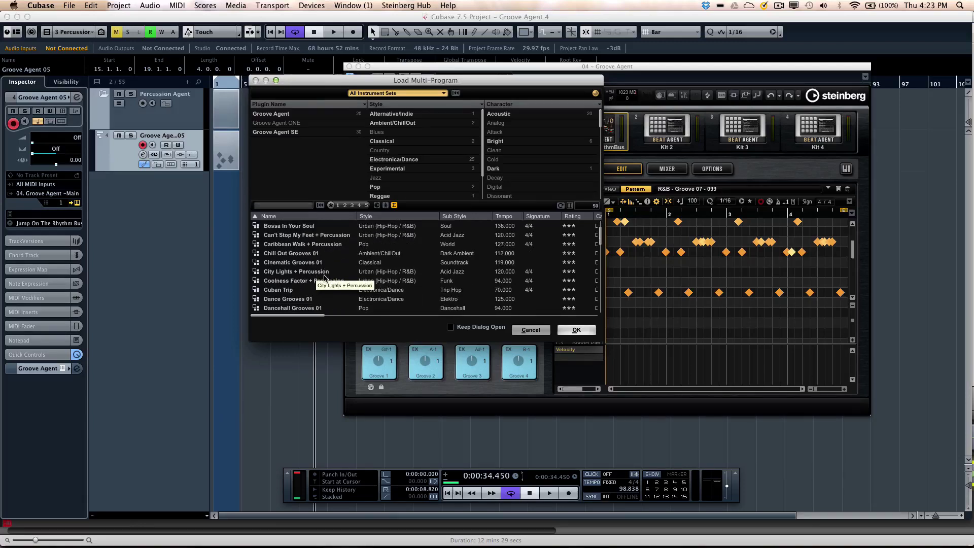
{"action": "double_click", "coordinate": [311, 281]}
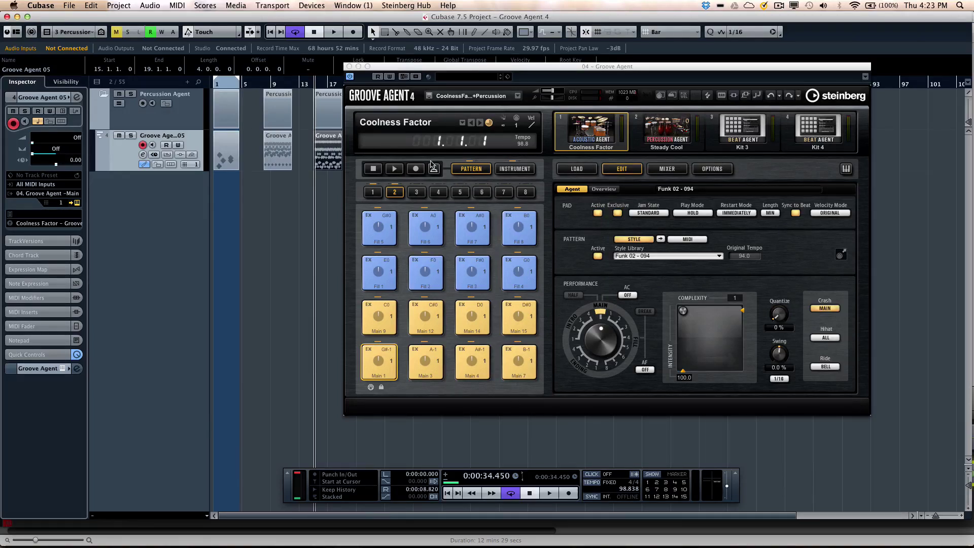
{"action": "left_click", "coordinate": [391, 169]}
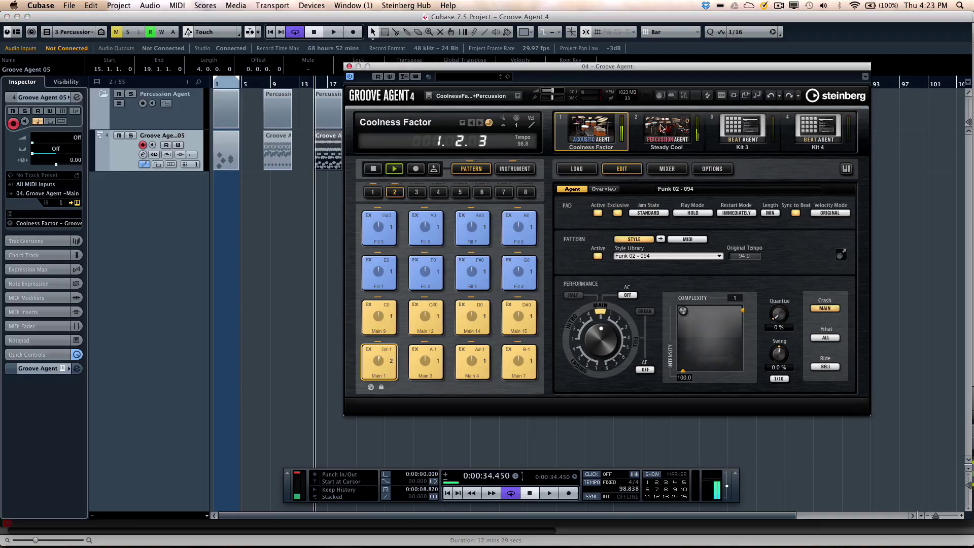
{"action": "left_click", "coordinate": [384, 318]}
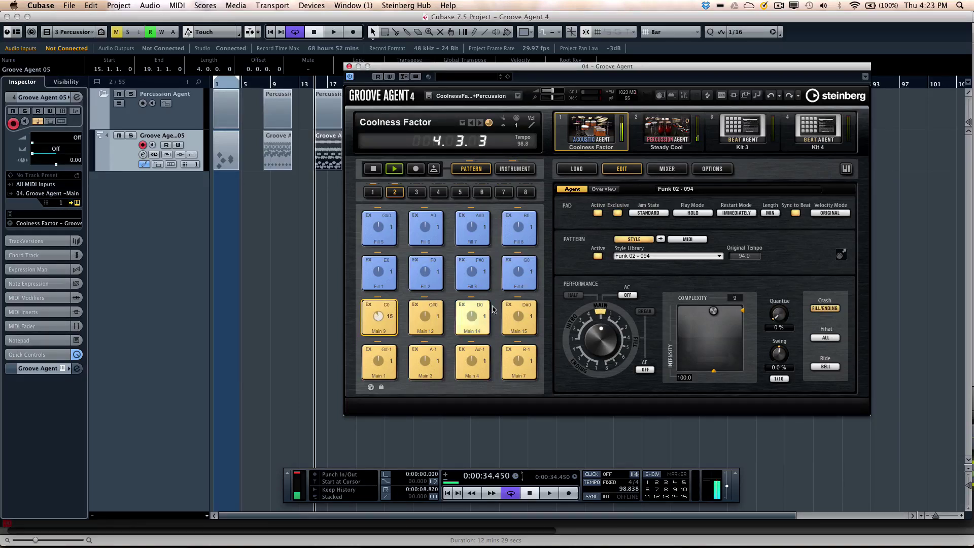
- Play Main 15, select the Steady Cool kit in slot 2, and set tempo to 86.838
{"action": "left_click", "coordinate": [526, 319]}
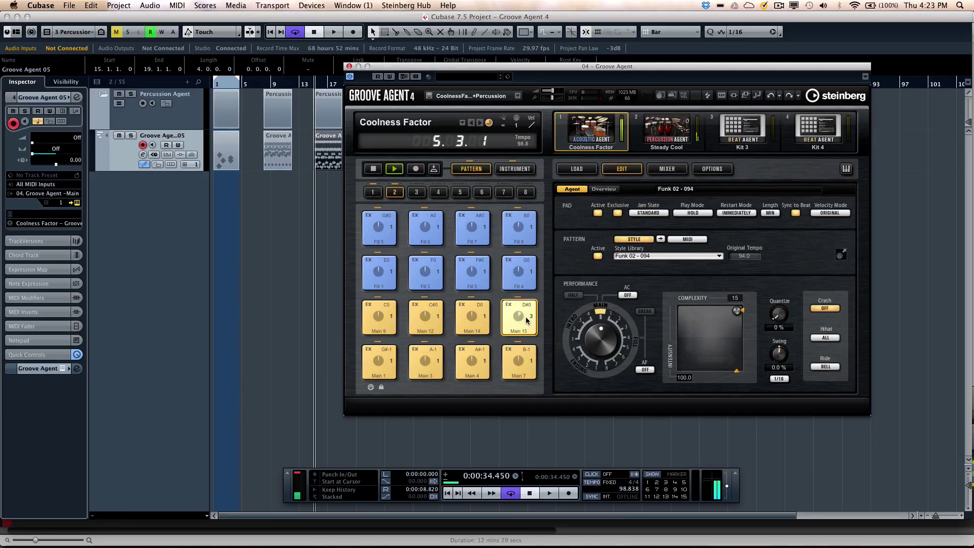
{"action": "left_click", "coordinate": [514, 168]}
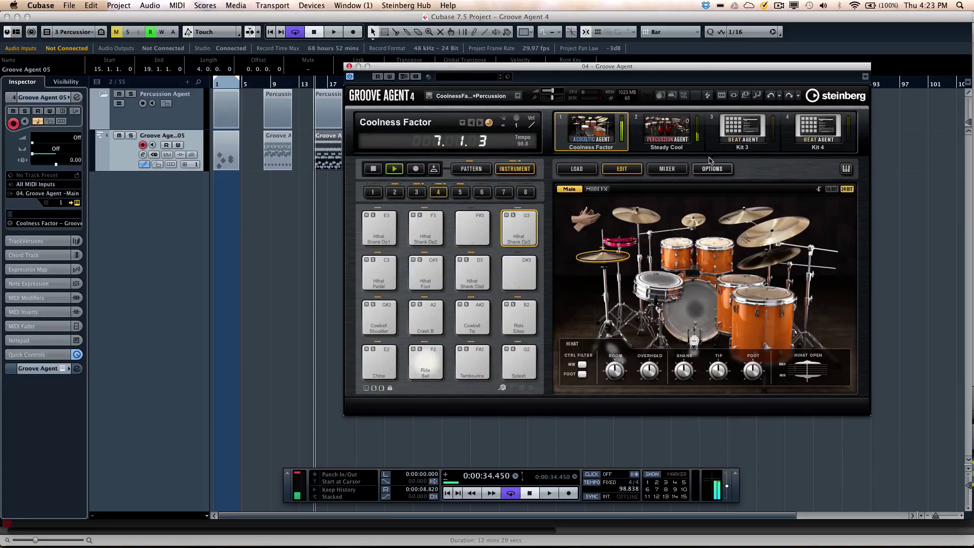
{"action": "left_click", "coordinate": [679, 133]}
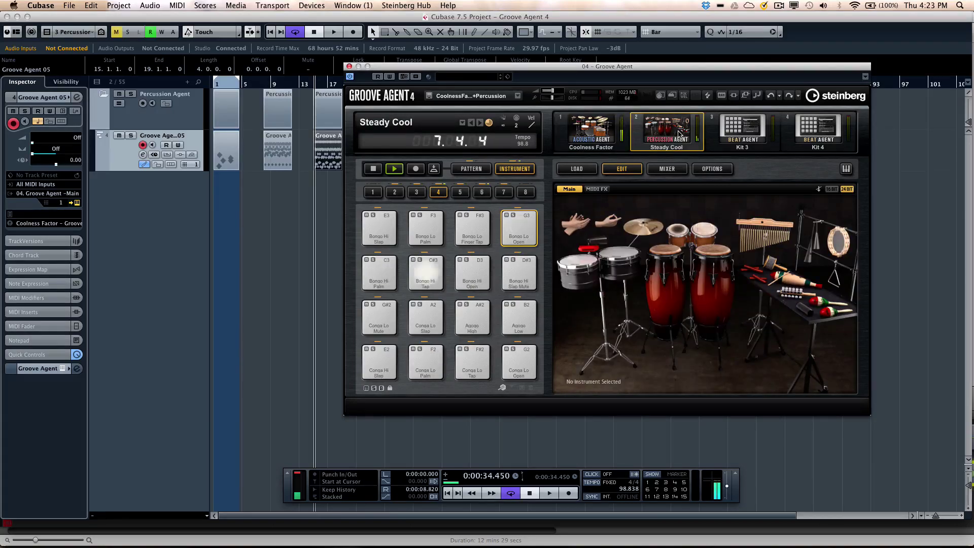
{"action": "scroll", "coordinate": [629, 492], "scroll_direction": "down", "scroll_amount": 12}
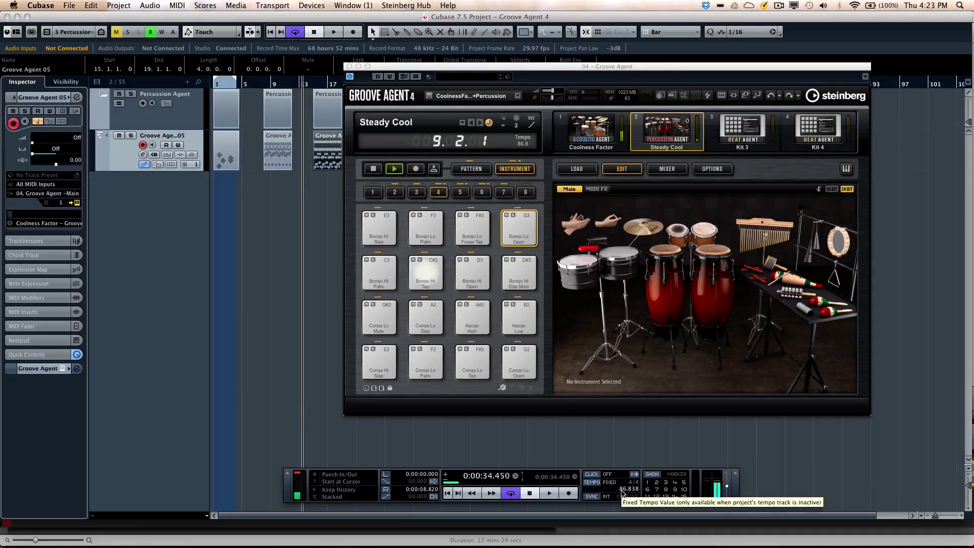
- Back on the pattern pads, trigger Main 12 and 14, ending on Main 15
{"action": "left_click", "coordinate": [464, 169]}
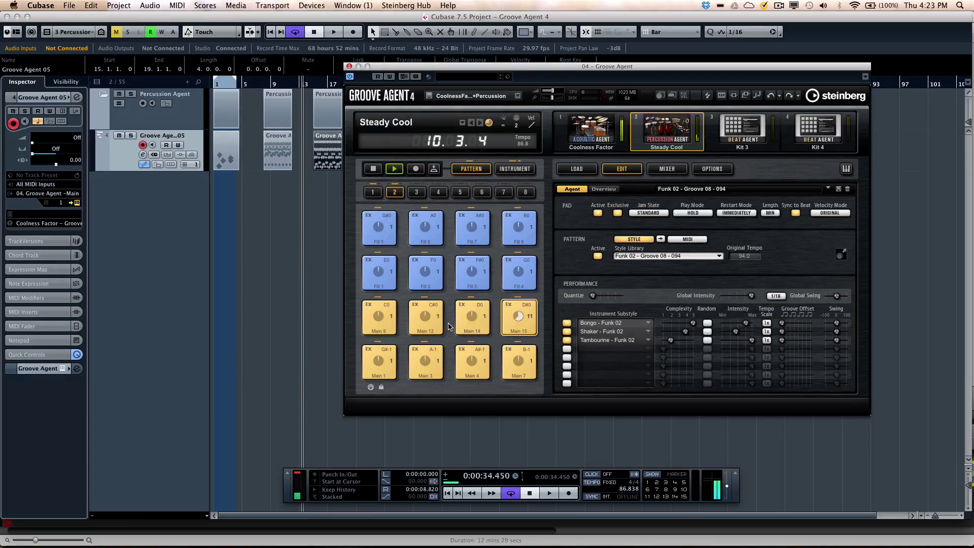
{"action": "left_click", "coordinate": [421, 314]}
{"action": "left_click", "coordinate": [480, 322]}
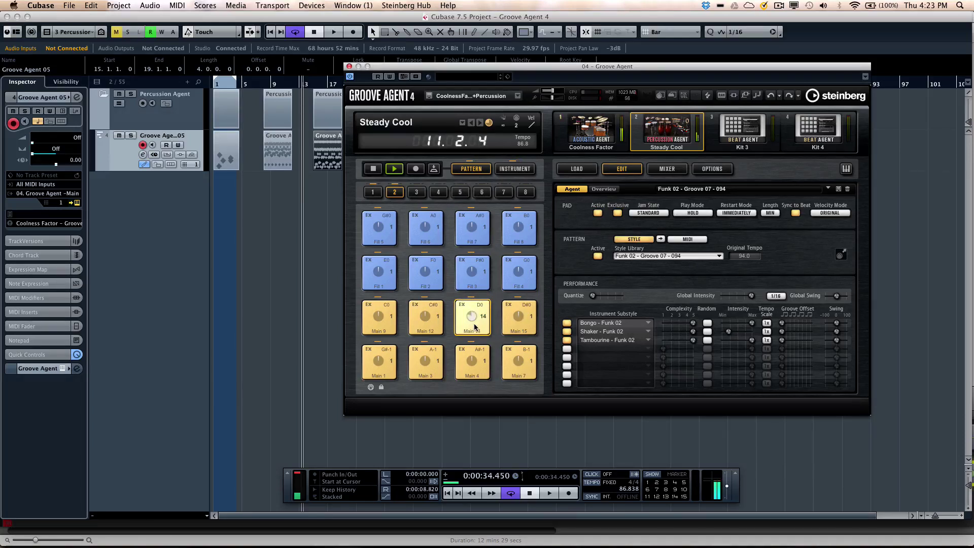
{"action": "left_click", "coordinate": [523, 326]}
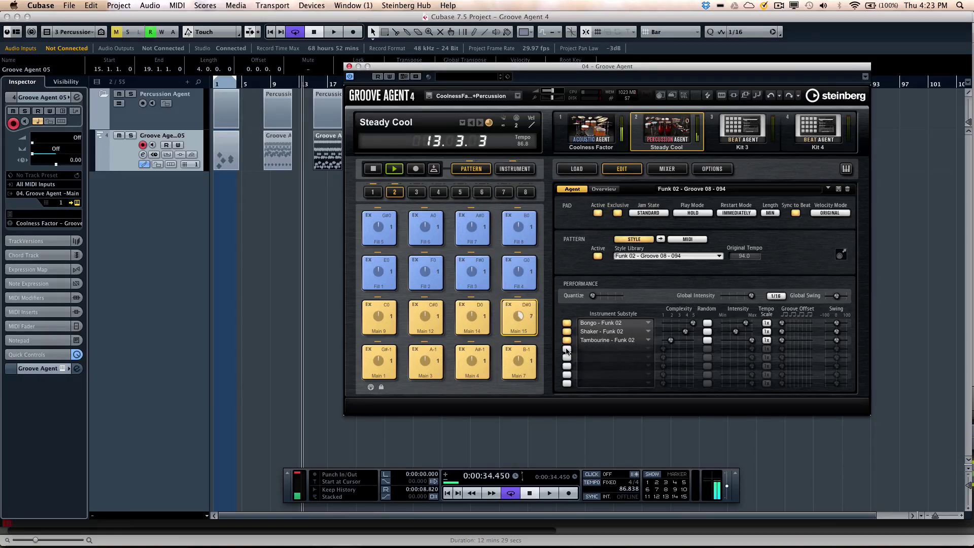
- Enable instrument rows 4–6 and load Cabasa 02 - Basics from Percussion Agent > Basics into row 4
{"action": "left_click", "coordinate": [566, 350]}
{"action": "left_click", "coordinate": [566, 358]}
{"action": "left_click", "coordinate": [567, 366]}
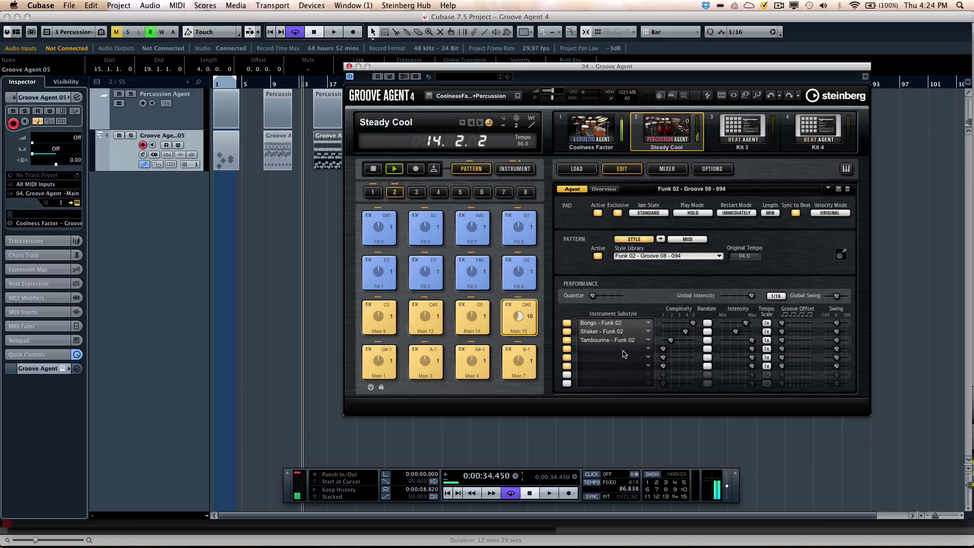
{"action": "left_click", "coordinate": [620, 351]}
{"action": "left_click", "coordinate": [631, 382]}
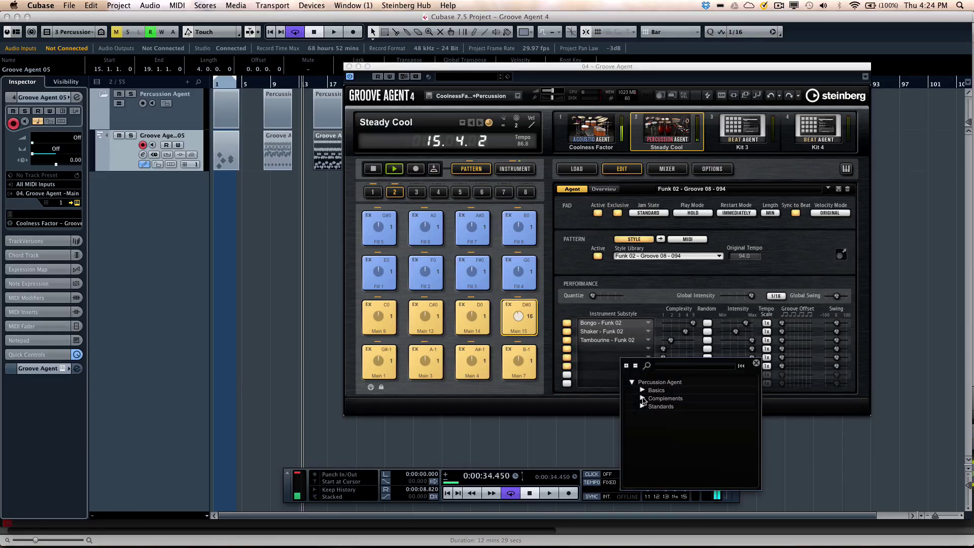
{"action": "left_click", "coordinate": [642, 390]}
{"action": "double_click", "coordinate": [674, 422]}
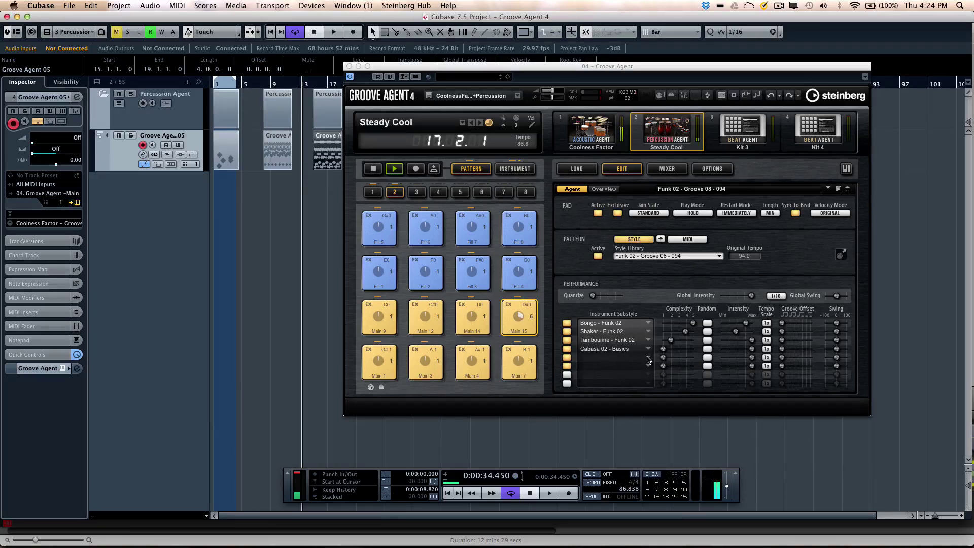
- Load Claps Small - Basics into row 5 and open the multi-program loader
{"action": "left_click", "coordinate": [632, 360]}
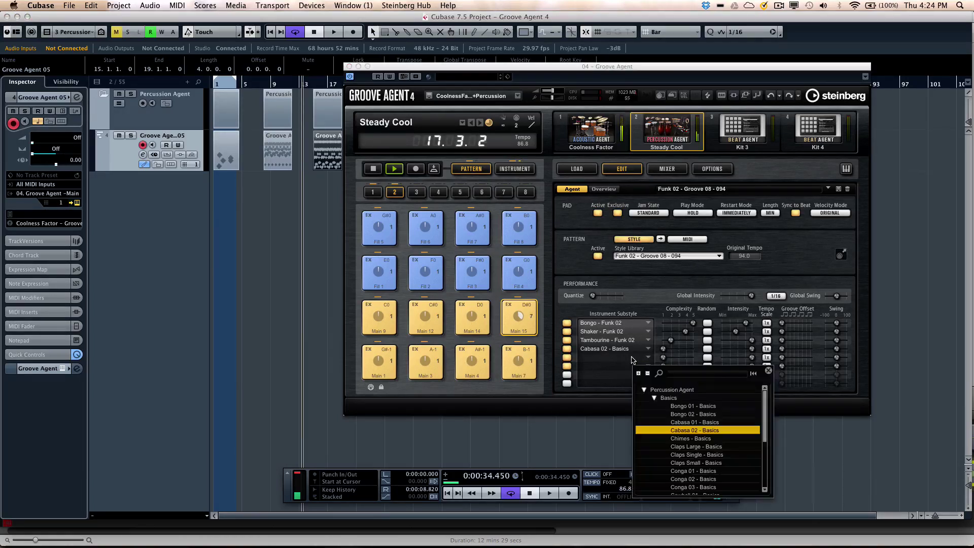
{"action": "double_click", "coordinate": [694, 462]}
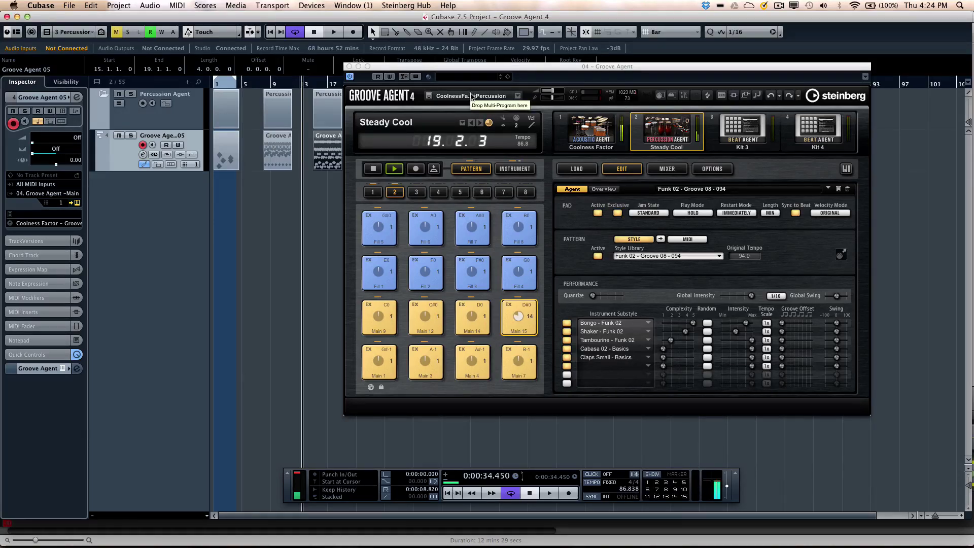
{"action": "left_click", "coordinate": [517, 96]}
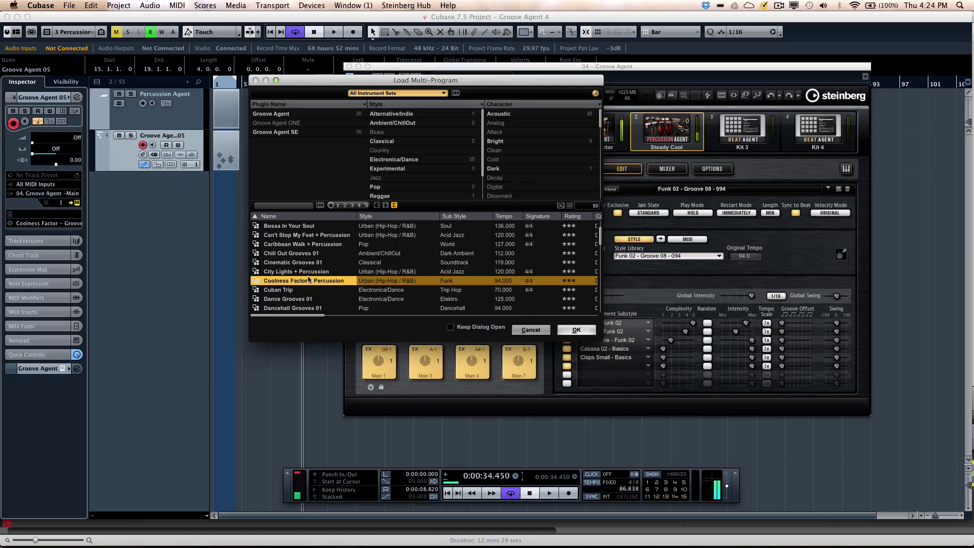
- Load the Can't Stop My Feet + Percussion multi-program and play its Main 8 pattern
{"action": "double_click", "coordinate": [297, 236]}
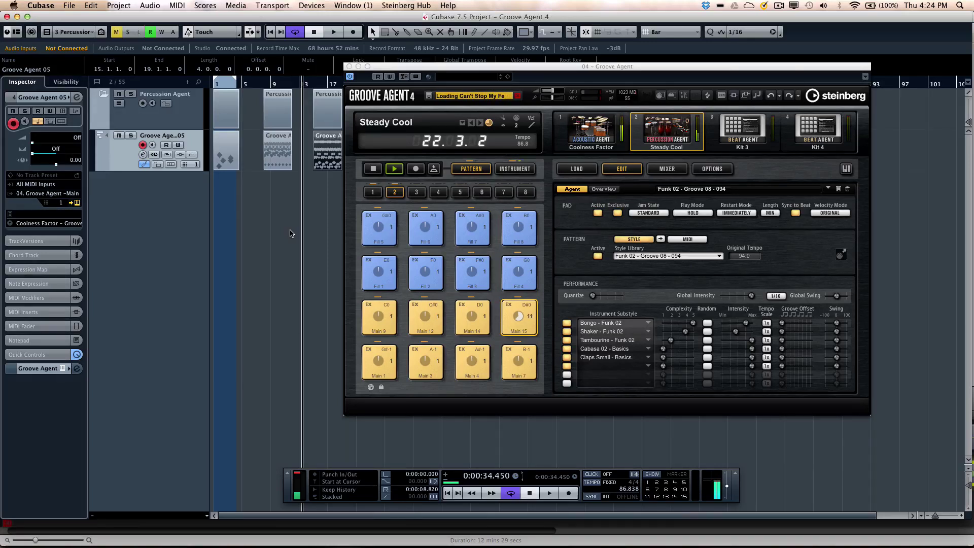
{"action": "left_click", "coordinate": [376, 325]}
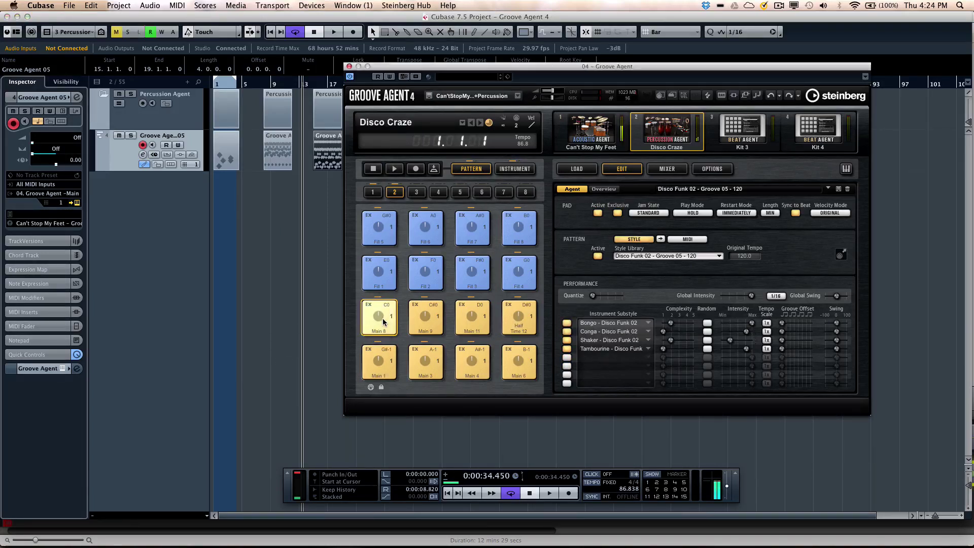
{"action": "left_click", "coordinate": [396, 173]}
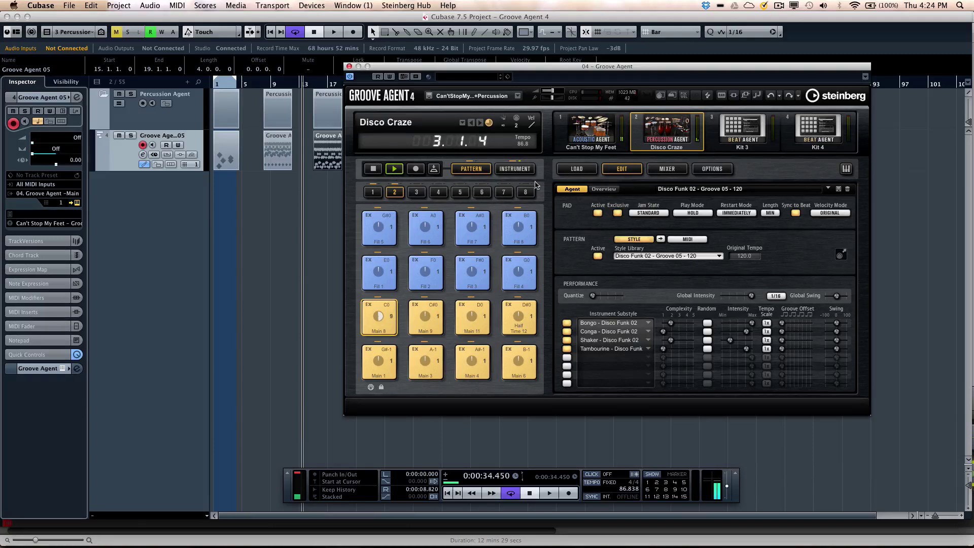
- Load the Berlin Berlin Beat Agent kit with its patterns into kit slot 3
{"action": "left_click", "coordinate": [749, 134]}
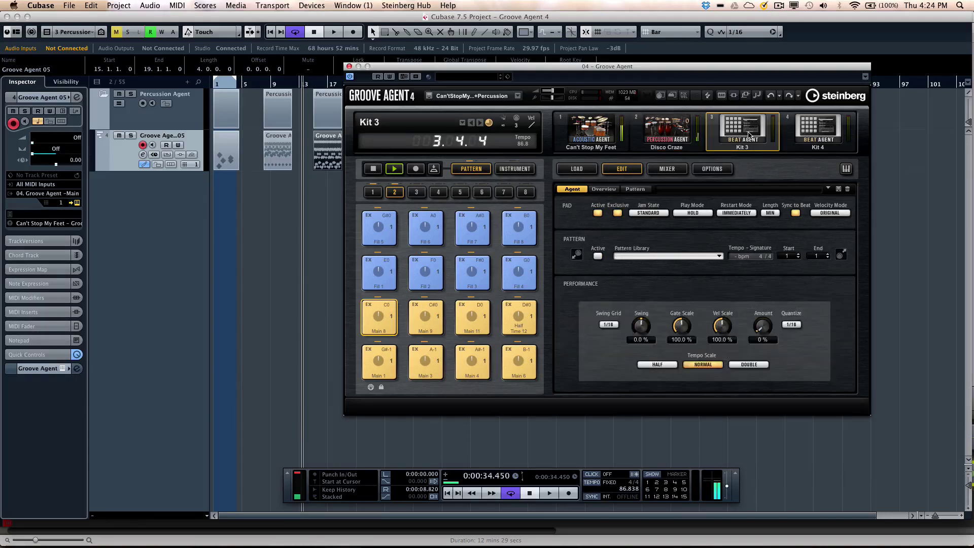
{"action": "right_click", "coordinate": [748, 134]}
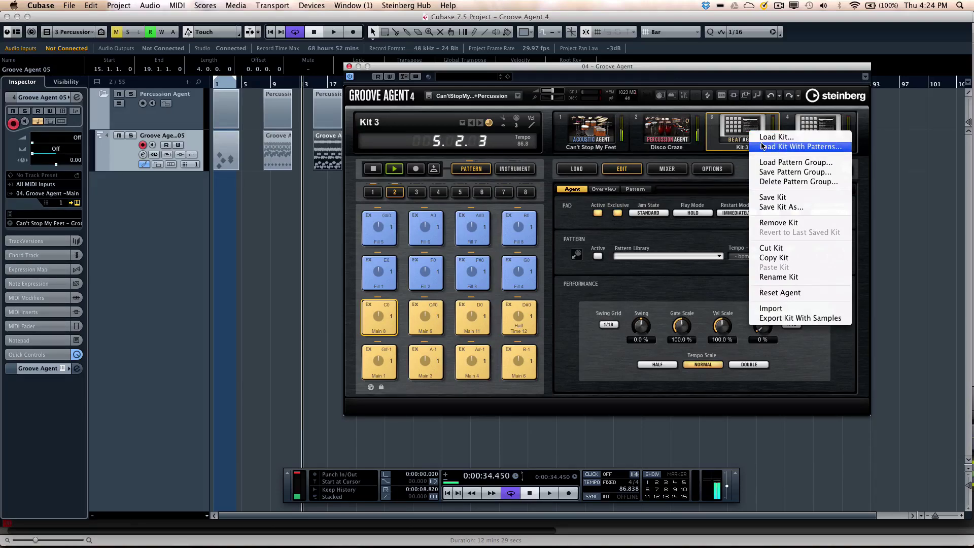
{"action": "left_click", "coordinate": [762, 147]}
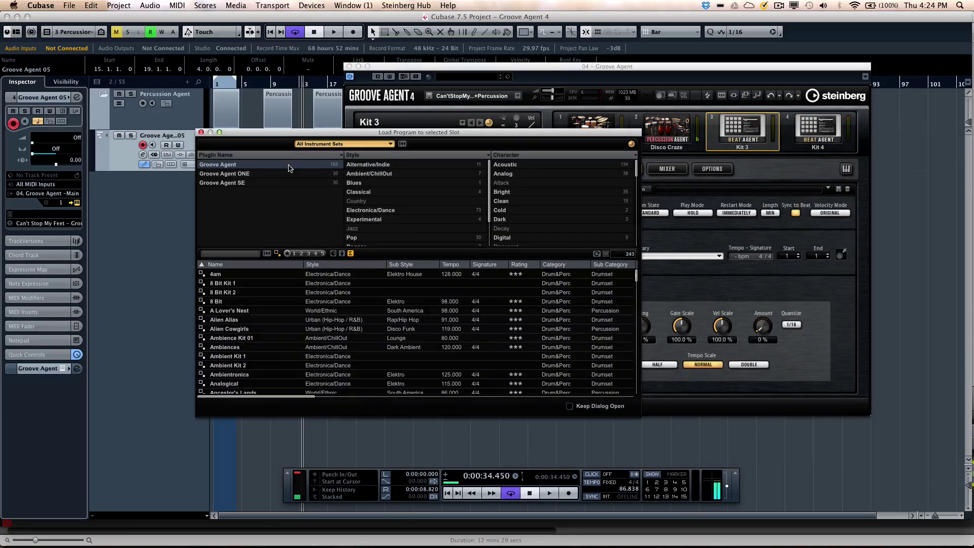
{"action": "left_click", "coordinate": [319, 144]}
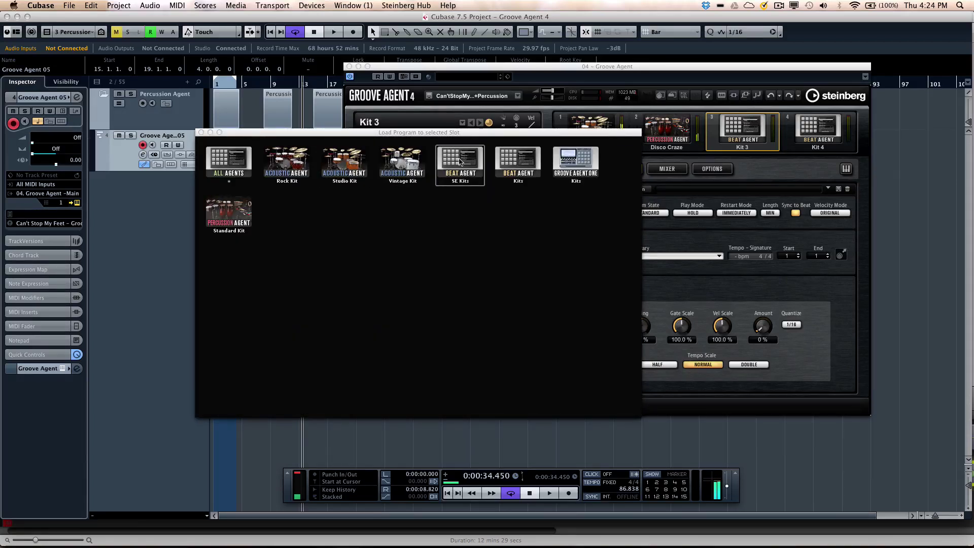
{"action": "left_click", "coordinate": [507, 163]}
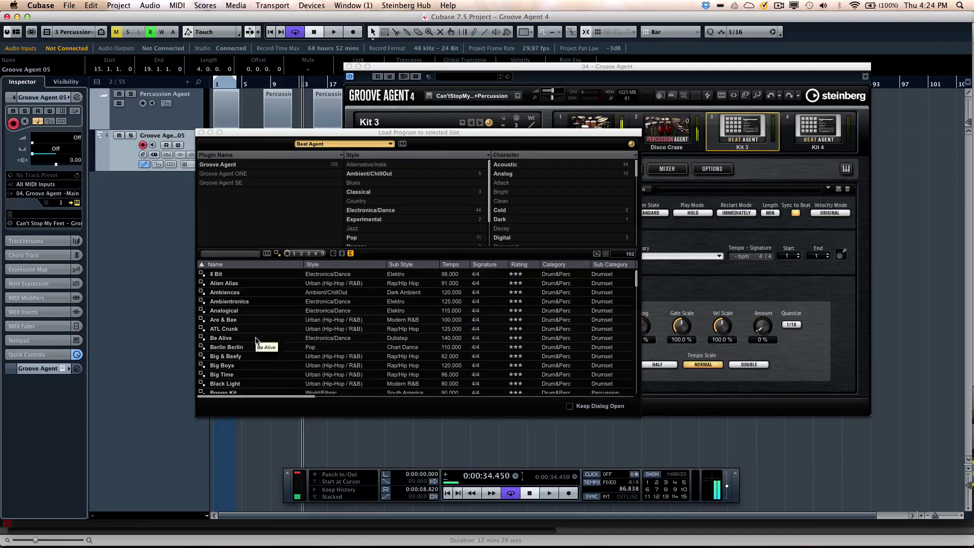
{"action": "scroll", "coordinate": [253, 339], "scroll_direction": "down", "scroll_amount": 3}
{"action": "double_click", "coordinate": [231, 293]}
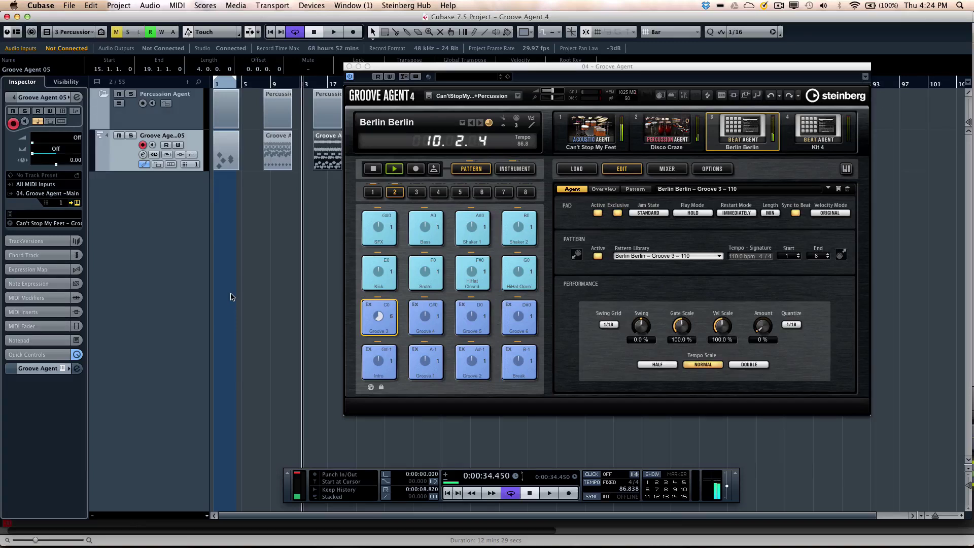
{"action": "left_click", "coordinate": [821, 133]}
- Load the Alien Alias Beat Agent kit with patterns into slot 4 and play Break 01
{"action": "right_click", "coordinate": [821, 134]}
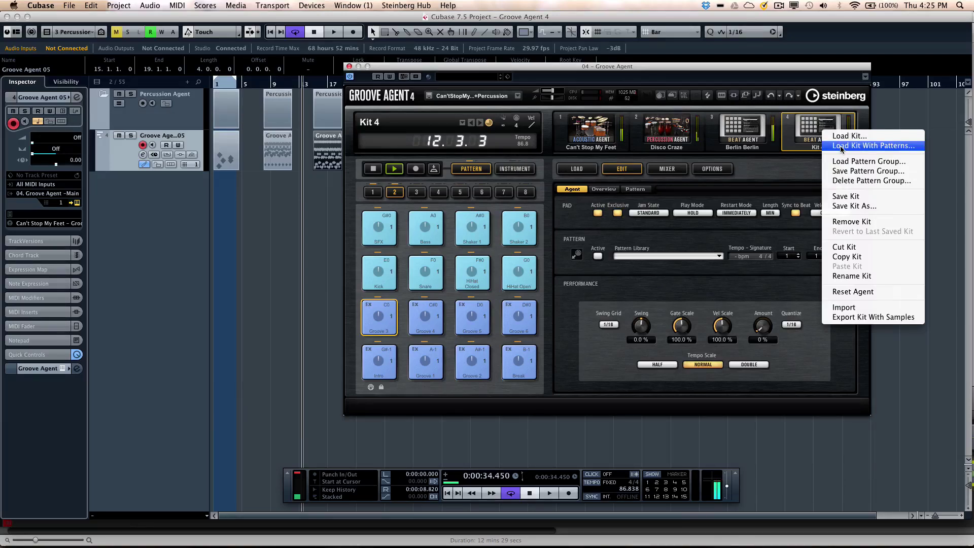
{"action": "left_click", "coordinate": [840, 146]}
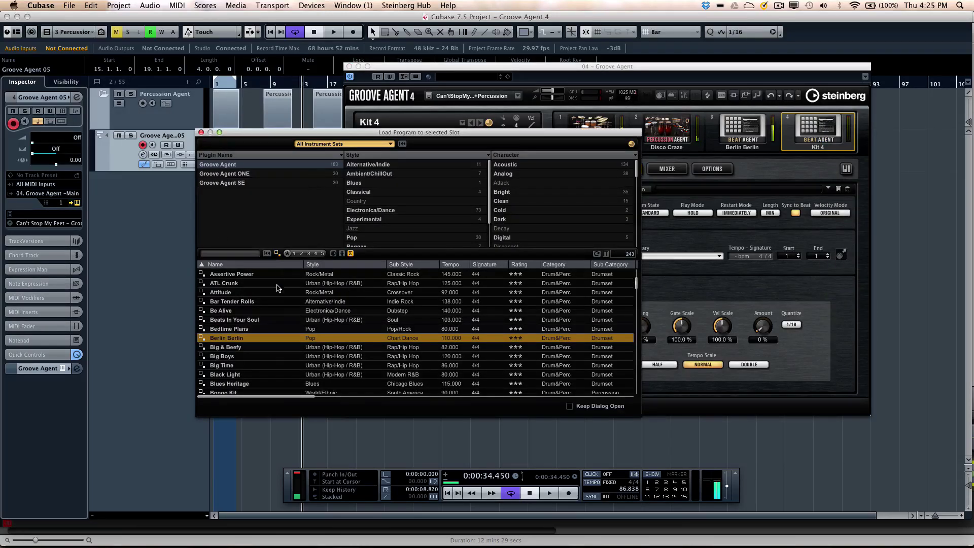
{"action": "scroll", "coordinate": [276, 295], "scroll_direction": "up", "scroll_amount": 5}
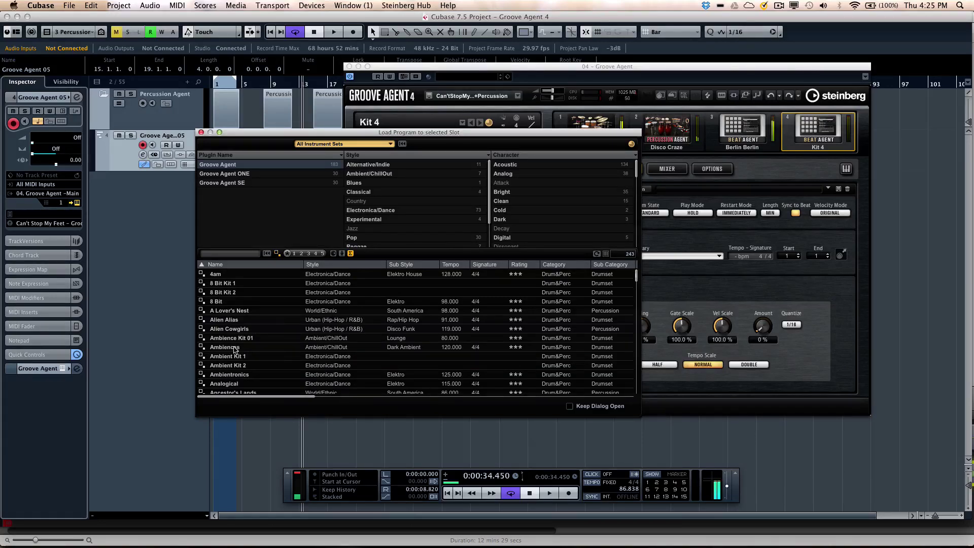
{"action": "double_click", "coordinate": [234, 322]}
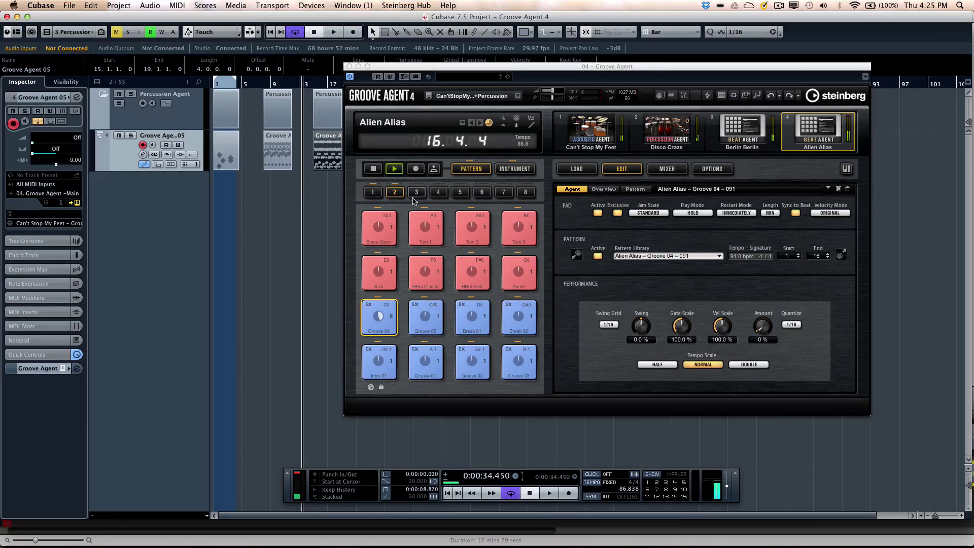
{"action": "left_click", "coordinate": [472, 315]}
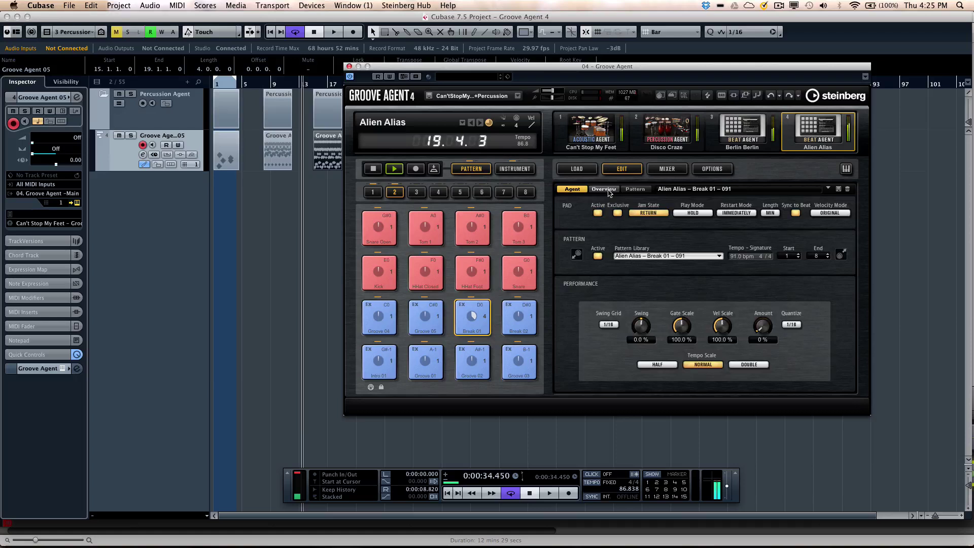
- In the overview, audition Alien Alias Intro 01 and Grooves 01–03, then swap Berlin Berlin's Groove 4 with Break
{"action": "left_click", "coordinate": [610, 191]}
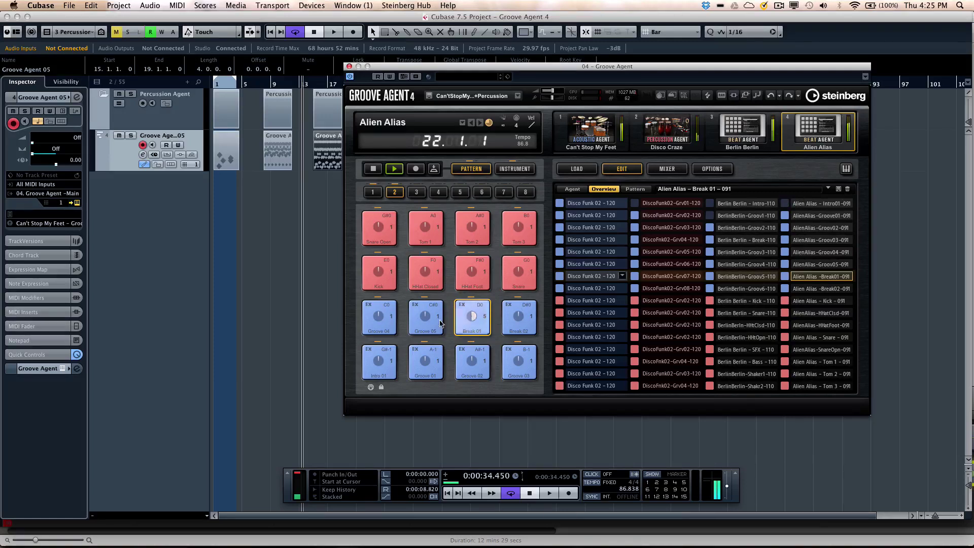
{"action": "left_click", "coordinate": [387, 366]}
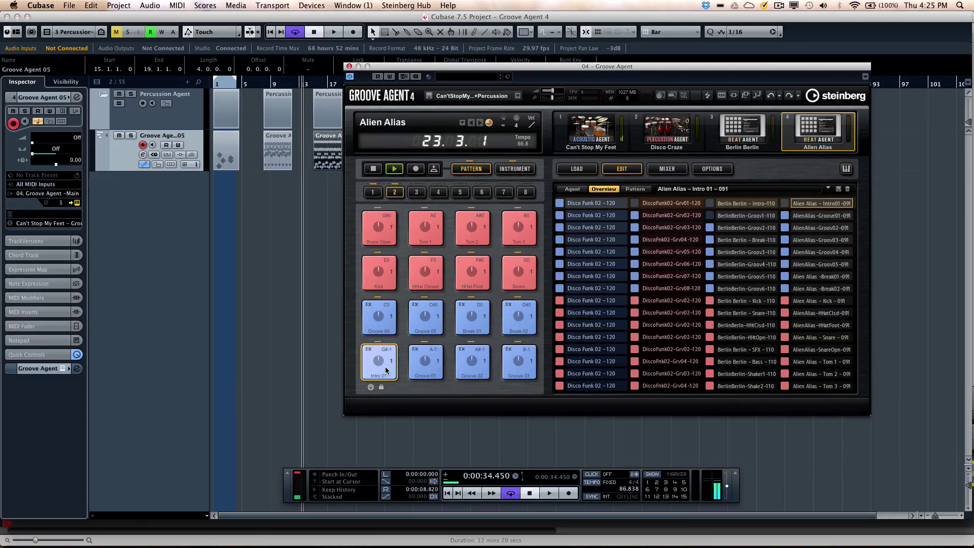
{"action": "left_click", "coordinate": [418, 363]}
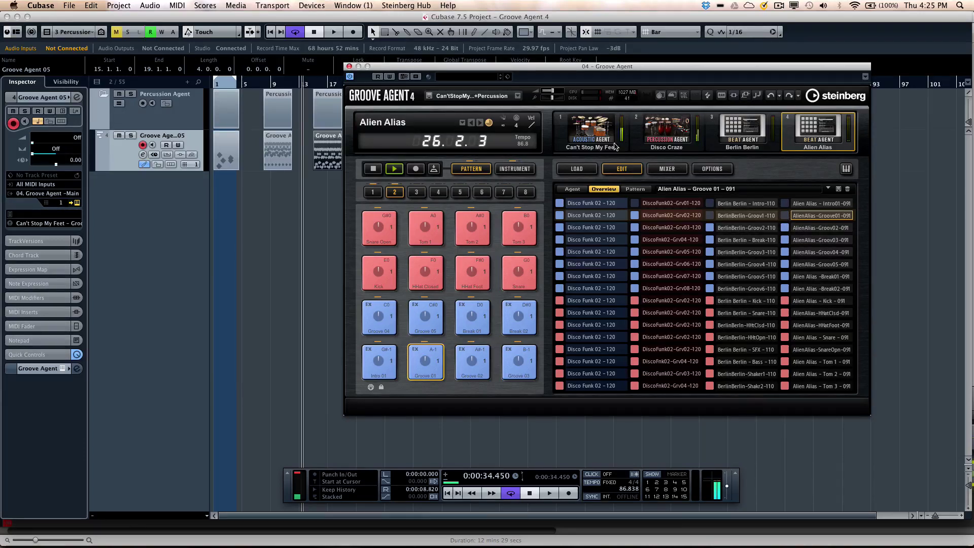
{"action": "left_click", "coordinate": [471, 365]}
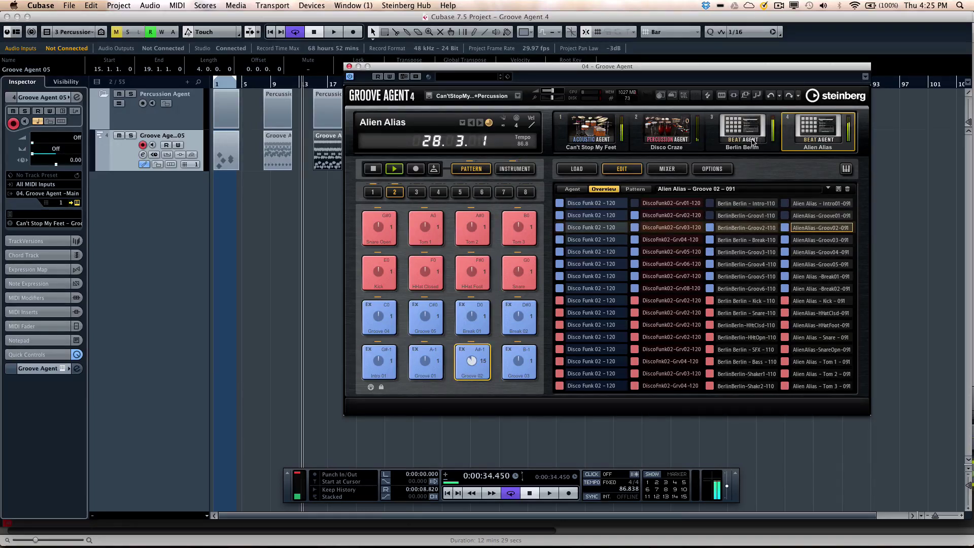
{"action": "left_click", "coordinate": [520, 357]}
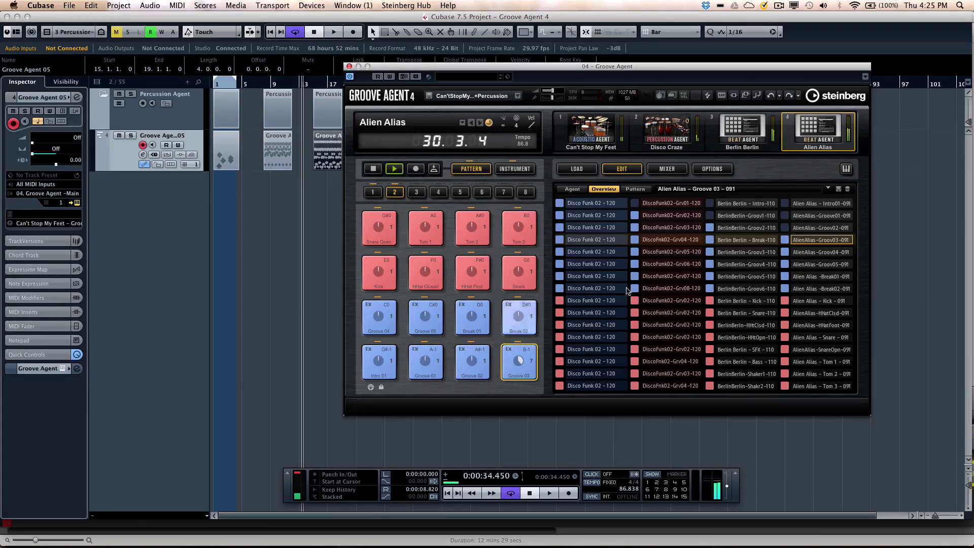
{"action": "left_click_drag", "start_coordinate": [732, 263], "coordinate": [731, 240]}
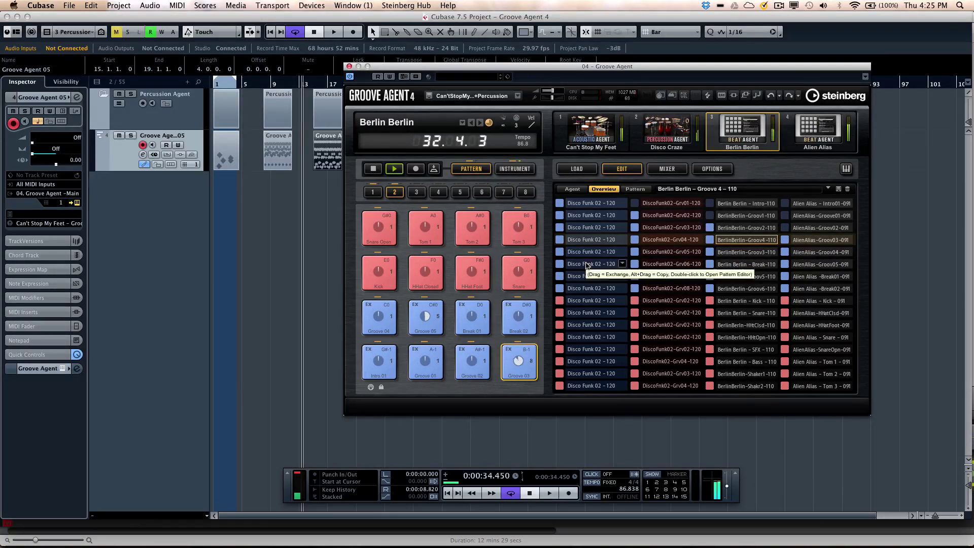
- Rebalance the per-kit mixer levels, setting Alien Alias to -0.7 dB and Disco Craze to -16.1 dB
{"action": "left_click", "coordinate": [658, 173]}
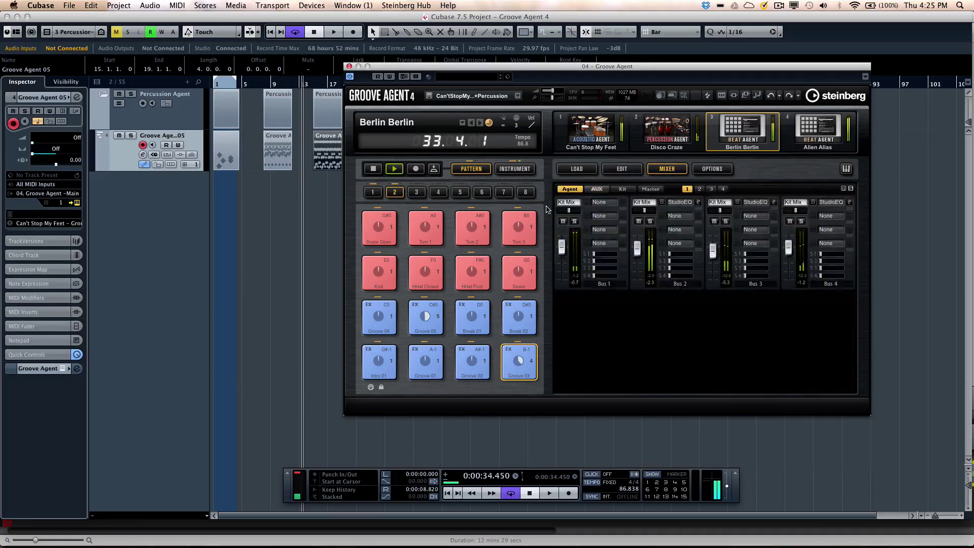
{"action": "left_click", "coordinate": [623, 189]}
{"action": "left_click_drag", "start_coordinate": [637, 256], "coordinate": [637, 275]}
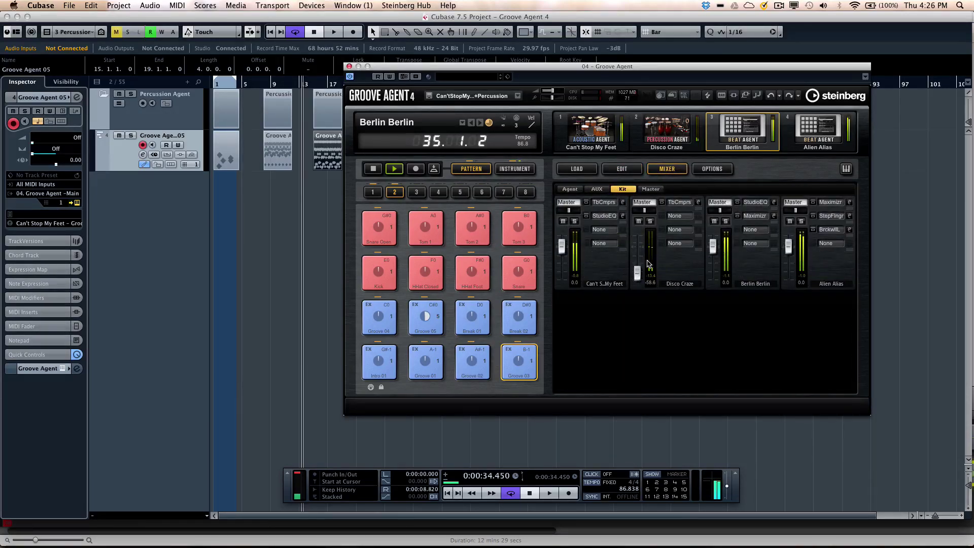
{"action": "left_click_drag", "start_coordinate": [714, 247], "coordinate": [713, 279]}
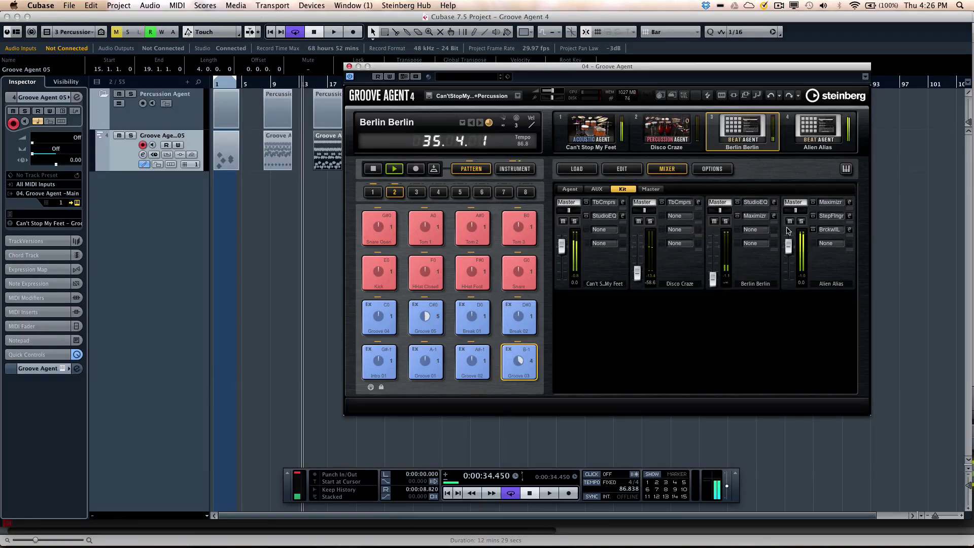
{"action": "mouse_move", "coordinate": [789, 246]}
{"action": "left_mouse_down"}
{"action": "mouse_move", "coordinate": [788, 279]}
{"action": "mouse_move", "coordinate": [790, 247]}
{"action": "left_mouse_up"}
{"action": "left_click_drag", "start_coordinate": [713, 279], "coordinate": [710, 245]}
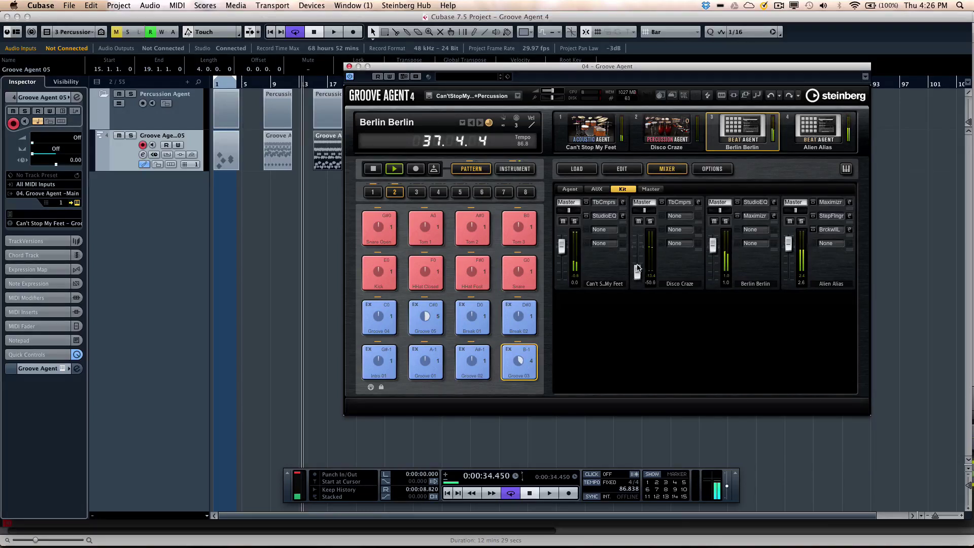
{"action": "left_click_drag", "start_coordinate": [637, 274], "coordinate": [636, 257]}
- Review the master and aux channels, then open the Disco Craze kit's instrument edit page
{"action": "left_click", "coordinate": [650, 189]}
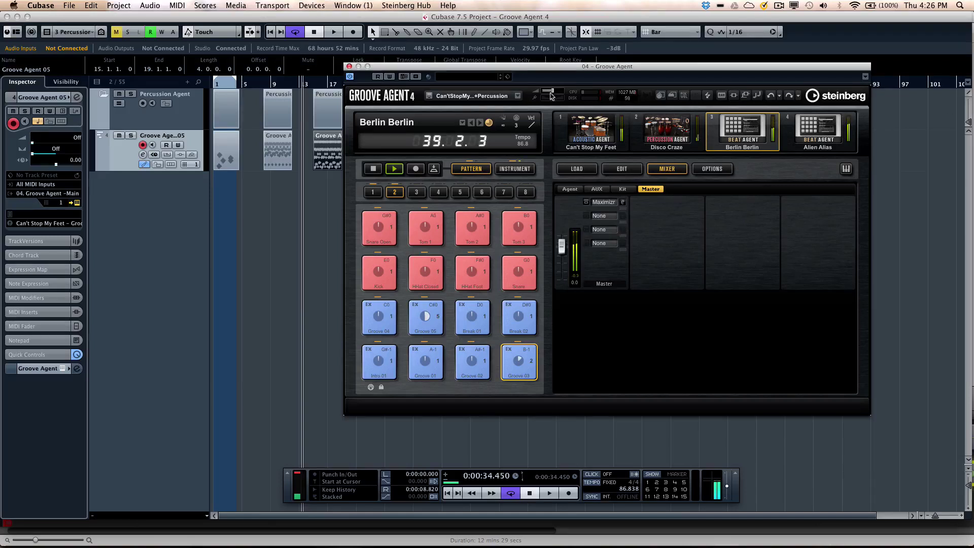
{"action": "left_click", "coordinate": [623, 189]}
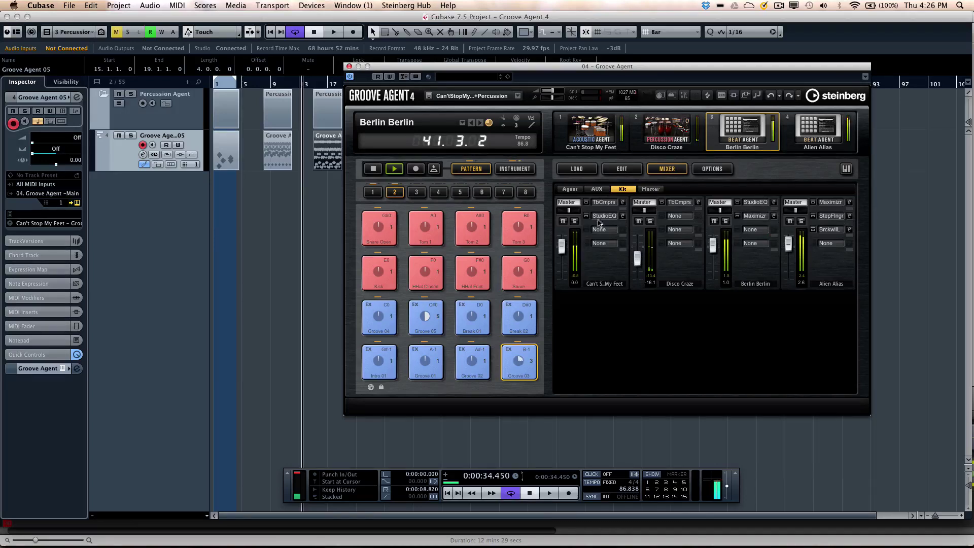
{"action": "left_click", "coordinate": [596, 189]}
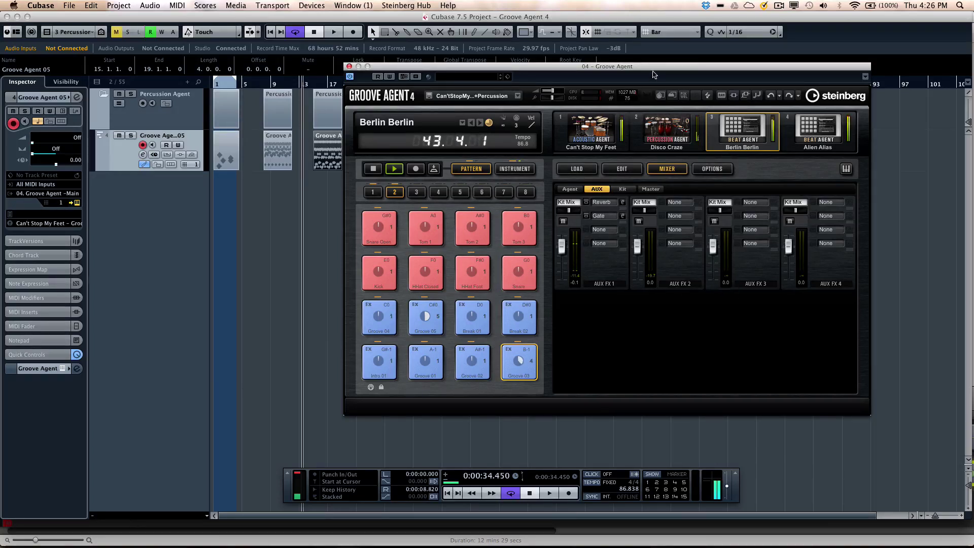
{"action": "left_click", "coordinate": [677, 125]}
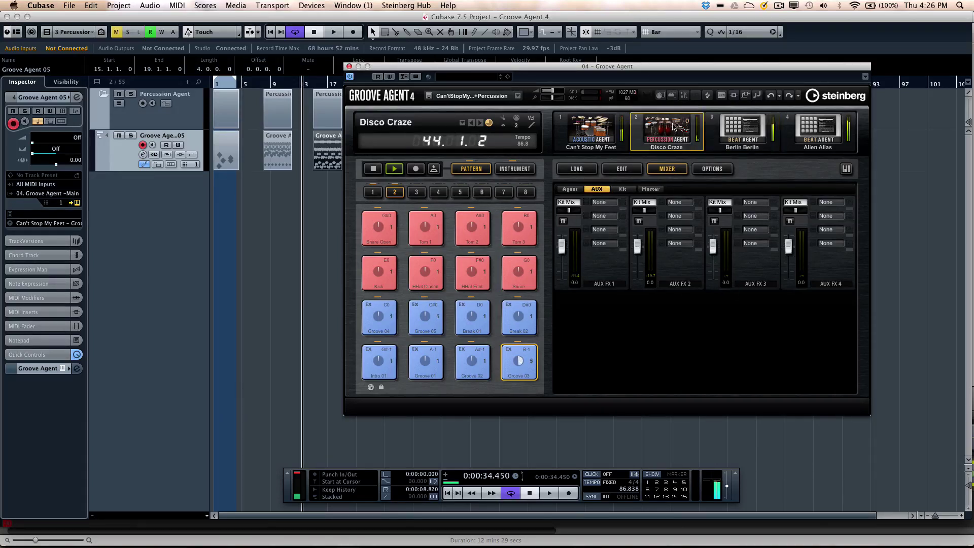
{"action": "left_click", "coordinate": [529, 172]}
{"action": "left_click", "coordinate": [622, 169]}
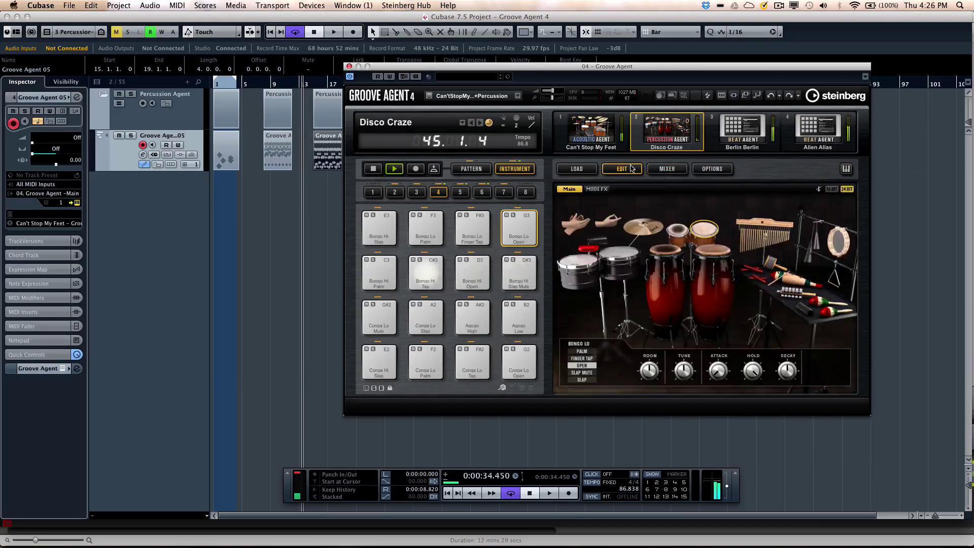